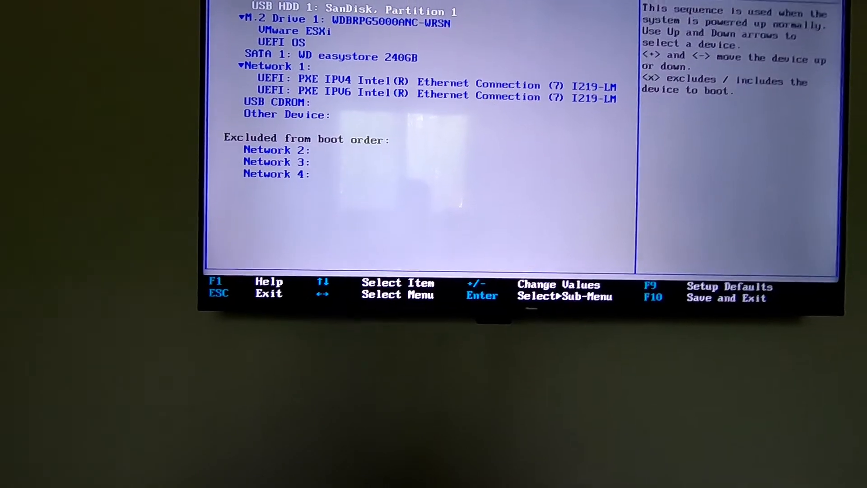
Save the Lenovo BIOS boot order and reset so the machine boots the ESXi 7.0.3 installer.
{"action": "key", "text": "F10"}
{"action": "key", "text": "Return"}
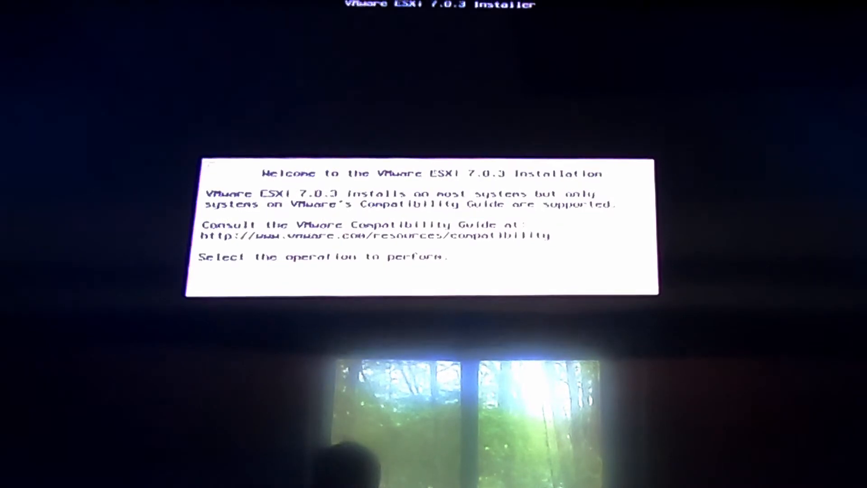
Accept the ESXi EULA, choose the 465.76 GiB NVMe disk, and confirm handling of the existing installation.
{"action": "key", "text": "Return"}
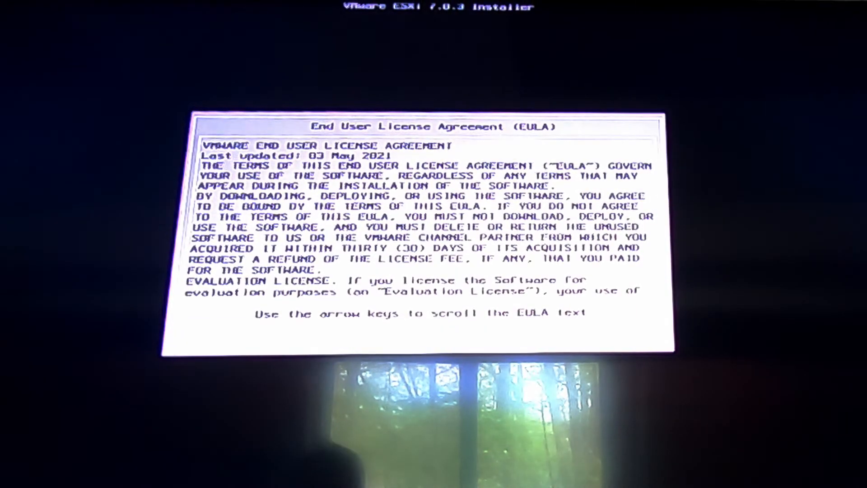
{"action": "key", "text": "F11"}
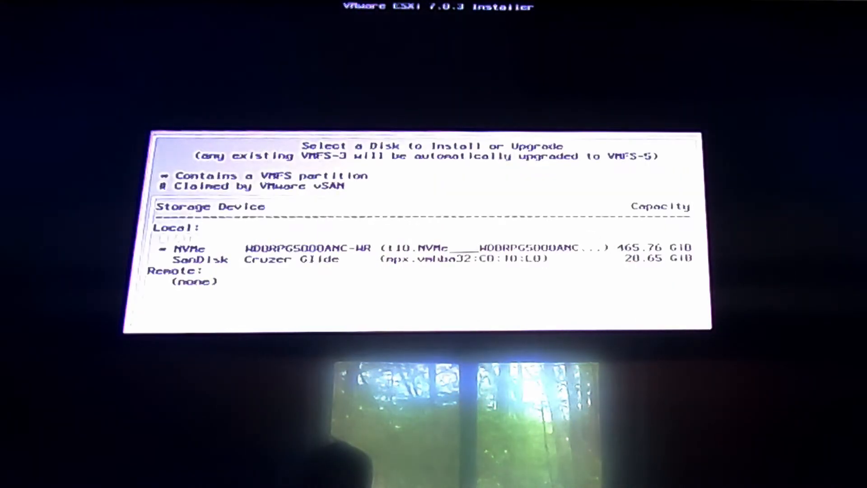
{"action": "key", "text": "Down"}
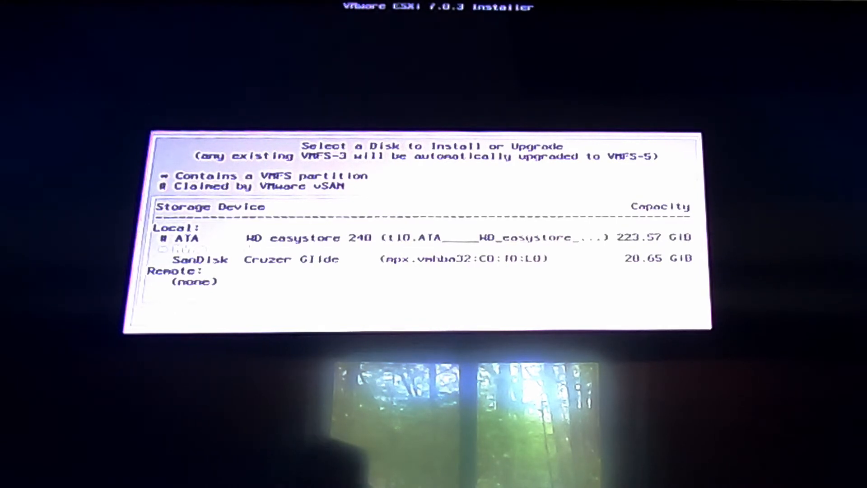
{"action": "key", "text": "Return"}
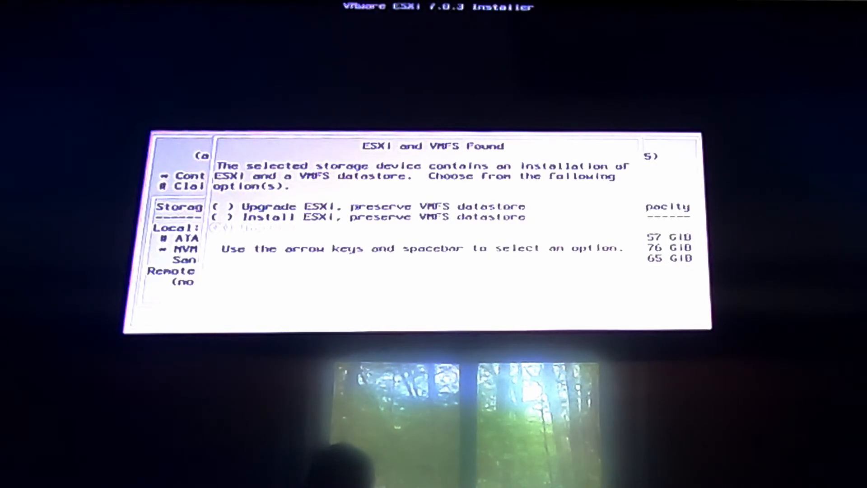
{"action": "key", "text": "Return"}
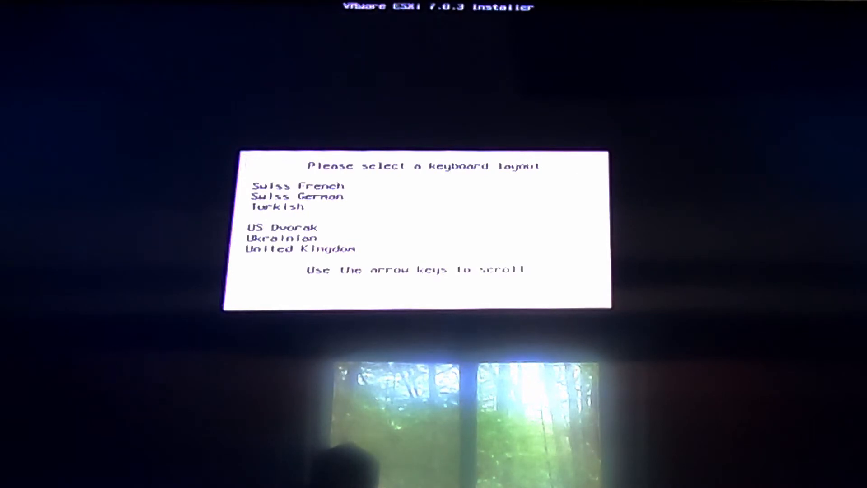
Keep the default keyboard layout, set the root password, install ESXi 7.0.3 and reboot.
{"action": "key", "text": "Return"}
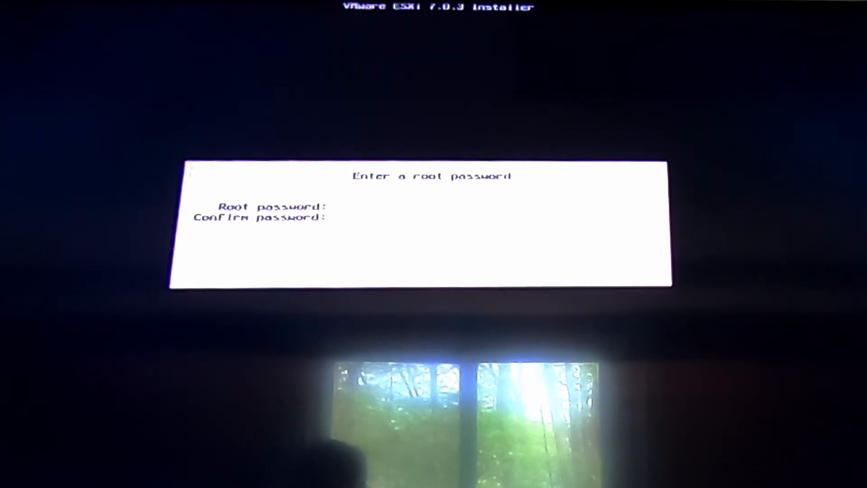
{"action": "key", "text": "Return"}
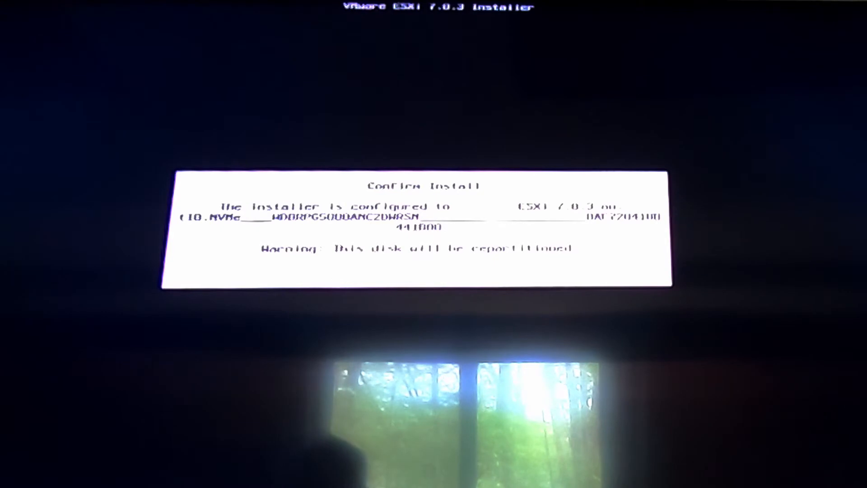
{"action": "key", "text": "F11"}
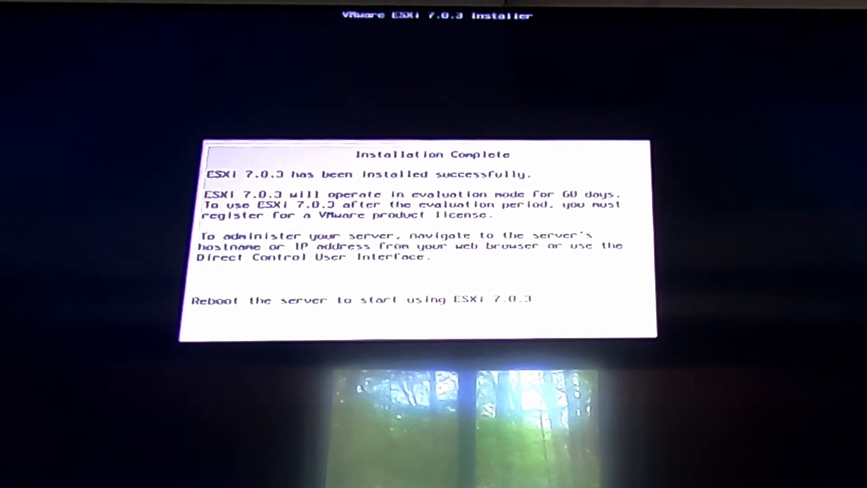
{"action": "key", "text": "Return"}
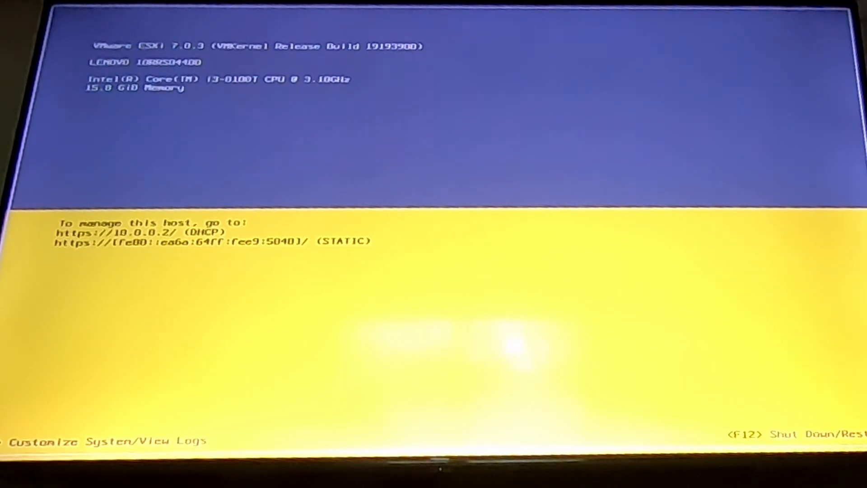
Log in to the DCUI system customization as root with the host password.
{"action": "key", "text": "F2"}
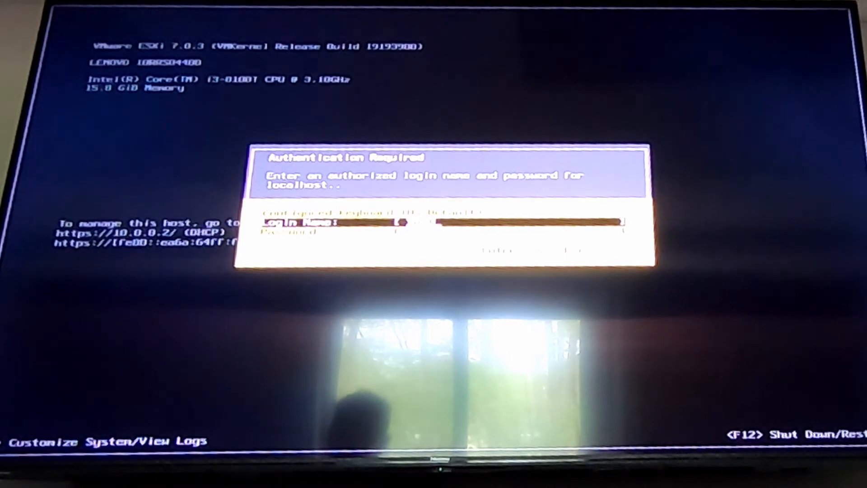
{"action": "key", "text": "Down"}
{"action": "type", "text": "************"}
{"action": "key", "text": "Return"}
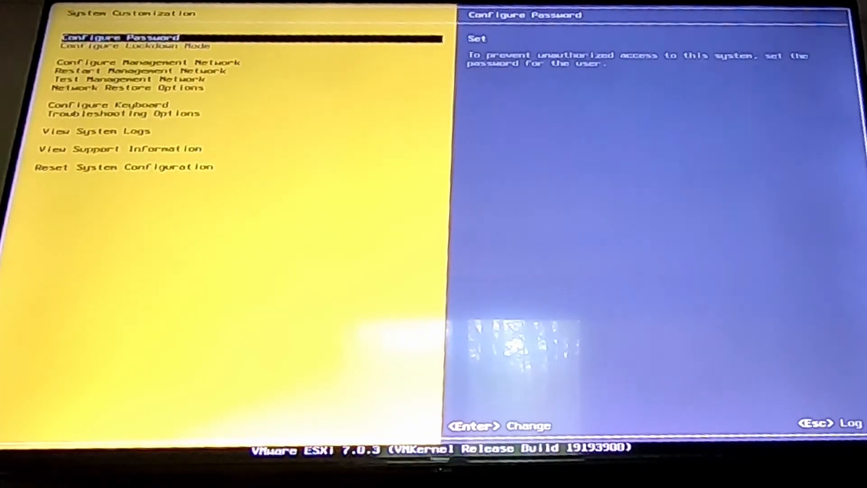
Open Configure Management Network and its DNS Configuration dialog.
{"action": "key", "text": "Down"}
{"action": "key", "text": "Down"}
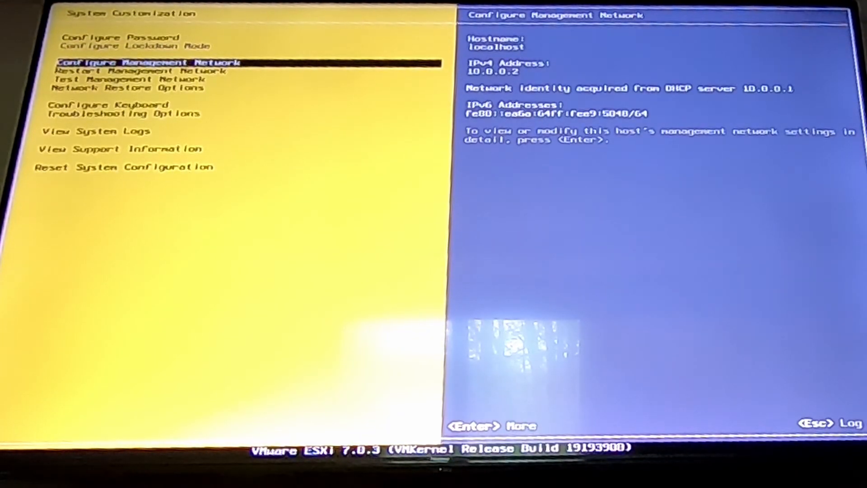
{"action": "key", "text": "Return"}
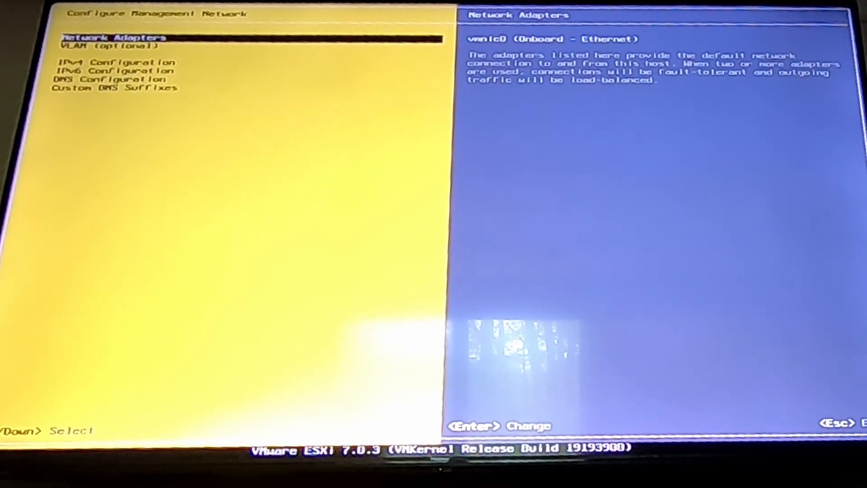
{"action": "key", "text": "Down"}
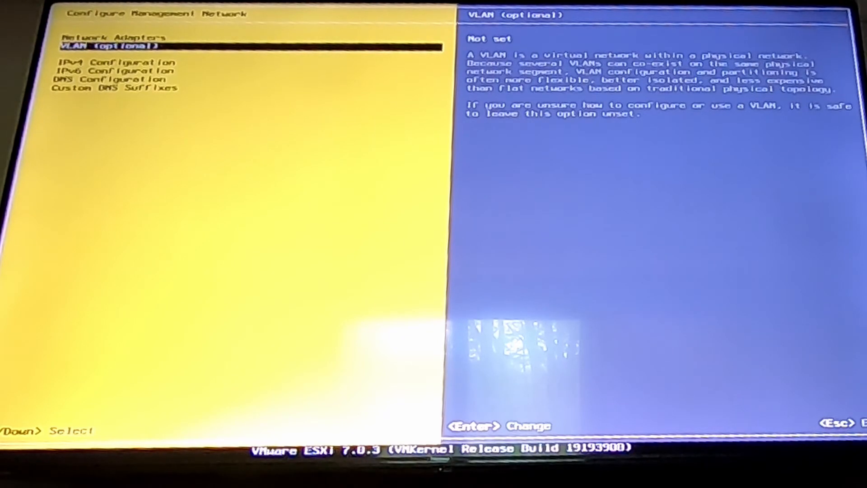
{"action": "key", "text": "Down"}
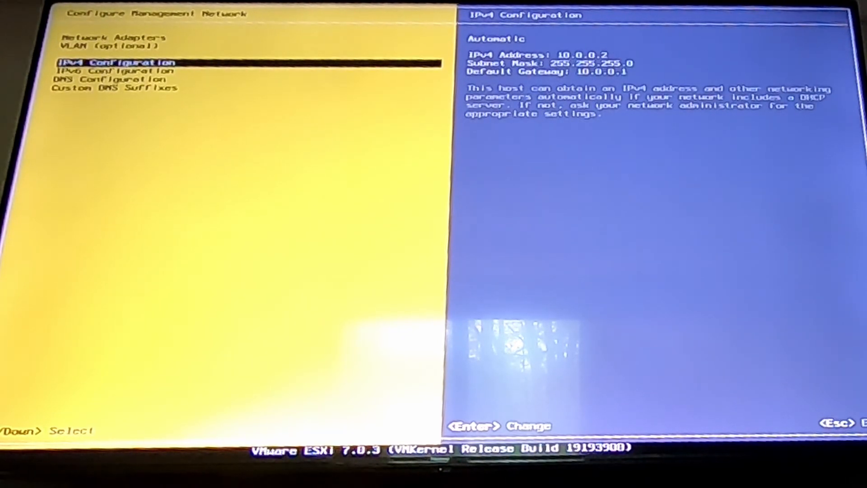
{"action": "key", "text": "Up"}
{"action": "key", "text": "Up"}
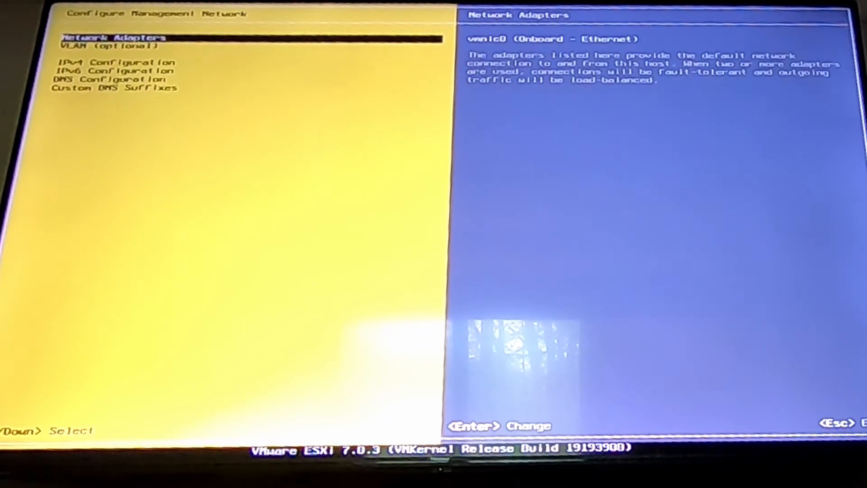
{"action": "key", "text": "Down"}
{"action": "key", "text": "Down"}
{"action": "key", "text": "Down"}
{"action": "key", "text": "Down"}
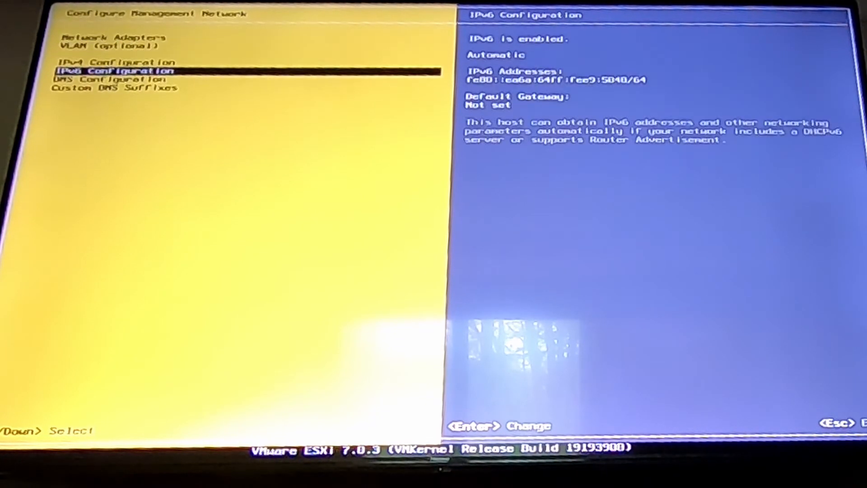
{"action": "key", "text": "Return"}
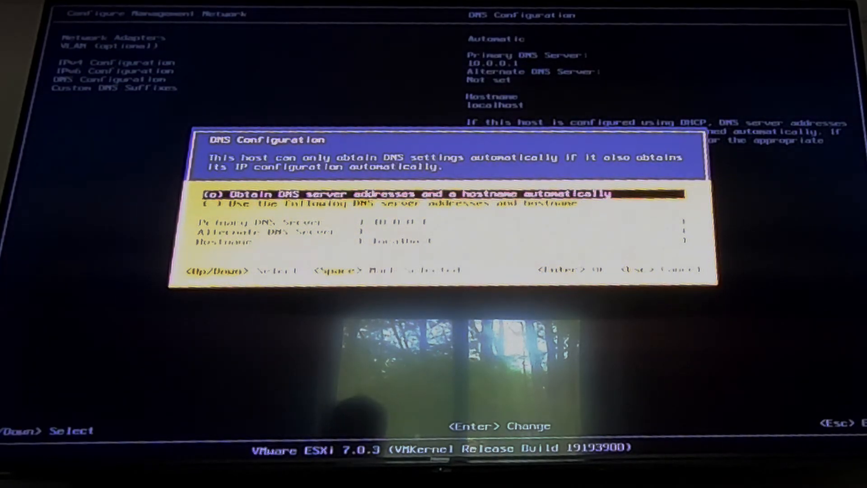
Select manual DNS servers and hostname, replace localhost with esxi1, and confirm applying the changes.
{"action": "key", "text": "Down"}
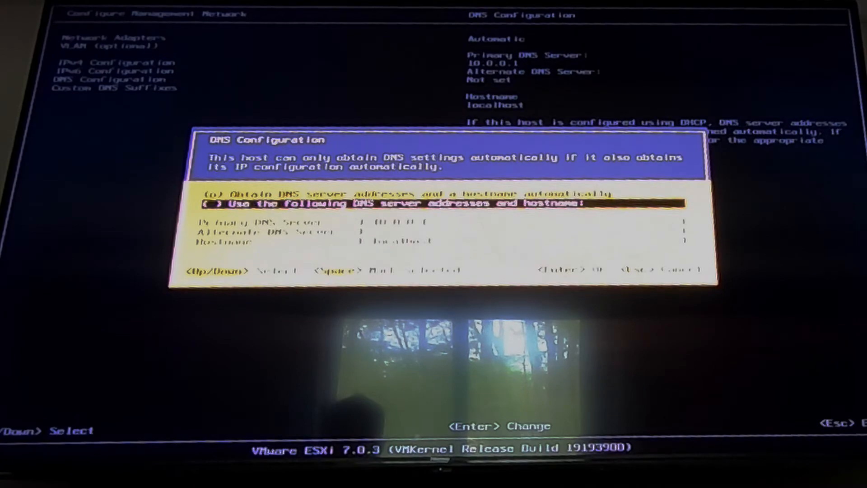
{"action": "key", "text": "Return"}
{"action": "key", "text": "Return"}
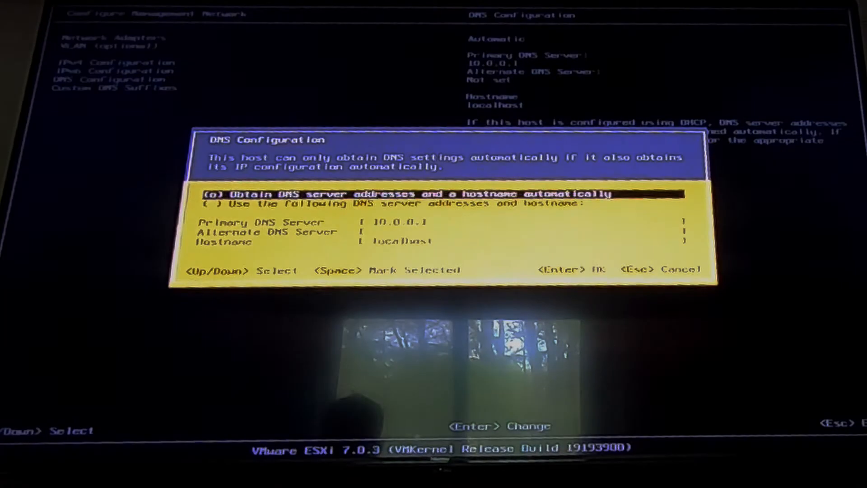
{"action": "key", "text": "Down"}
{"action": "key", "text": "space"}
{"action": "key", "text": "Down"}
{"action": "key", "text": "Down"}
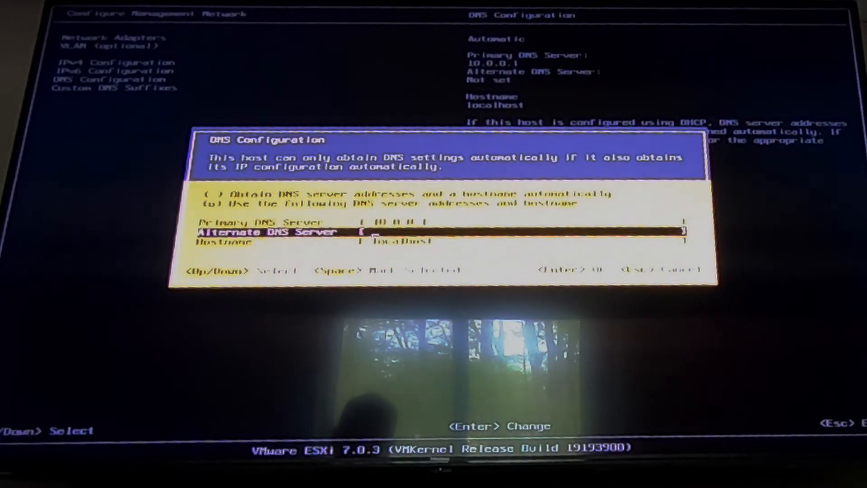
{"action": "key", "text": "Down"}
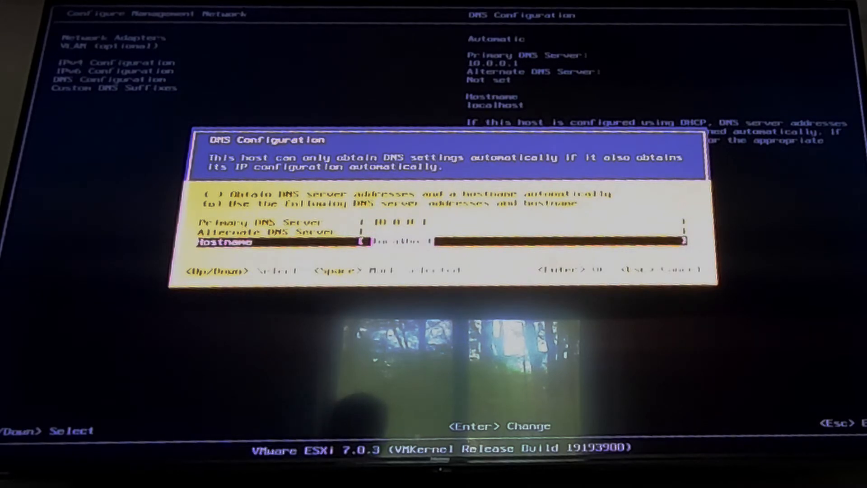
{"action": "key", "text": "BackSpace"}
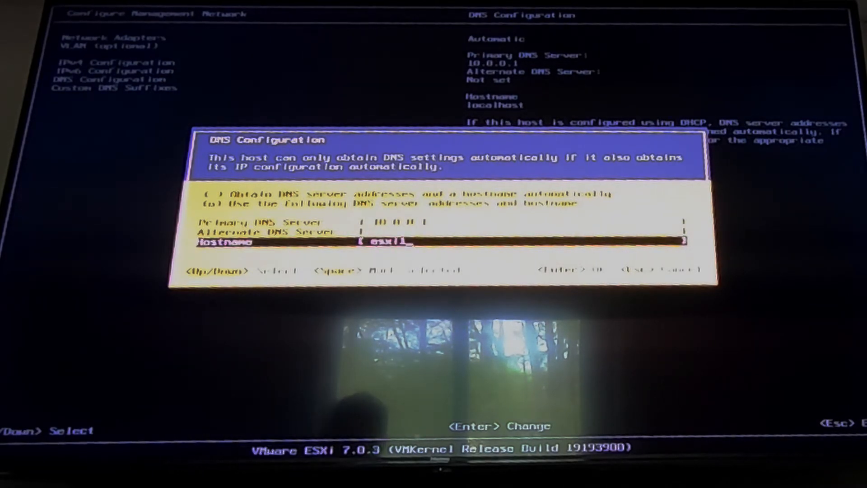
{"action": "key", "text": "Return"}
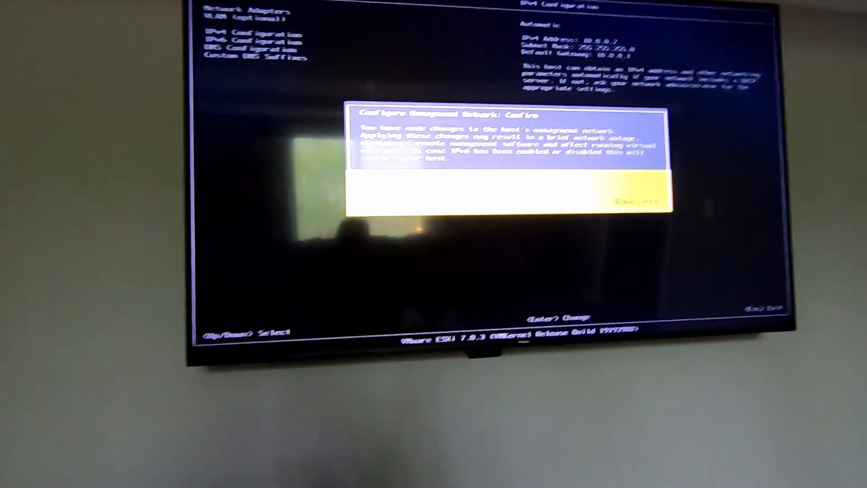
{"action": "key", "text": "y"}
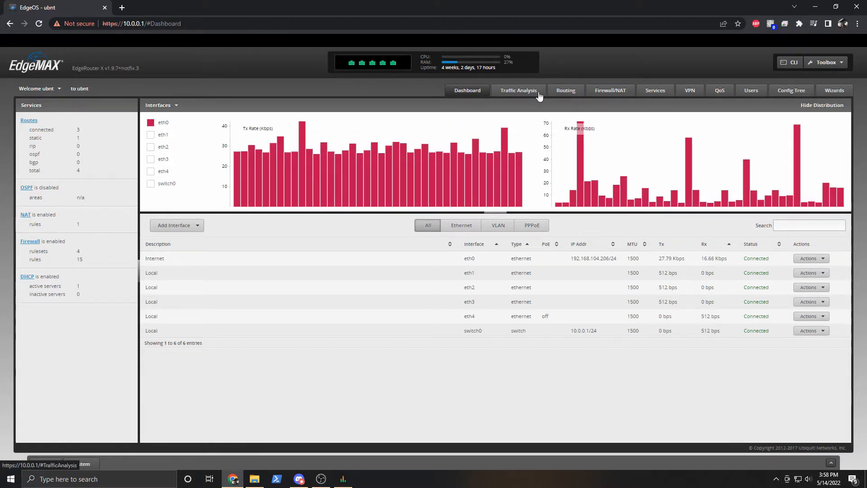
Open the TheLanBaby DHCP server details and show its current leases.
{"action": "left_click", "coordinate": [649, 90]}
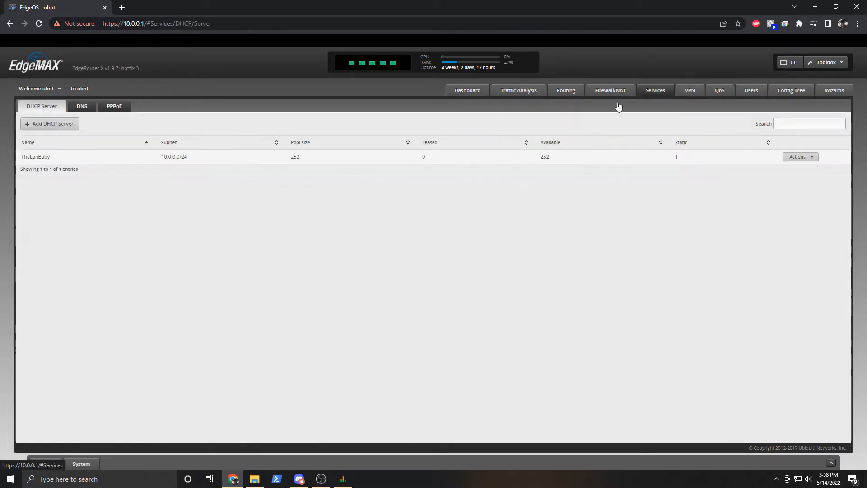
{"action": "left_click", "coordinate": [797, 158]}
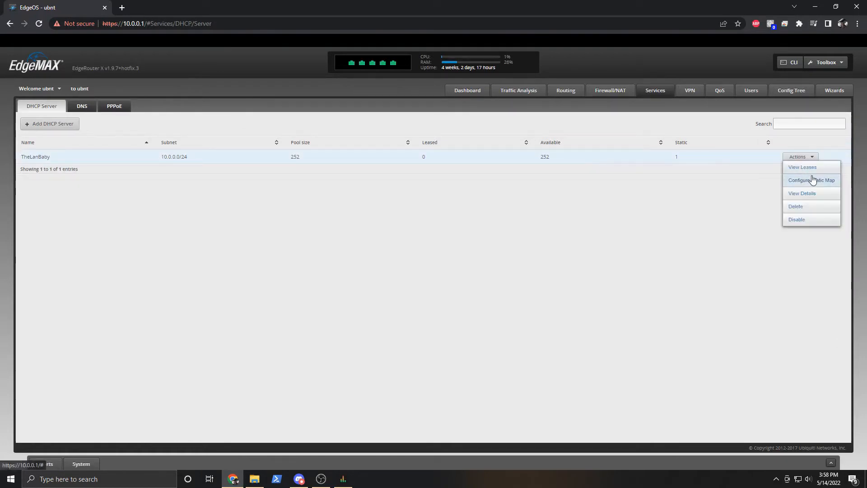
{"action": "left_click", "coordinate": [806, 193]}
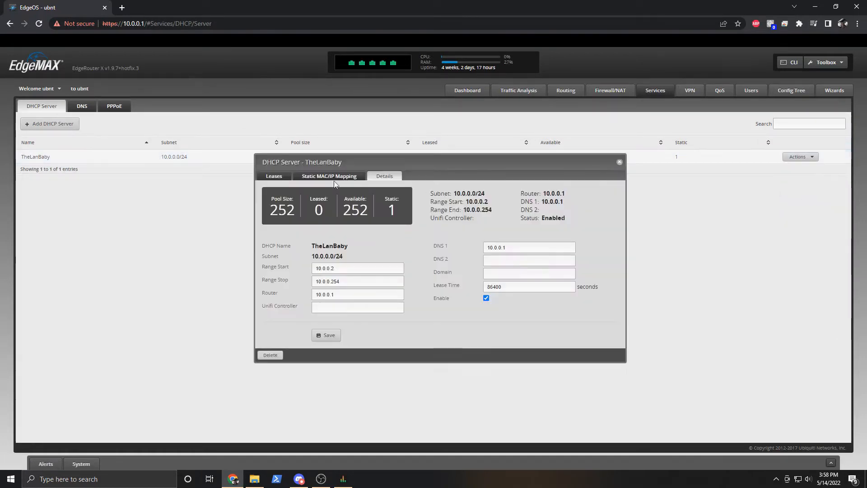
{"action": "left_click", "coordinate": [276, 176]}
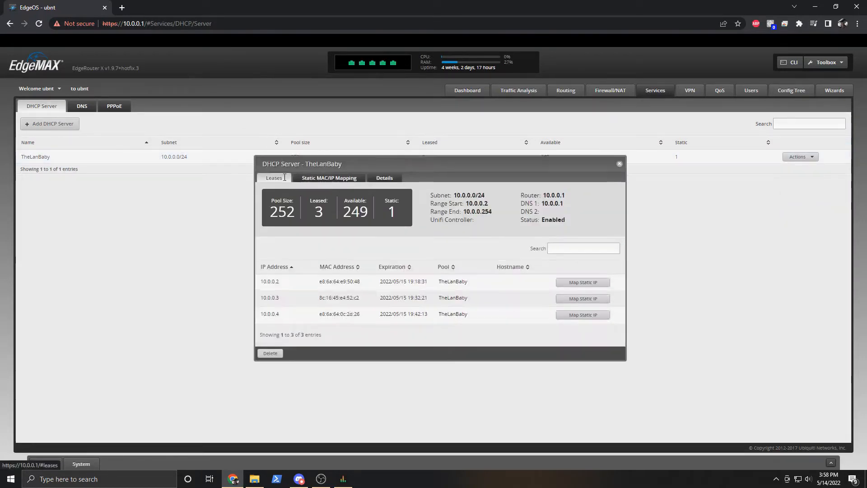
Map static leases 10.0.0.2, 10.0.0.3 and 10.0.0.4 as esxi1, esxi2 and esxi3, then list all mappings.
{"action": "left_click", "coordinate": [581, 283]}
{"action": "double_click", "coordinate": [440, 264]}
{"action": "left_click", "coordinate": [441, 264]}
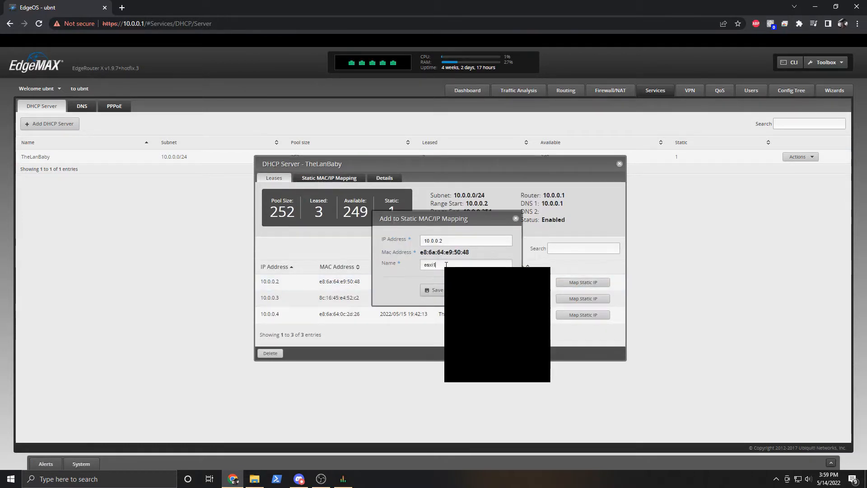
{"action": "left_click", "coordinate": [434, 290]}
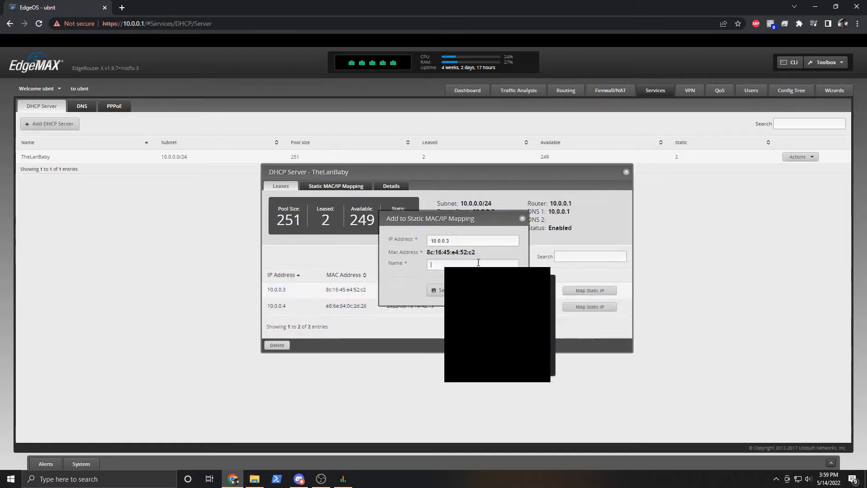
{"action": "type", "text": "esxi"}
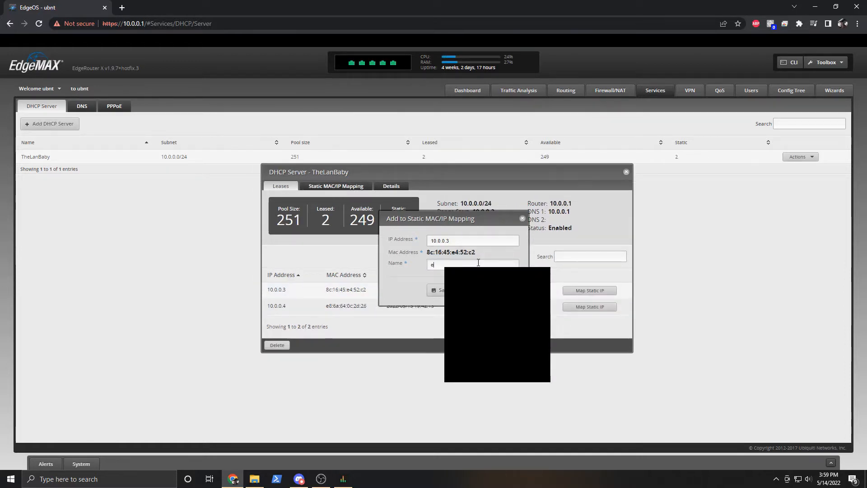
{"action": "type", "text": "2"}
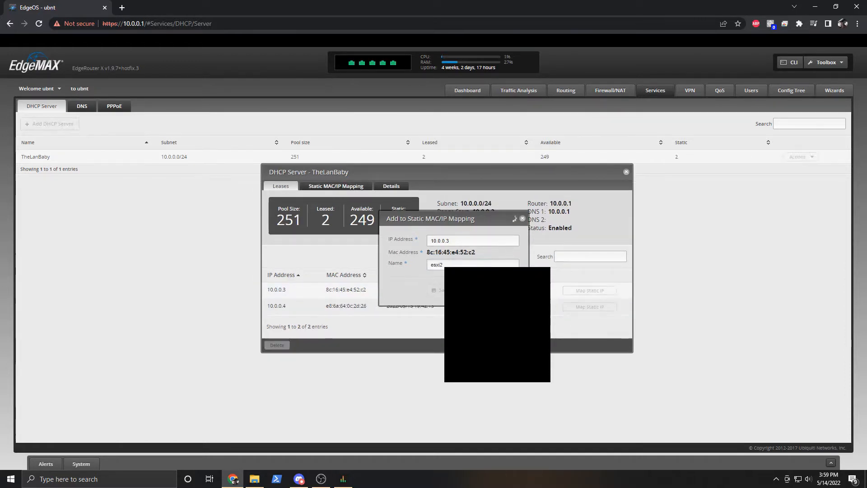
{"action": "left_click", "coordinate": [442, 290]}
{"action": "left_click", "coordinate": [586, 298]}
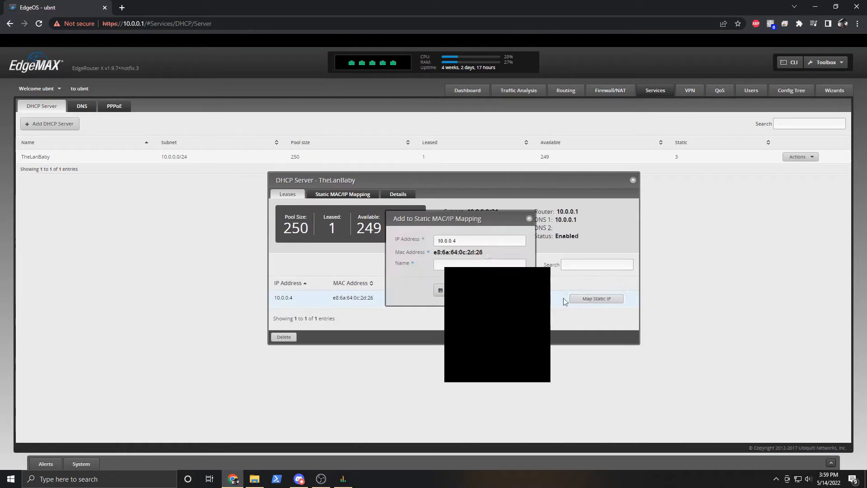
{"action": "left_click", "coordinate": [468, 261]}
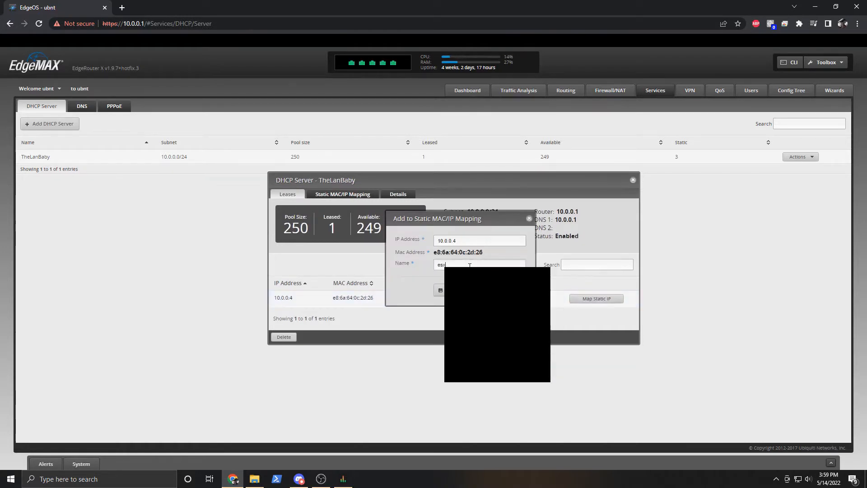
{"action": "type", "text": "esxi3"}
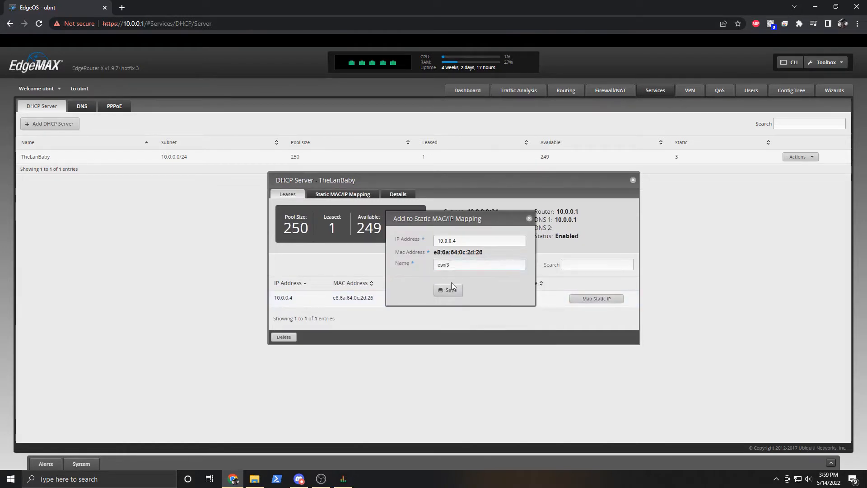
{"action": "left_click", "coordinate": [450, 288]}
{"action": "left_click", "coordinate": [367, 195]}
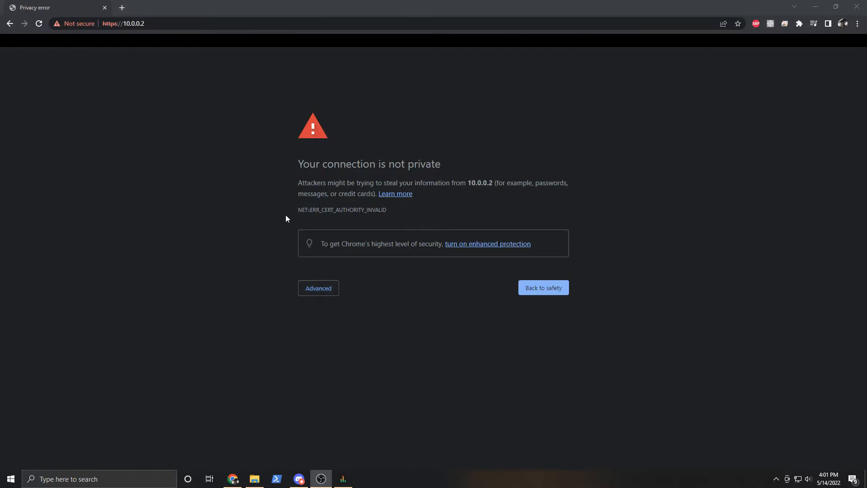
{"action": "left_click", "coordinate": [402, 154]}
{"action": "left_click", "coordinate": [301, 291]}
{"action": "left_click", "coordinate": [332, 358]}
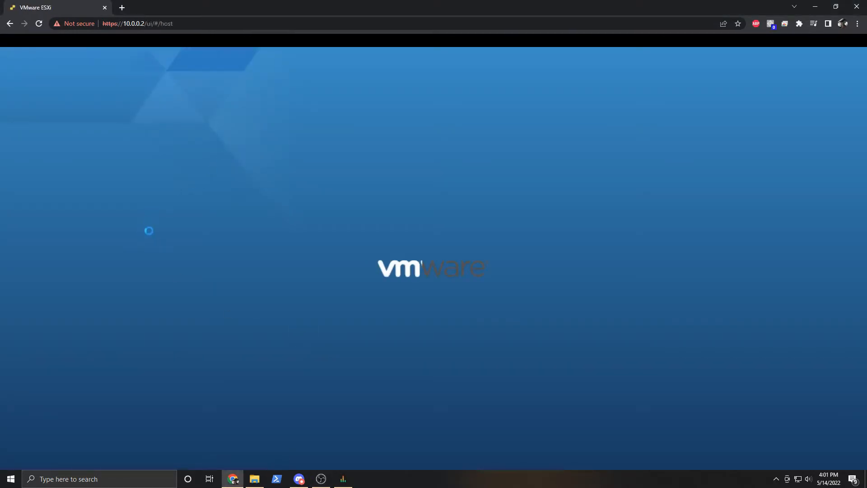
Sign in to the Host Client as root and decline joining CEIP.
{"action": "left_click", "coordinate": [125, 199]}
{"action": "type", "text": "root"}
{"action": "key", "text": "Tab"}
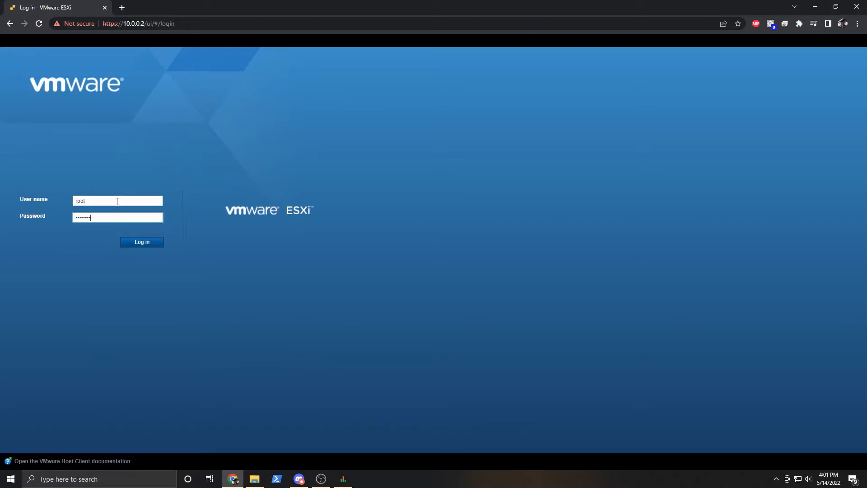
{"action": "key", "text": "Return"}
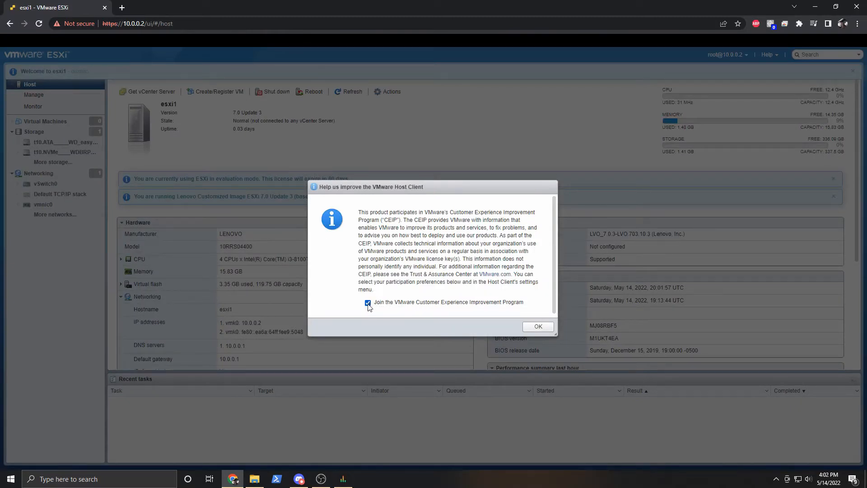
{"action": "left_click", "coordinate": [368, 303]}
{"action": "left_click", "coordinate": [538, 327]}
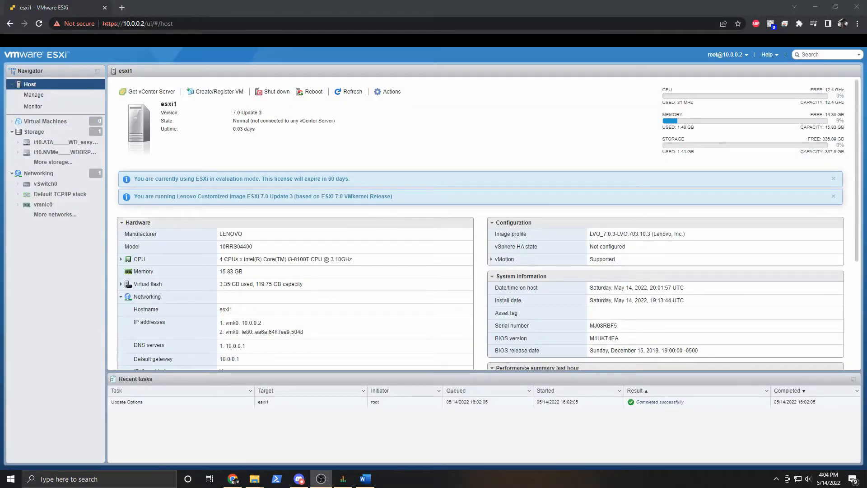
Under Manage > System > Time & date, switch the NTP settings to Use Network Time Protocol.
{"action": "left_click", "coordinate": [264, 143]}
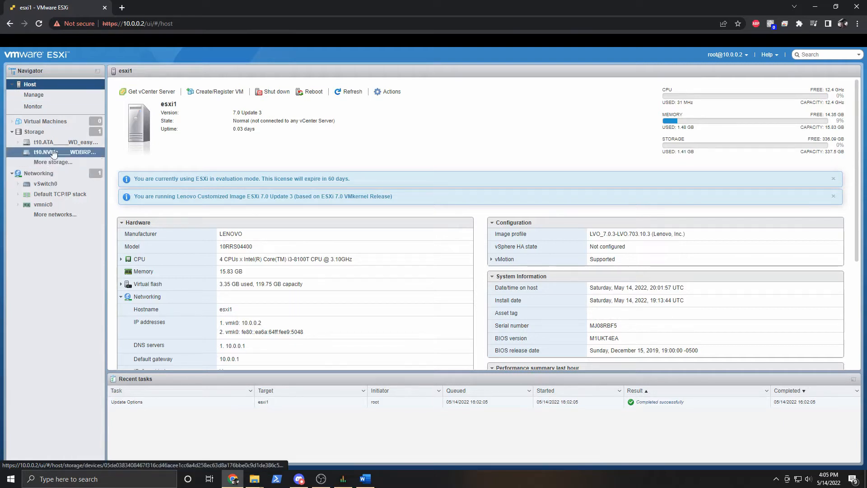
{"action": "left_click", "coordinate": [54, 96]}
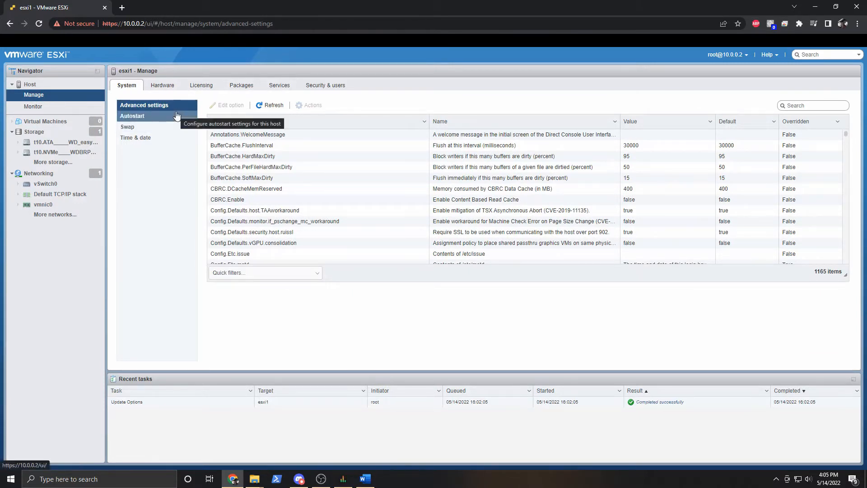
{"action": "left_click", "coordinate": [153, 139]}
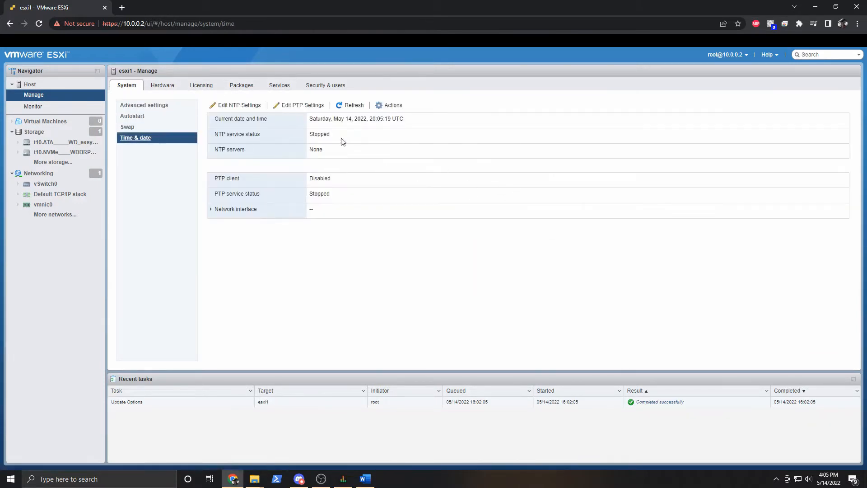
{"action": "left_click", "coordinate": [249, 106]}
{"action": "left_click", "coordinate": [298, 240]}
{"action": "left_click", "coordinate": [444, 276]}
Paste servers 0–3.north-america.pool.ntp.org into the NTP servers box and save the settings.
{"action": "type", "text": "0.north-america.pool.ntp.org, 1.north-america.pool.ntp.org, 2.north-america.pool.ntp.org, 3.north-america.pool.ntp.org"}
{"action": "scroll", "coordinate": [508, 287], "scroll_direction": "up", "scroll_amount": 1}
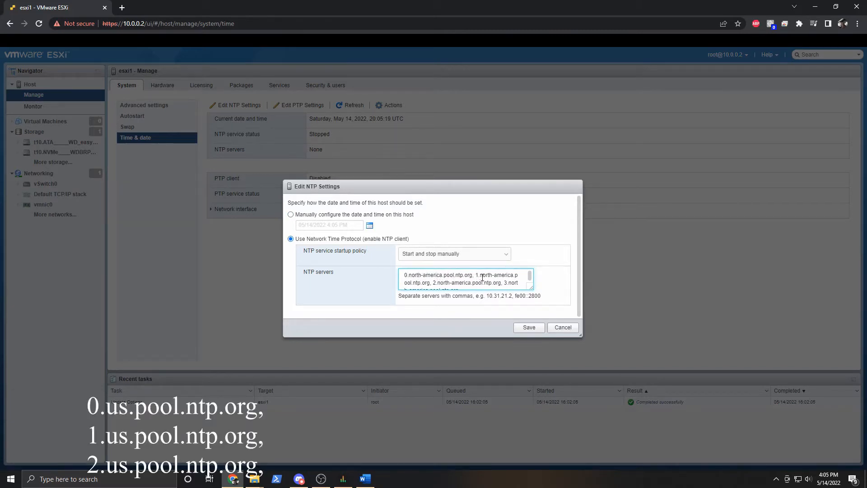
{"action": "scroll", "coordinate": [494, 279], "scroll_direction": "down", "scroll_amount": 1}
{"action": "left_click_drag", "start_coordinate": [531, 286], "coordinate": [532, 307]}
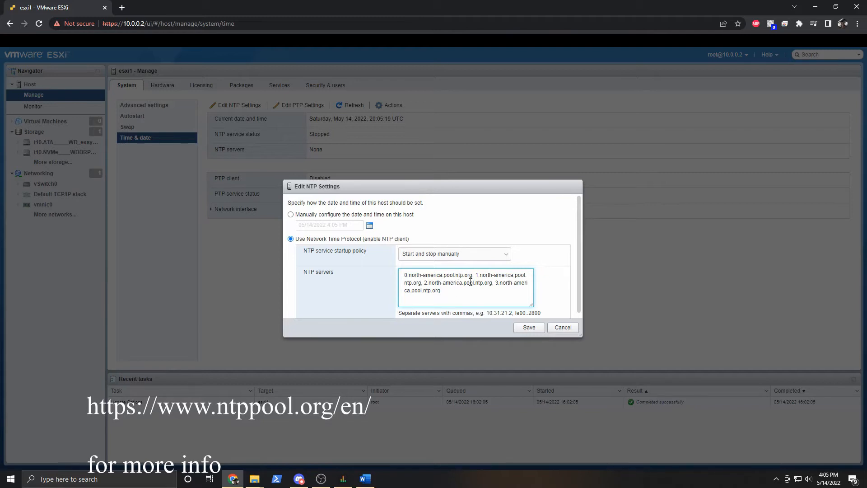
{"action": "left_click", "coordinate": [528, 328]}
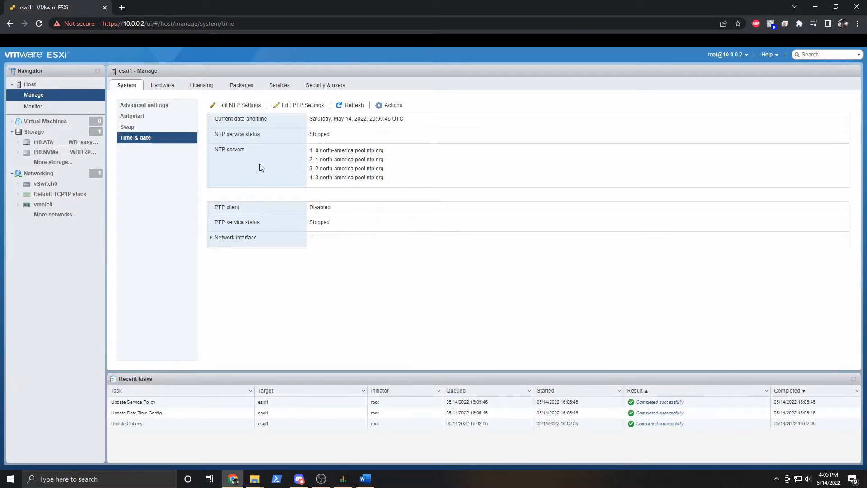
{"action": "left_click", "coordinate": [47, 96]}
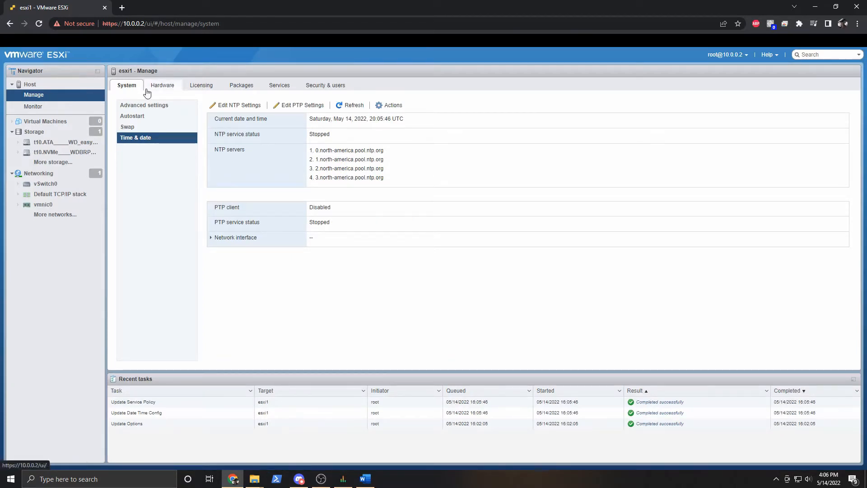
Start the ntpd NTP Daemon service from the host's Services list.
{"action": "left_click", "coordinate": [282, 87]}
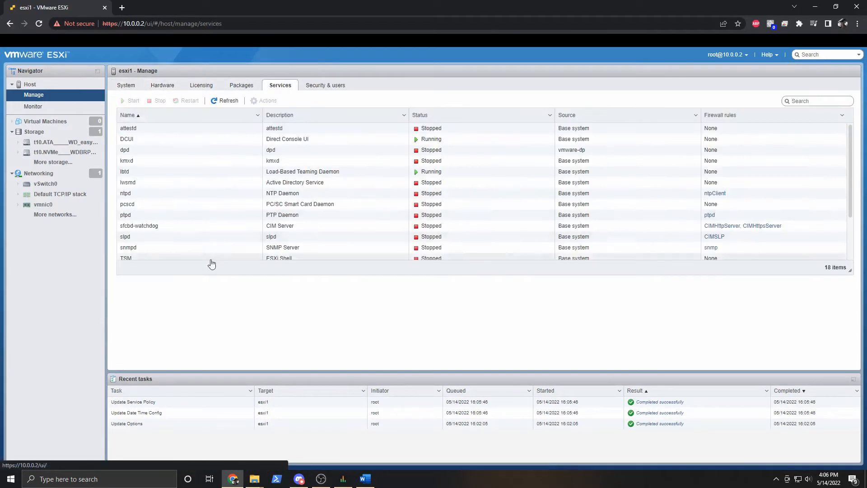
{"action": "left_click", "coordinate": [153, 195]}
{"action": "right_click", "coordinate": [153, 195]}
{"action": "left_click", "coordinate": [178, 227]}
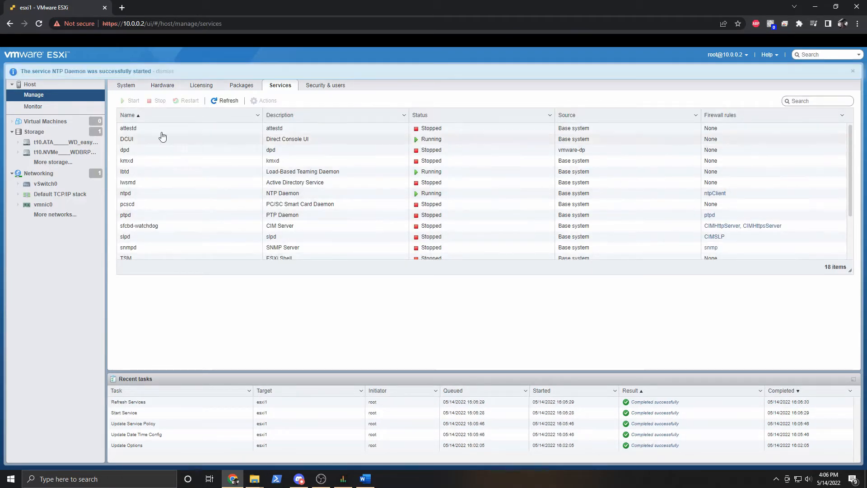
Return to the Time & date page and select the current host time value.
{"action": "left_click", "coordinate": [131, 87]}
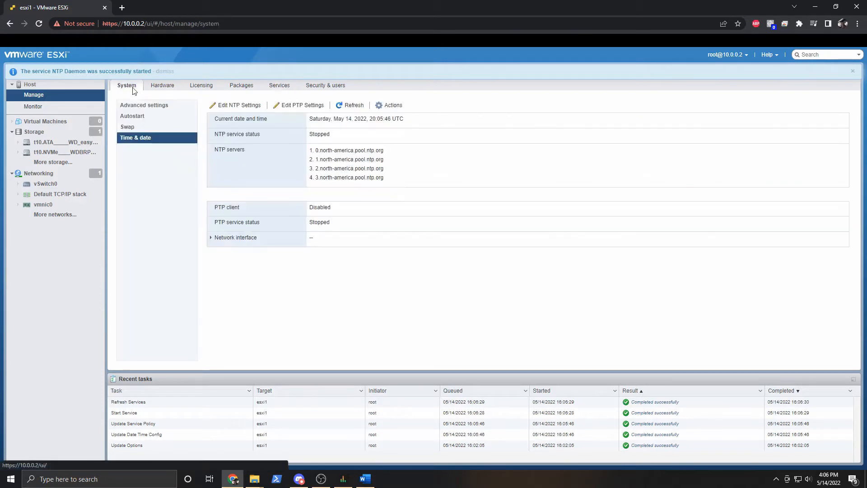
{"action": "left_click_drag", "start_coordinate": [410, 120], "coordinate": [367, 119]}
{"action": "left_click", "coordinate": [422, 172]}
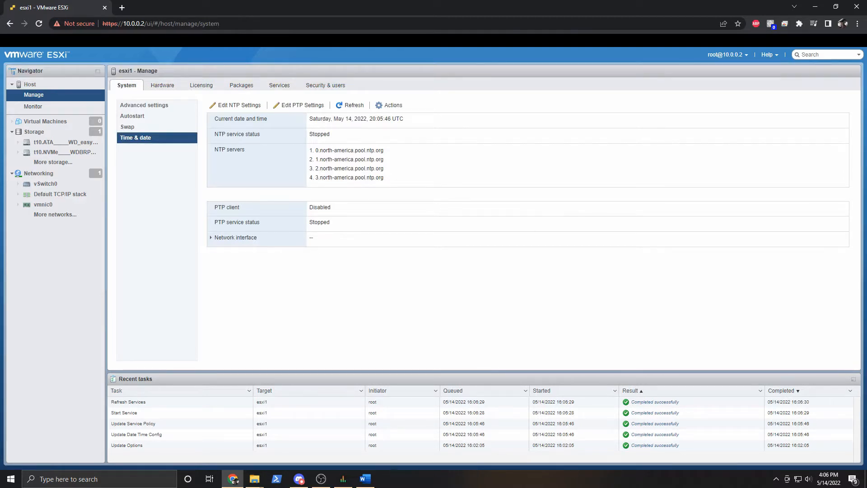
{"action": "key", "text": "alt+Tab"}
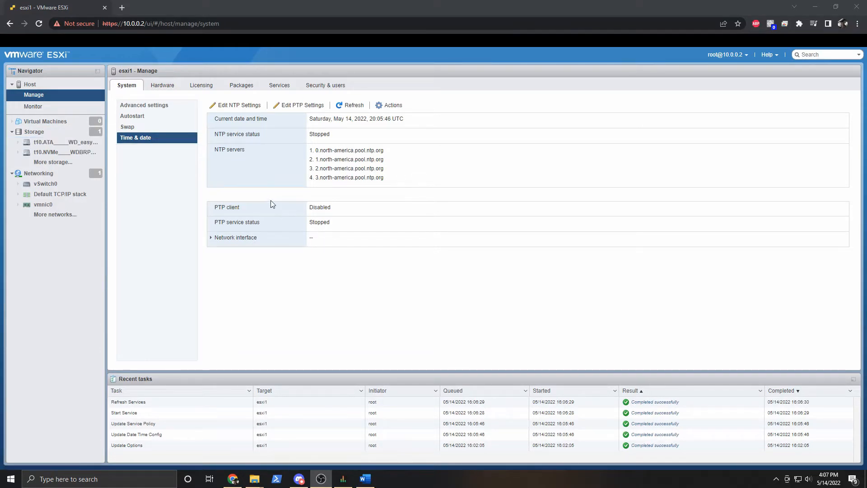
Open the Datastore browser for datastore1 from the host's storage view.
{"action": "left_click", "coordinate": [55, 134]}
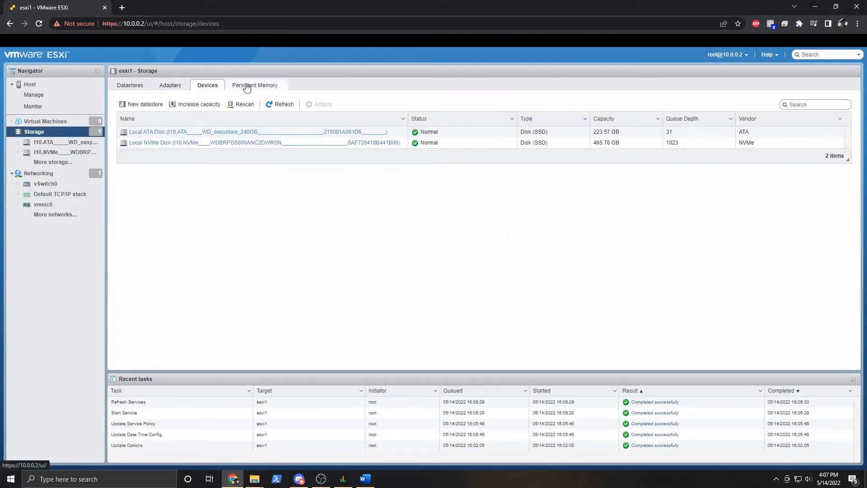
{"action": "left_click", "coordinate": [138, 88]}
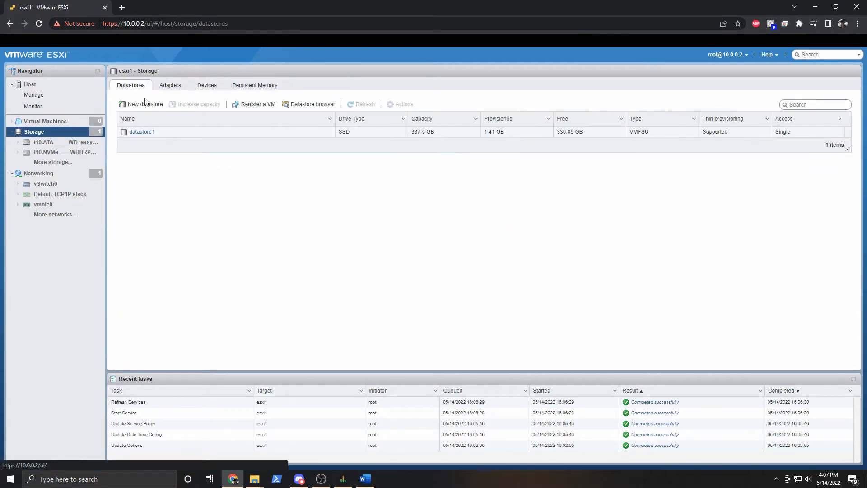
{"action": "left_click", "coordinate": [144, 132]}
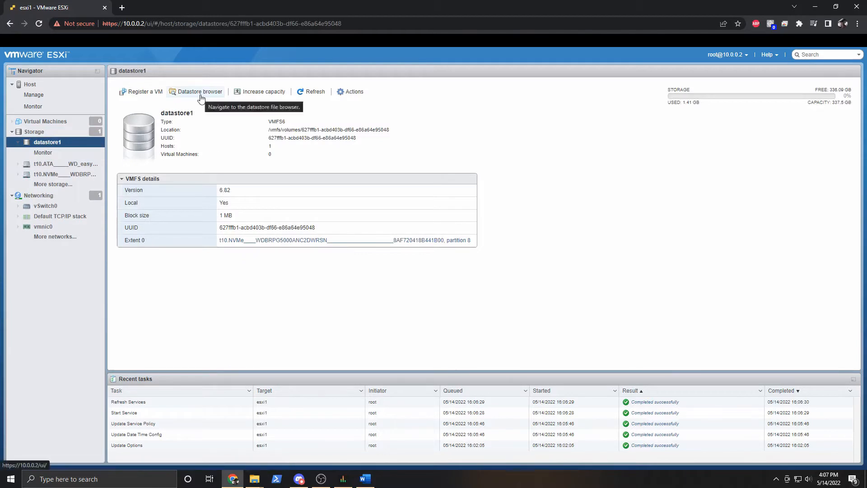
{"action": "left_click", "coordinate": [202, 93]}
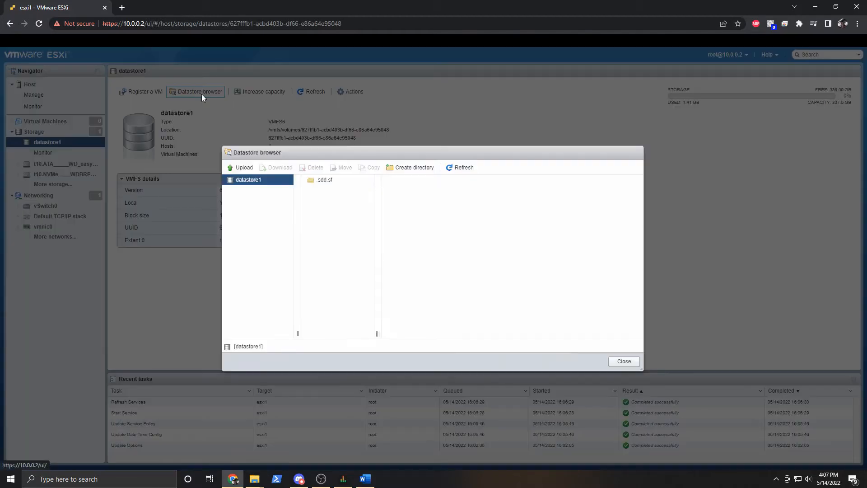
Create a USBFLING directory on datastore1, select it and start an upload into it.
{"action": "left_click", "coordinate": [395, 172]}
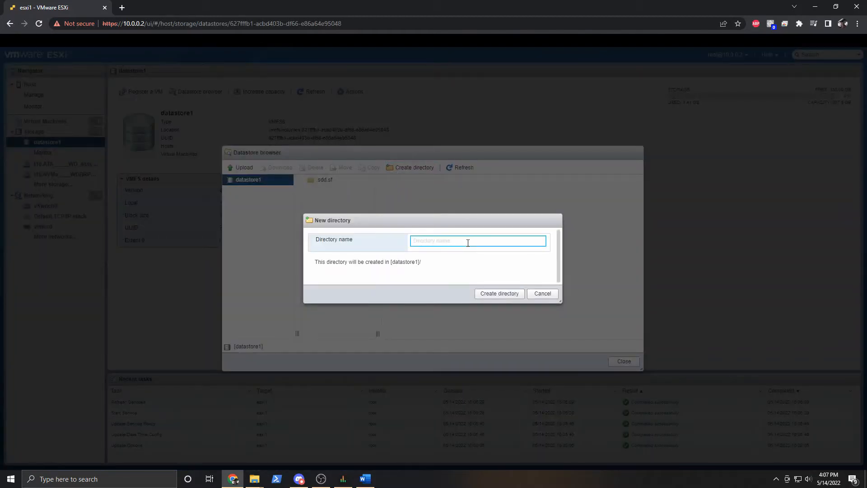
{"action": "type", "text": "USBFLING"}
{"action": "left_click", "coordinate": [499, 294]}
{"action": "left_click", "coordinate": [318, 192]}
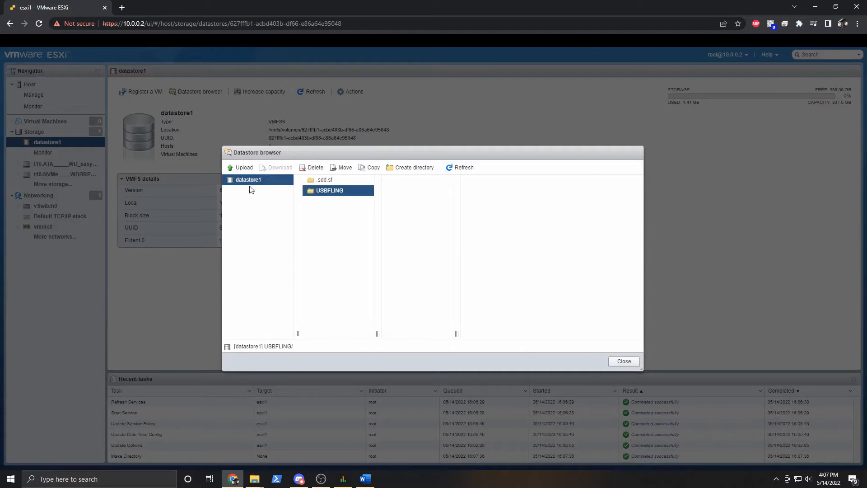
{"action": "left_click", "coordinate": [244, 168]}
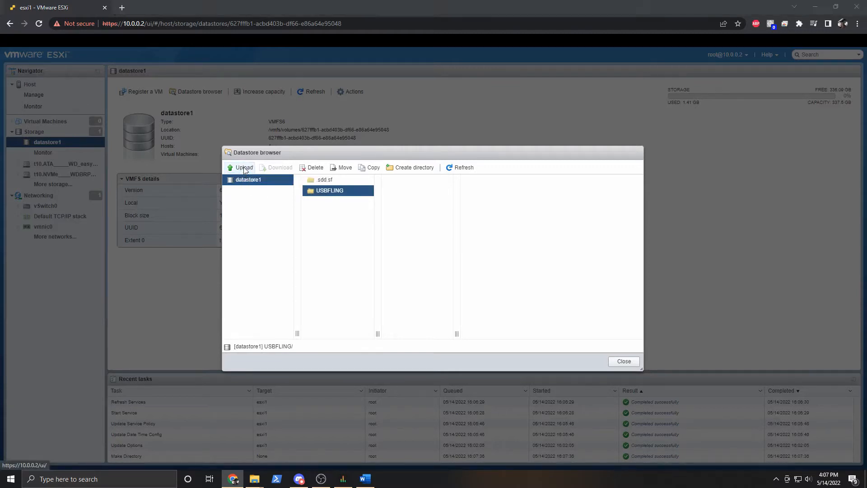
Cancel the file picker without uploading anything into USBFLING.
{"action": "left_click_drag", "start_coordinate": [429, 91], "coordinate": [427, 174]}
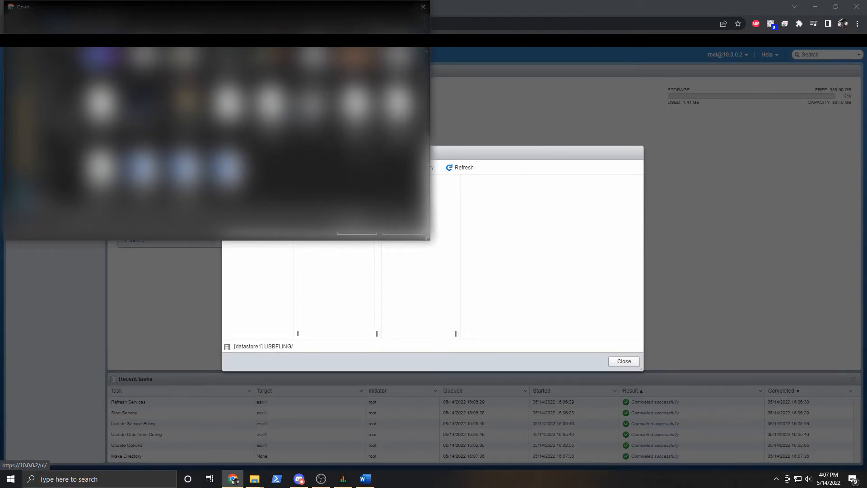
{"action": "left_click", "coordinate": [404, 234]}
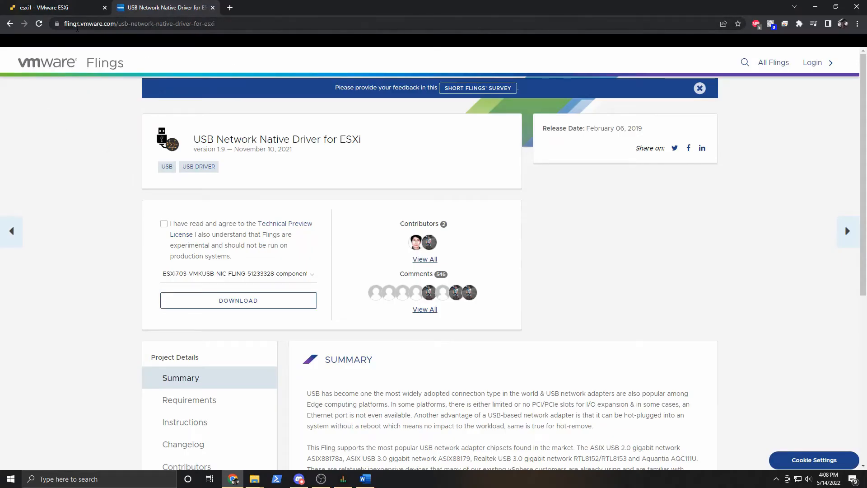
Accept the Technical Preview License, download the USB Network Native Driver package, and dismiss the downloads bar.
{"action": "left_click", "coordinate": [164, 224]}
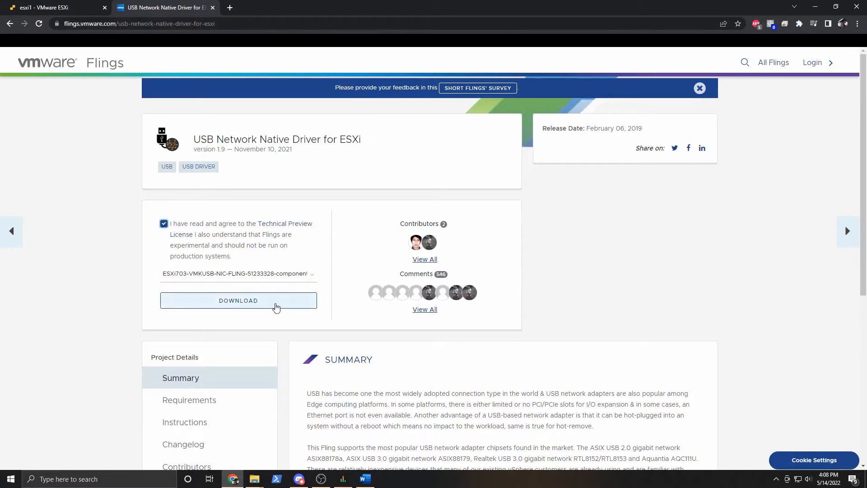
{"action": "left_click", "coordinate": [239, 305]}
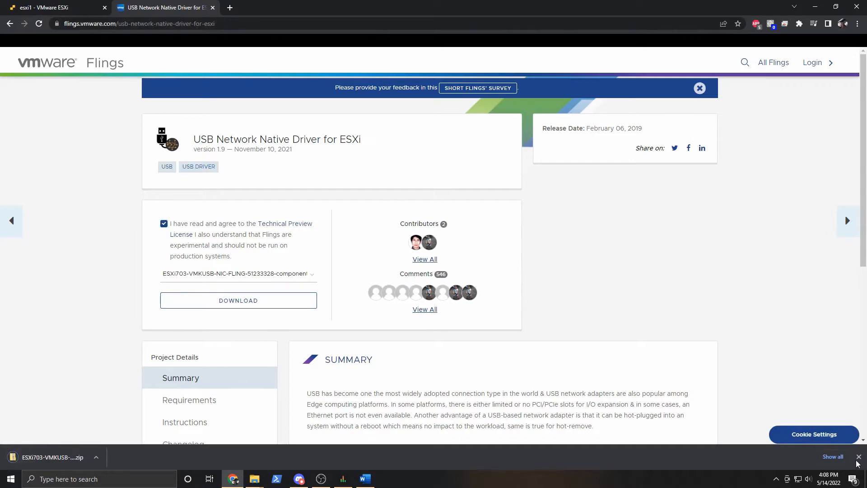
{"action": "left_click", "coordinate": [859, 456]}
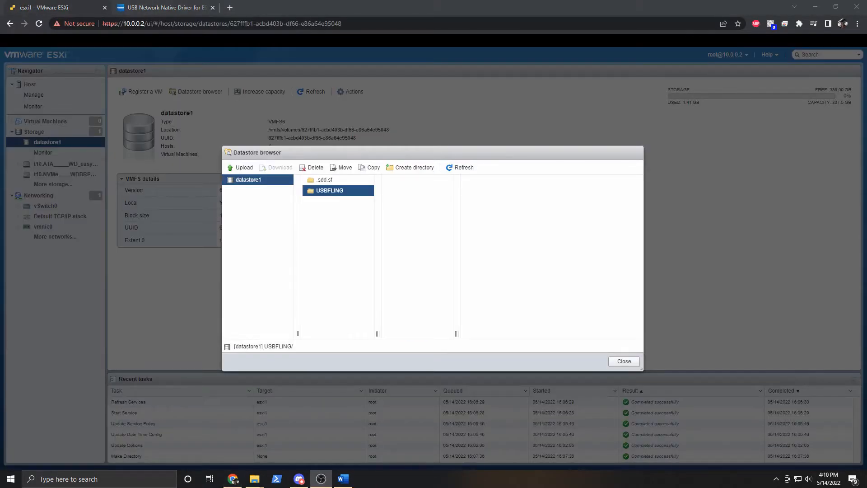
Upload the ESXi703-VMKUSB-NIC-FLING zip into USBFLING and close the datastore browser.
{"action": "left_click", "coordinate": [346, 194]}
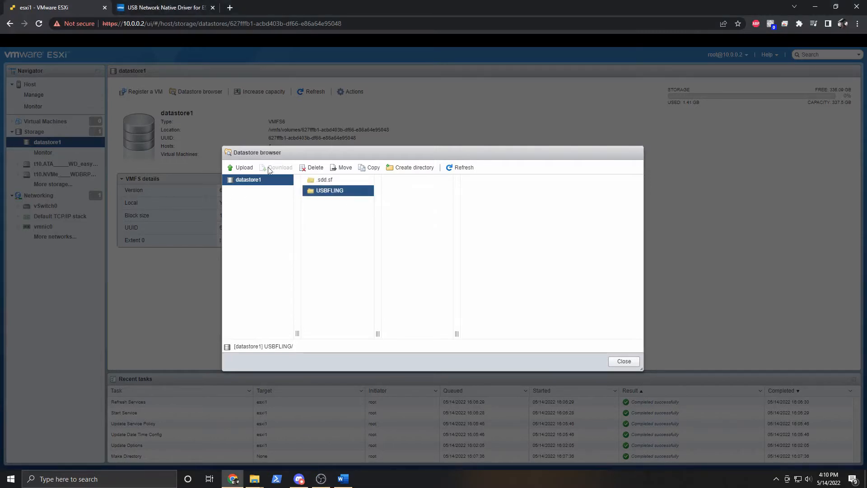
{"action": "left_click", "coordinate": [244, 167]}
{"action": "left_click_drag", "start_coordinate": [428, 102], "coordinate": [427, 110]}
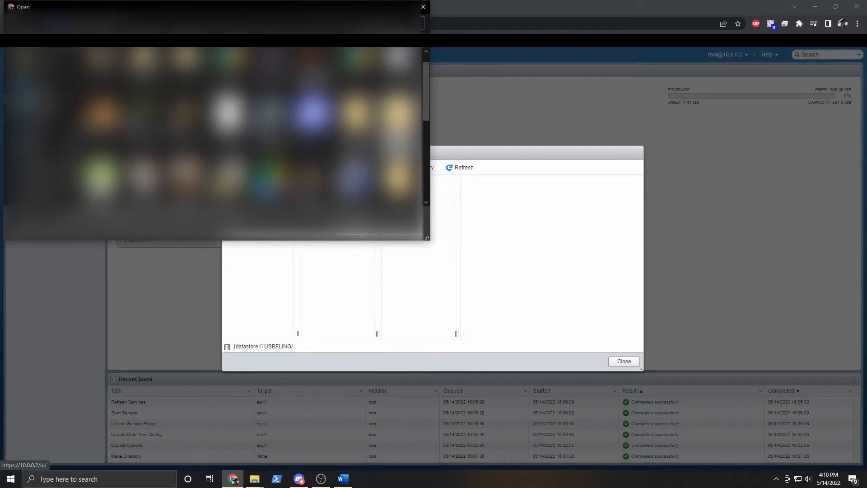
{"action": "left_click", "coordinate": [361, 234]}
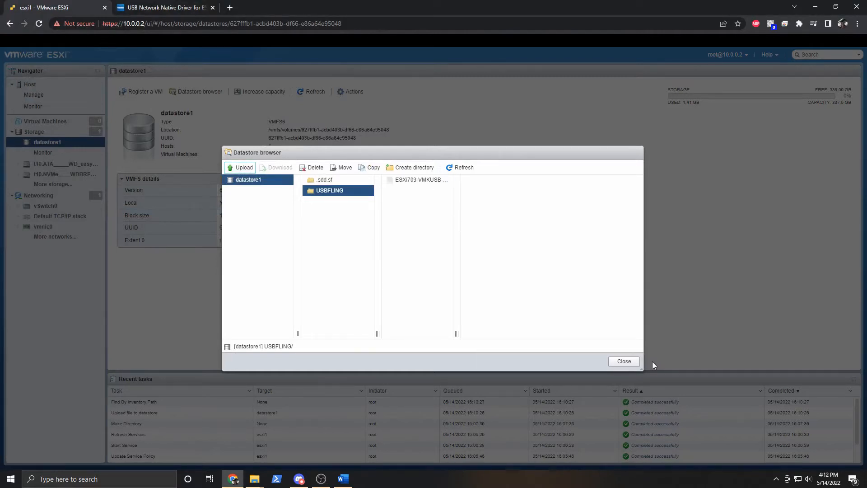
{"action": "left_click", "coordinate": [623, 361]}
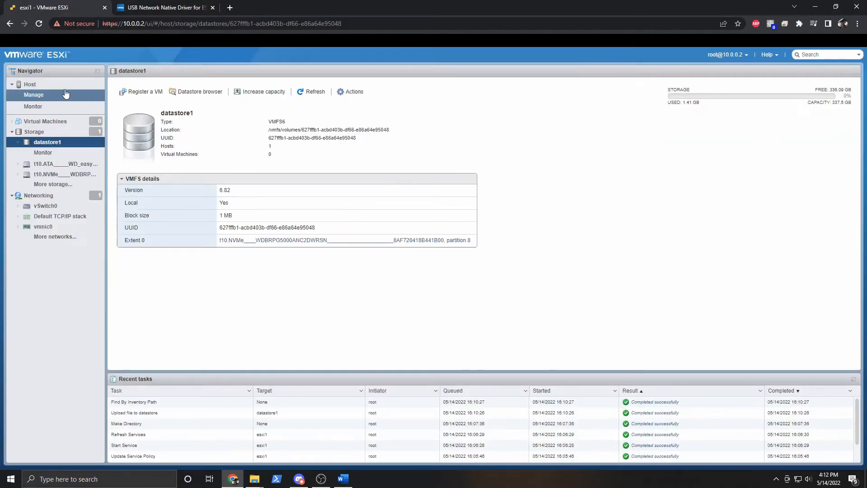
{"action": "left_click", "coordinate": [63, 85]}
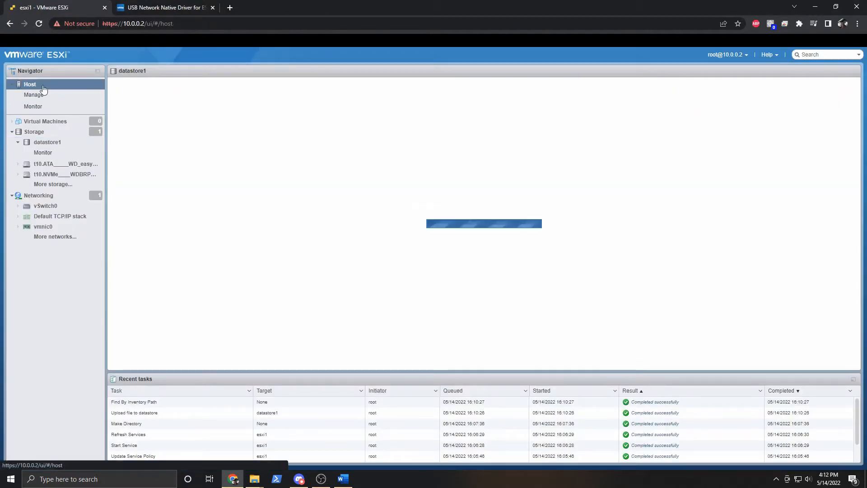
{"action": "left_click", "coordinate": [387, 93]}
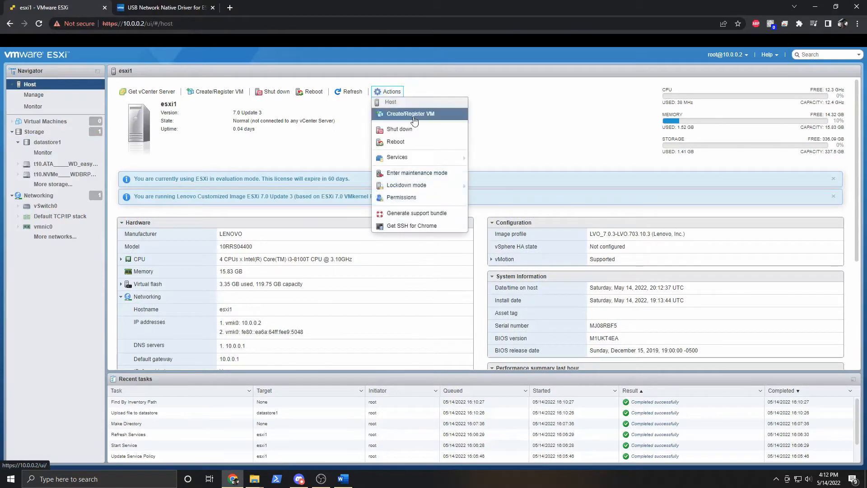
{"action": "mouse_move", "coordinate": [413, 161]}
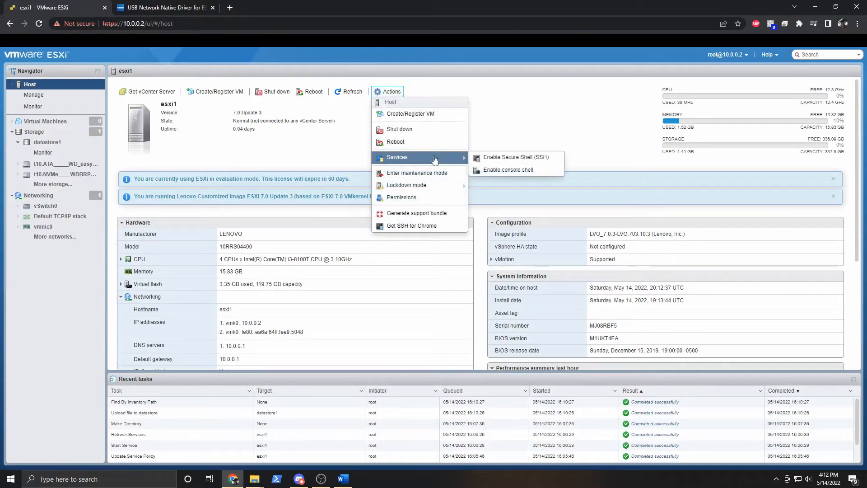
{"action": "left_click", "coordinate": [499, 162]}
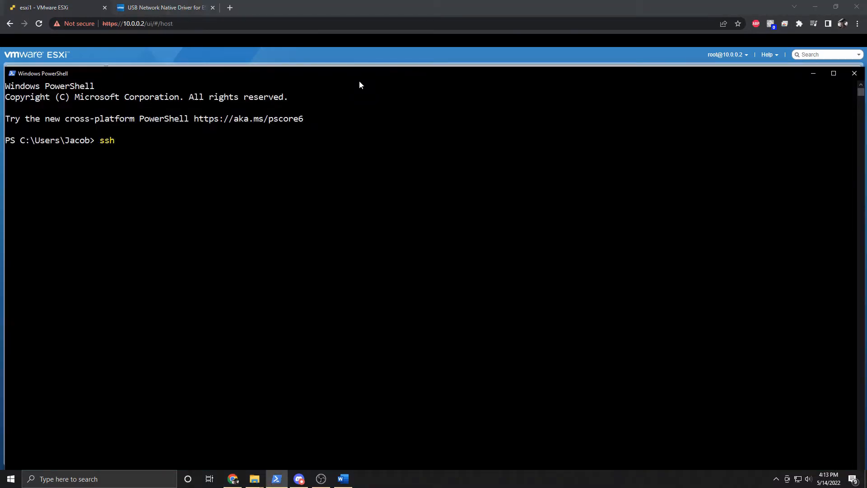
{"action": "type", "text": "root@10.0.0.2"}
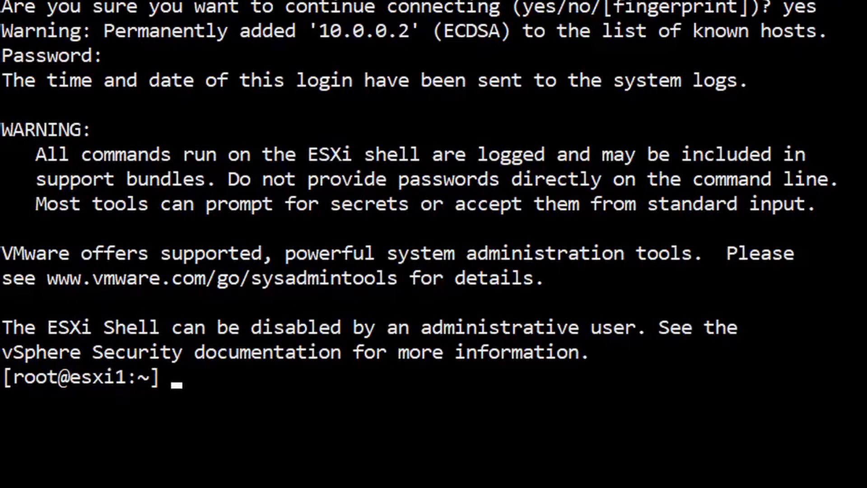
Paste and run 'esxcli system maintenanceMode set -e true' to put esxi1 into maintenance mode.
{"action": "type", "text": "esxcli system maintenanceMode set -e true"}
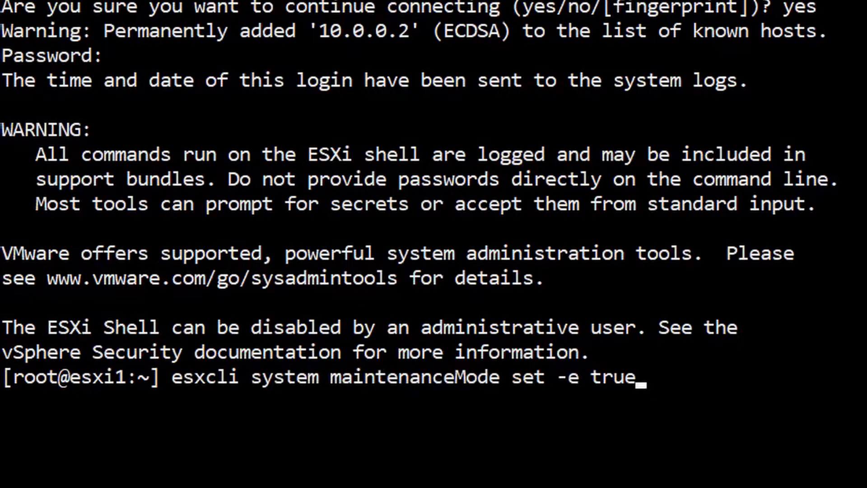
{"action": "key", "text": "Return"}
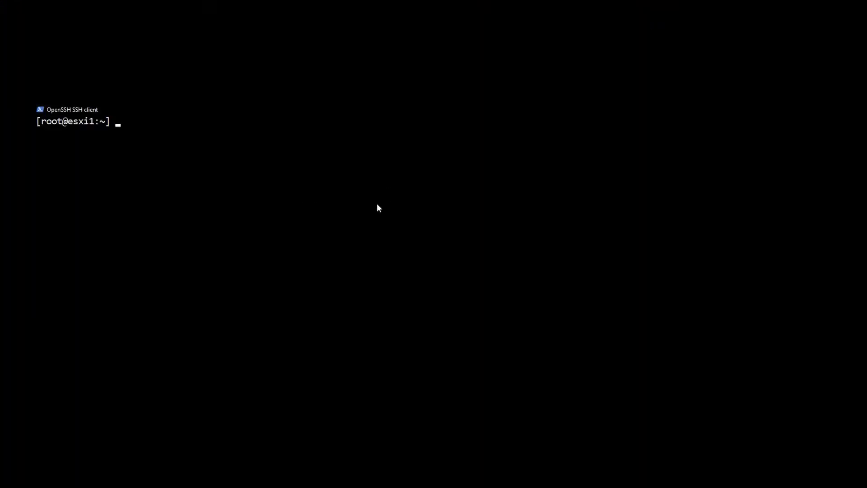
Change to /vmfs/volumes, list the storage volumes, and enter the datastore1 folder.
{"action": "type", "text": "cd /"}
{"action": "key", "text": "Return"}
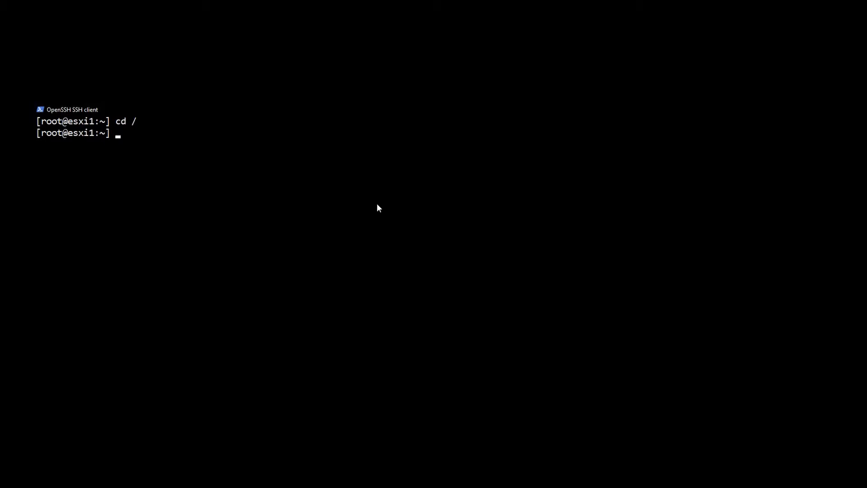
{"action": "type", "text": "cd vmfs/volumes"}
{"action": "key", "text": "Return"}
{"action": "type", "text": "l"}
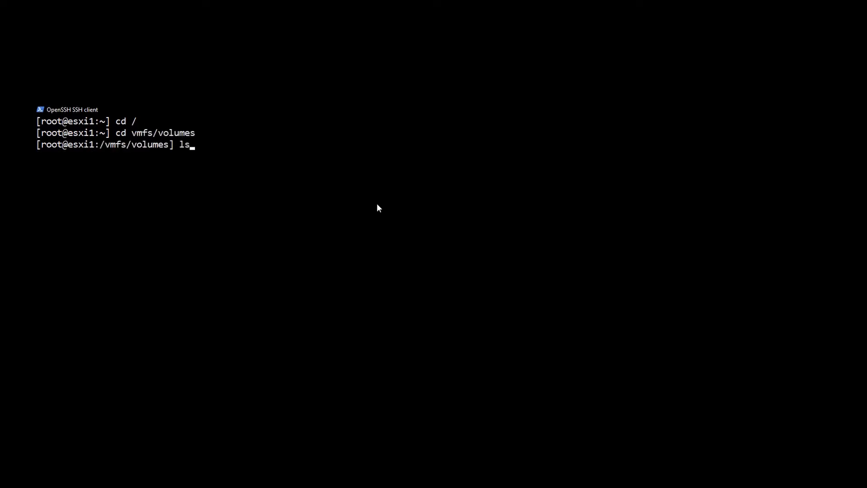
{"action": "type", "text": "s"}
{"action": "key", "text": "Return"}
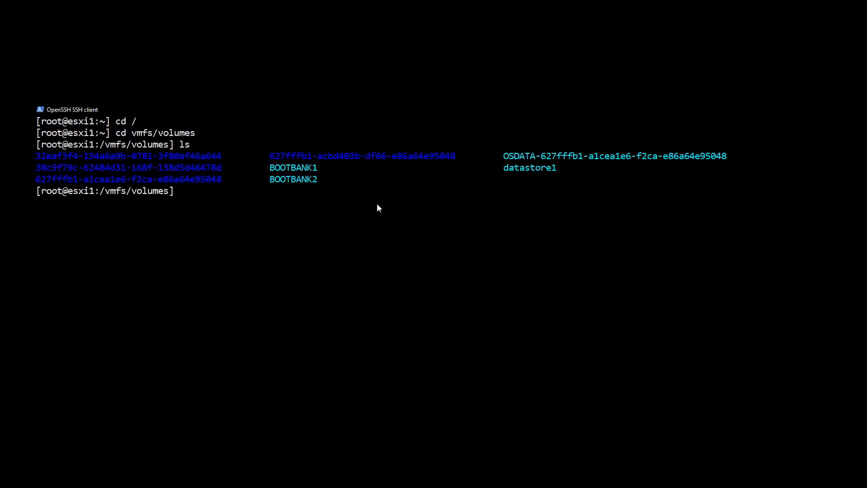
{"action": "type", "text": "cd data"}
{"action": "key", "text": "Tab"}
{"action": "key", "text": "Return"}
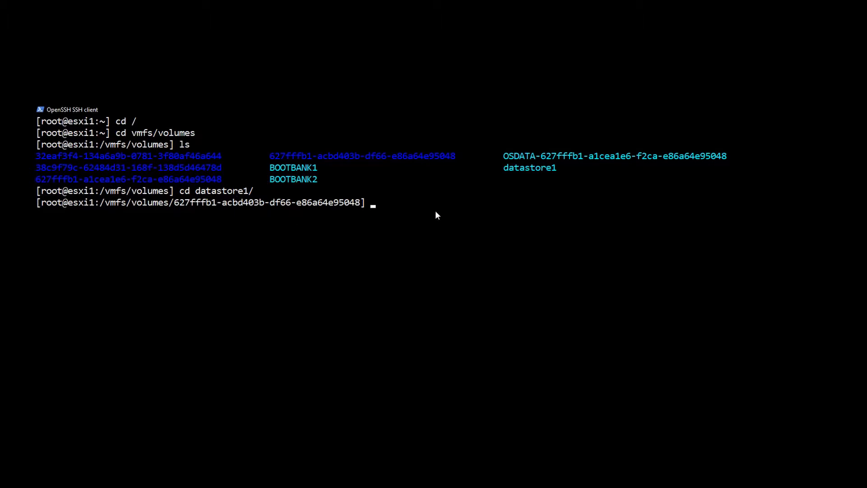
Enter USBFLING, list the ESXi703-VMKUSB-NIC-FLING zip, and begin typing 'esxcli software component apply -d'.
{"action": "type", "text": "cd da"}
{"action": "key", "text": "BackSpace"}
{"action": "key", "text": "BackSpace"}
{"action": "key", "text": "BackSpace"}
{"action": "key", "text": "BackSpace"}
{"action": "key", "text": "BackSpace"}
{"action": "type", "text": "ls"}
{"action": "key", "text": "Return"}
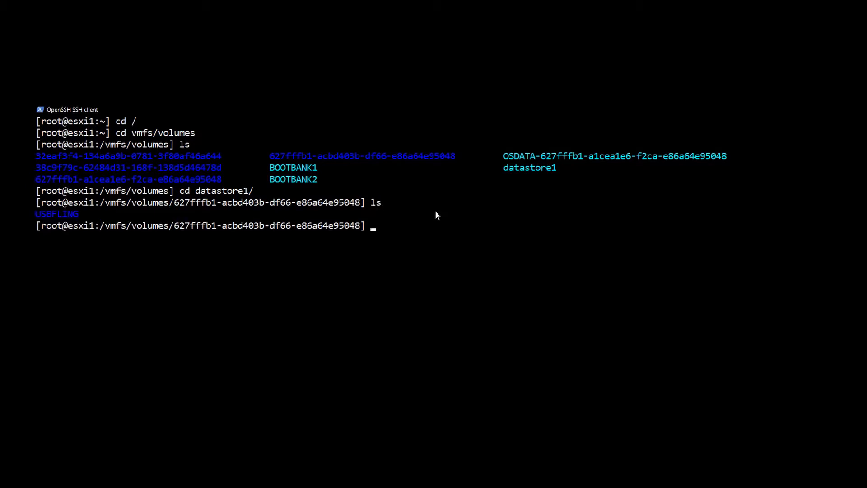
{"action": "type", "text": "cd USB"}
{"action": "key", "text": "Tab"}
{"action": "key", "text": "Return"}
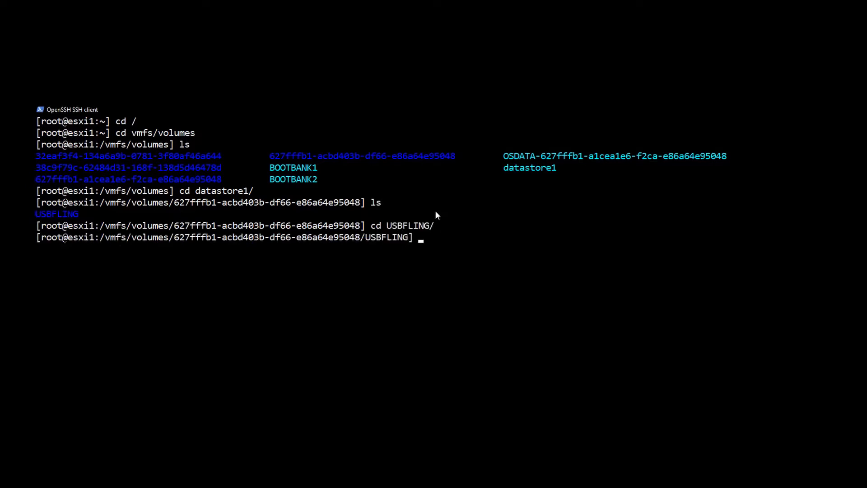
{"action": "type", "text": "ls"}
{"action": "key", "text": "Return"}
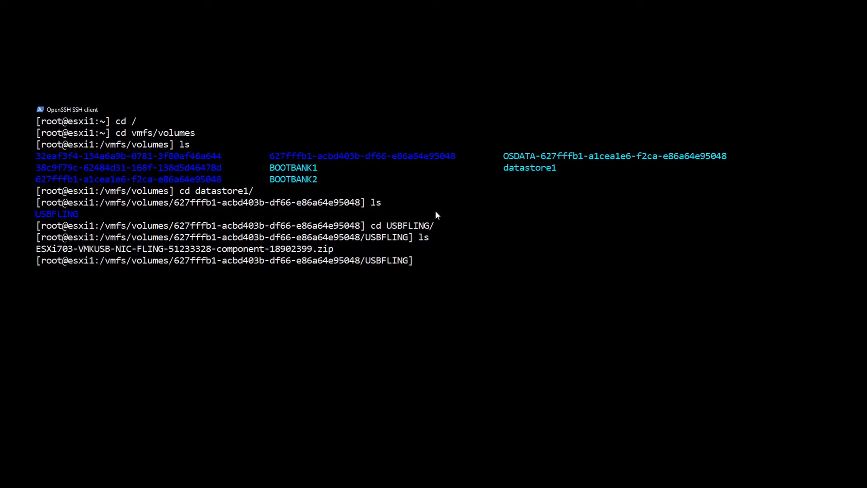
{"action": "type", "text": "sxcli software component"}
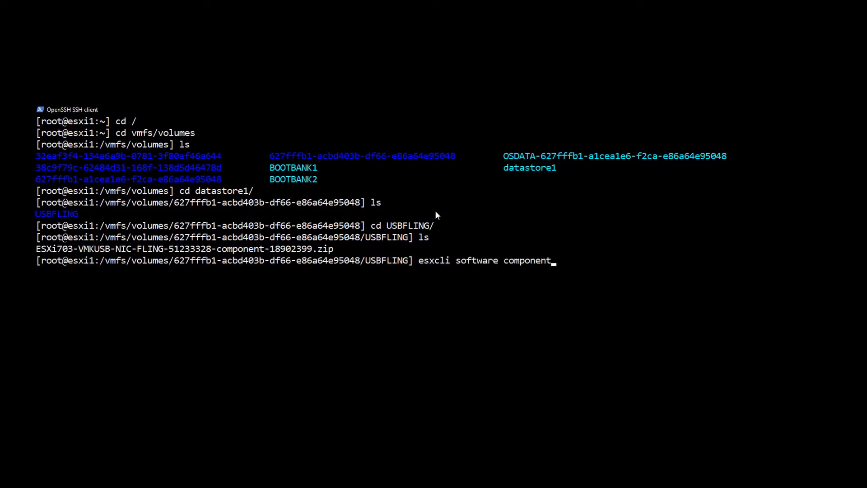
{"action": "type", "text": " apply -d /vmfs/vol"}
Install the vmkusb-nic-fling component from /vmfs/volumes/datastore1/USBFLING with esxcli software component apply.
{"action": "key", "text": "Tab"}
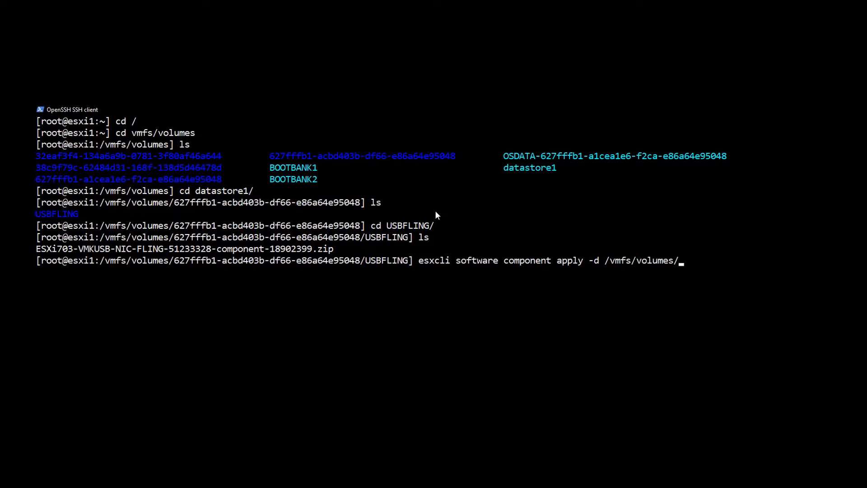
{"action": "type", "text": "da"}
{"action": "key", "text": "Tab"}
{"action": "type", "text": "USB"}
{"action": "key", "text": "Tab"}
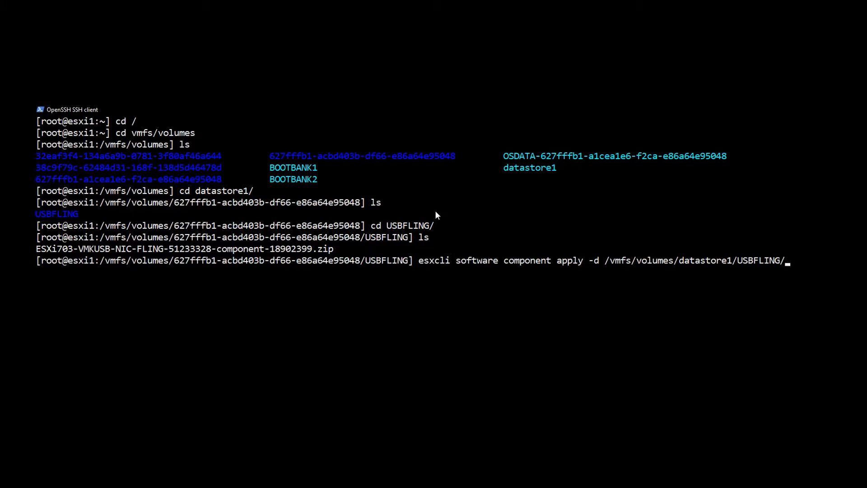
{"action": "key", "text": "Tab"}
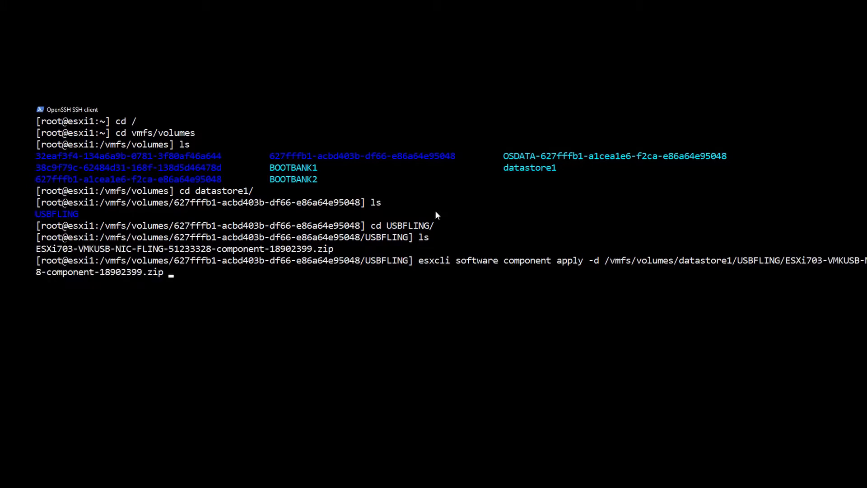
{"action": "key", "text": "Return"}
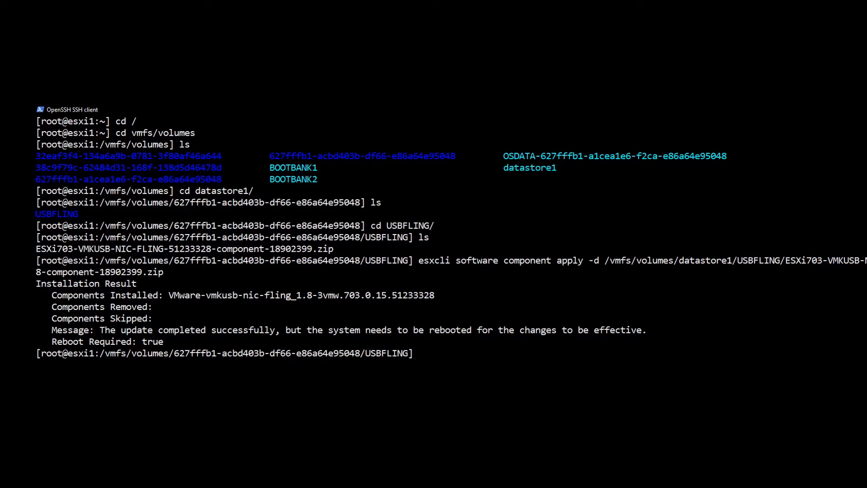
{"action": "left_click", "coordinate": [815, 7]}
Close the host-fingerprints tab and reboot esxi1 so the new USB NIC driver loads.
{"action": "left_click", "coordinate": [75, 6]}
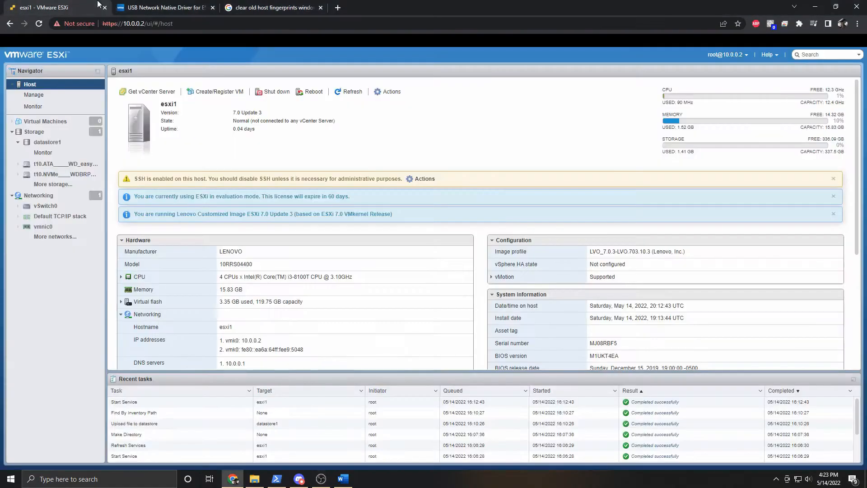
{"action": "left_click", "coordinate": [321, 8]}
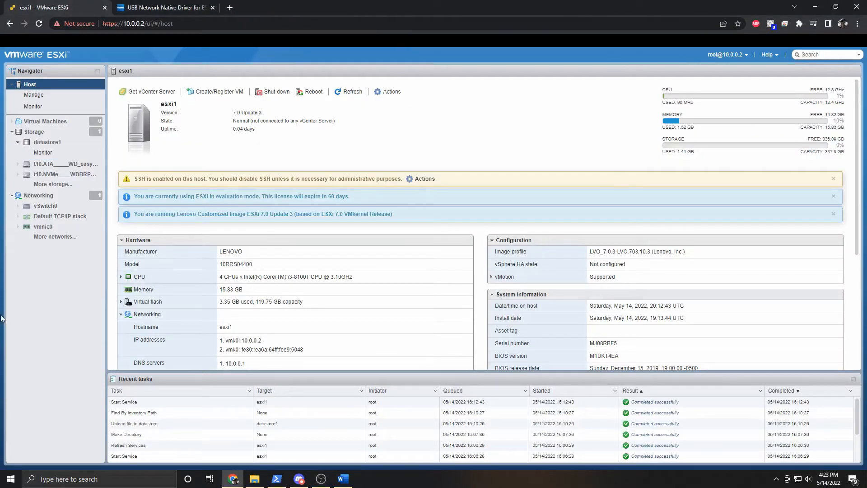
{"action": "left_click", "coordinate": [320, 479]}
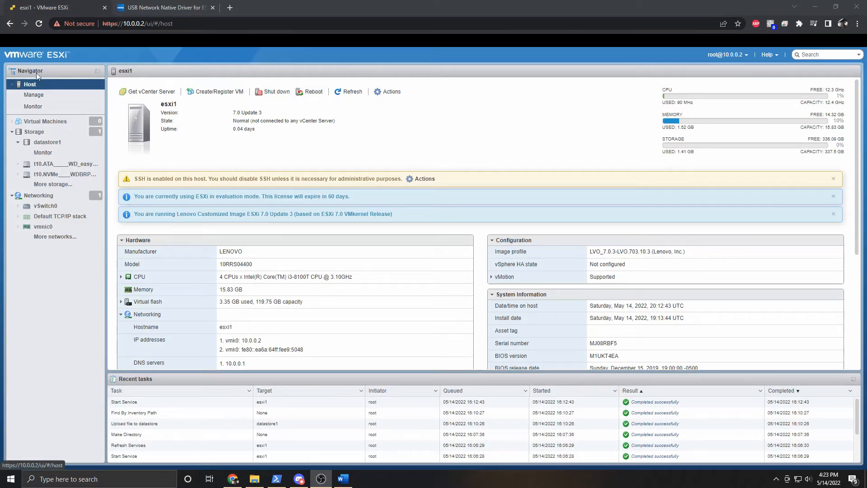
{"action": "left_click", "coordinate": [308, 94]}
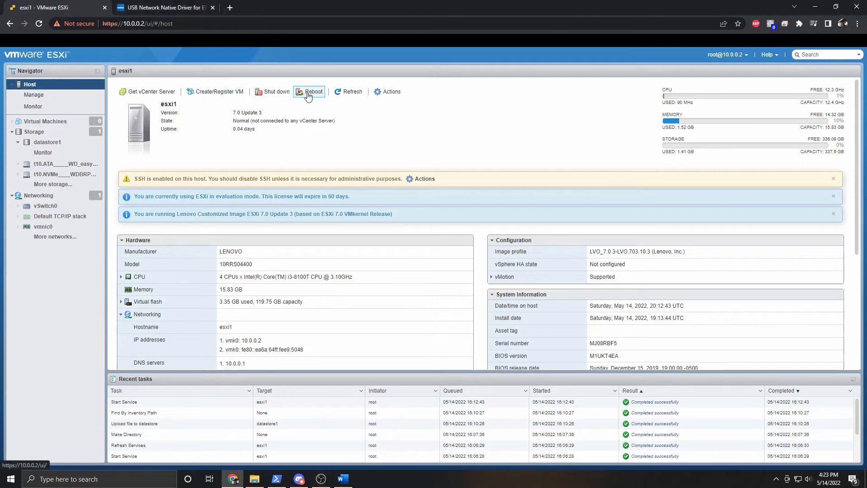
{"action": "left_click", "coordinate": [310, 95]}
{"action": "left_click", "coordinate": [496, 289]}
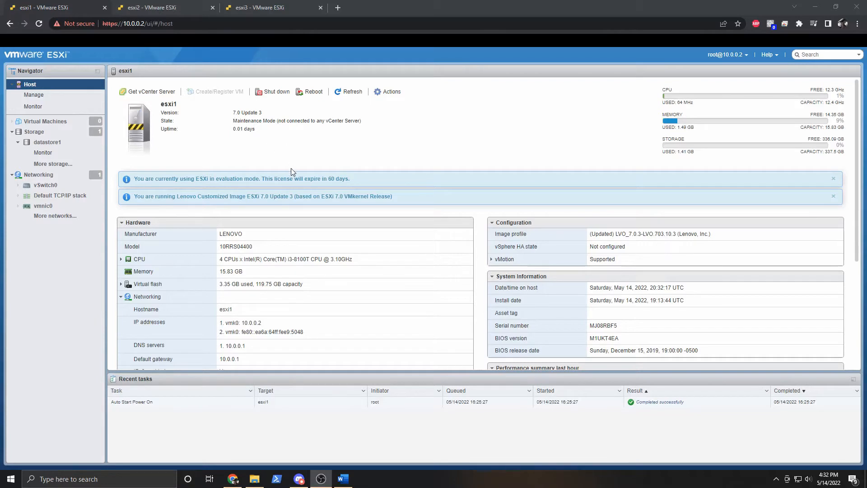
Search esxi1's installed packages under Manage > Packages for 'fling'.
{"action": "left_click", "coordinate": [291, 168]}
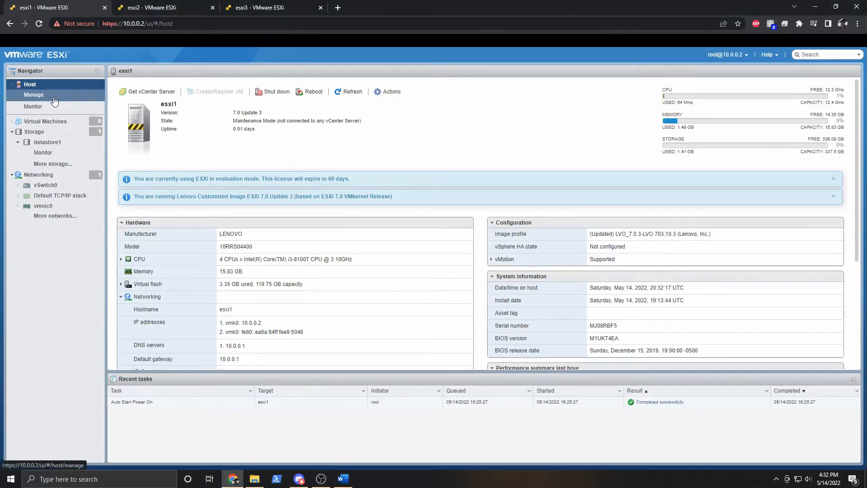
{"action": "left_click", "coordinate": [73, 99]}
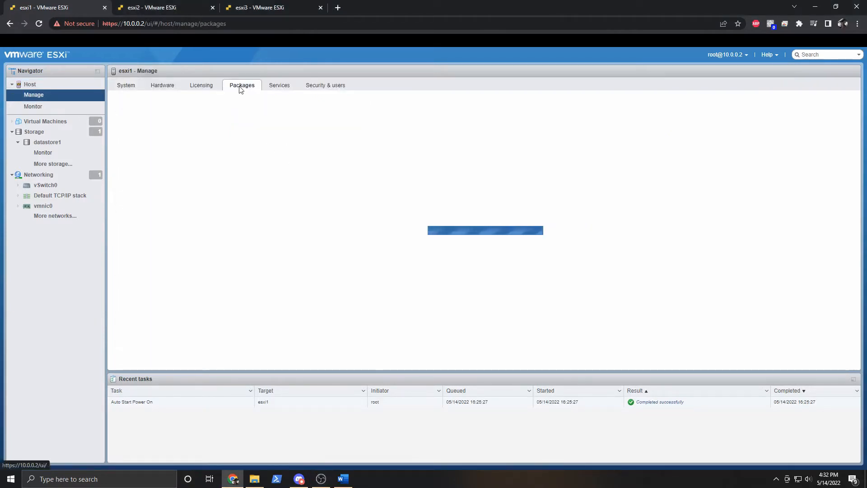
{"action": "left_click", "coordinate": [827, 101]}
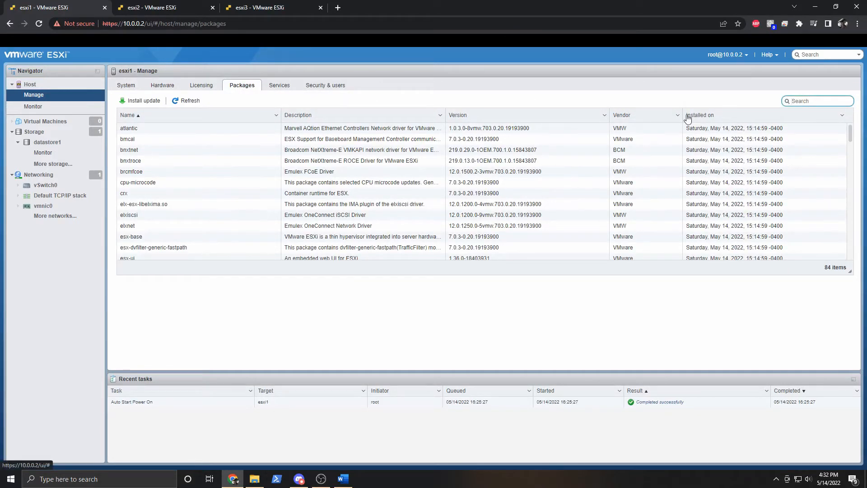
{"action": "type", "text": "fling"}
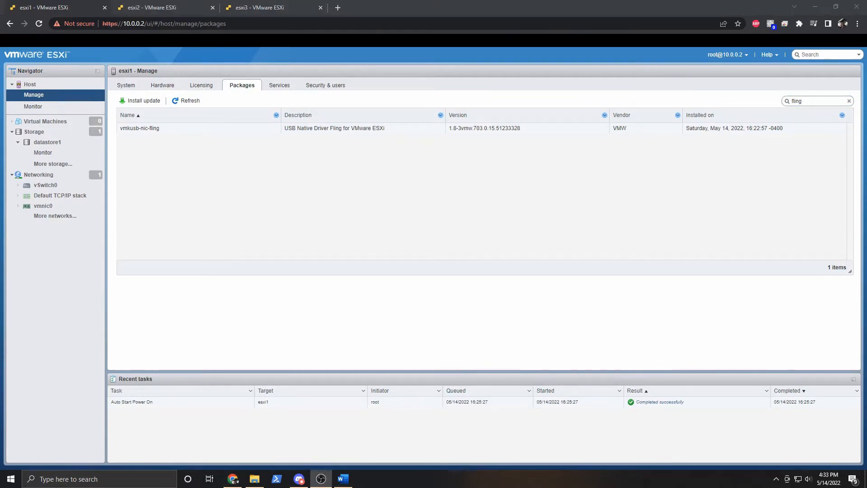
Exit maintenance mode on esxi1, then open esxi3's Default TCP/IP stack settings for editing.
{"action": "left_click", "coordinate": [30, 84]}
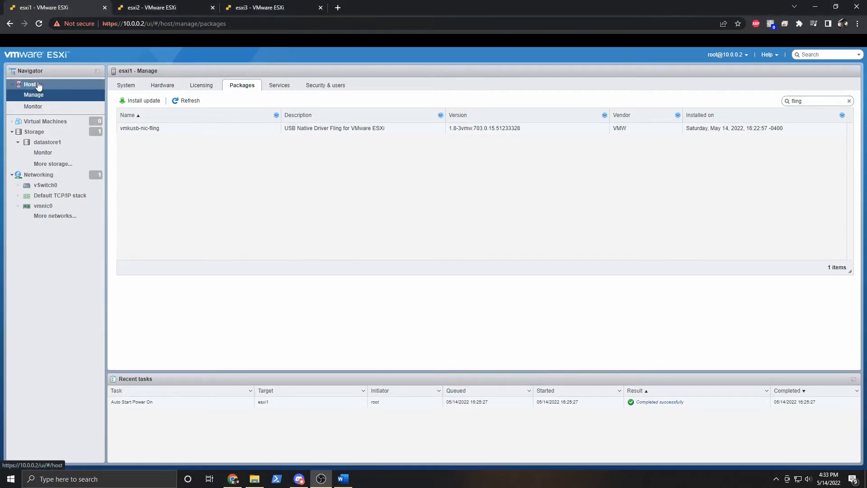
{"action": "left_click", "coordinate": [390, 92]}
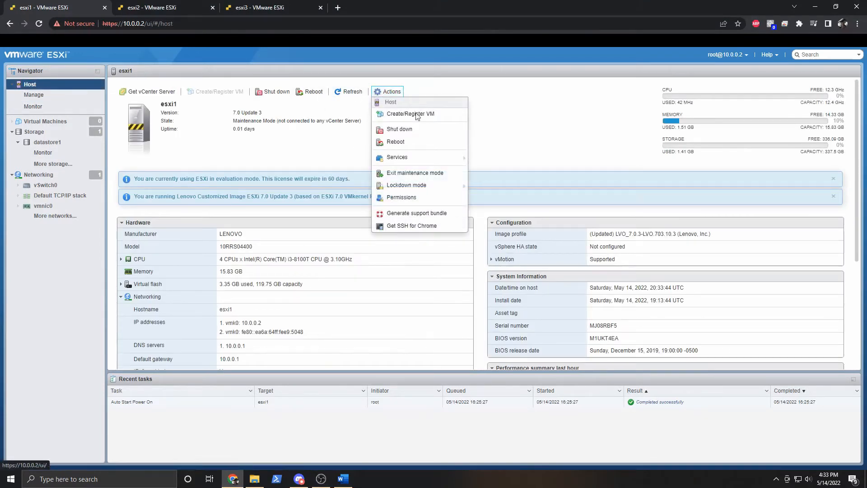
{"action": "mouse_move", "coordinate": [420, 189]}
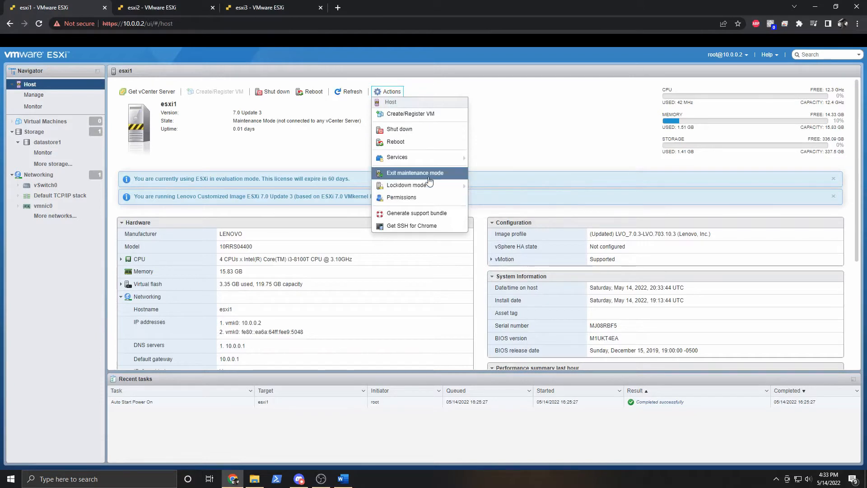
{"action": "left_click", "coordinate": [419, 173]}
{"action": "key", "text": "ctrl+3"}
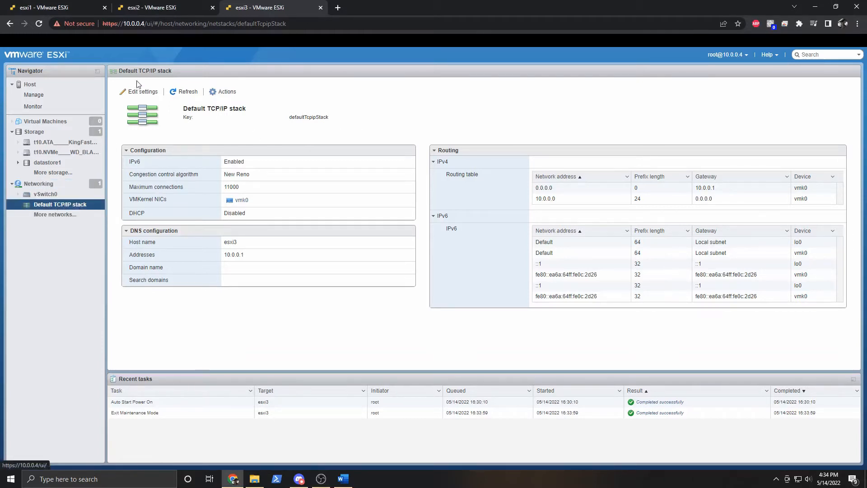
{"action": "left_click", "coordinate": [140, 91]}
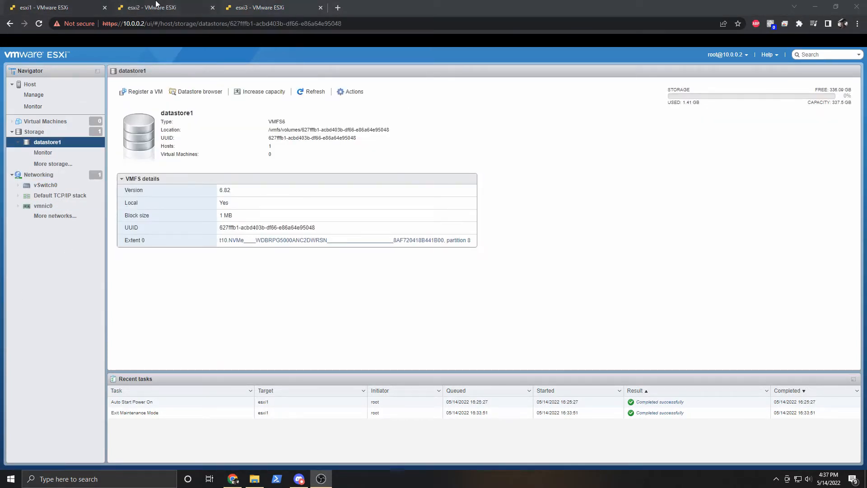
Use Actions > Rename on datastore1 to rename it ESXI1-NVME and save.
{"action": "left_click", "coordinate": [277, 7]}
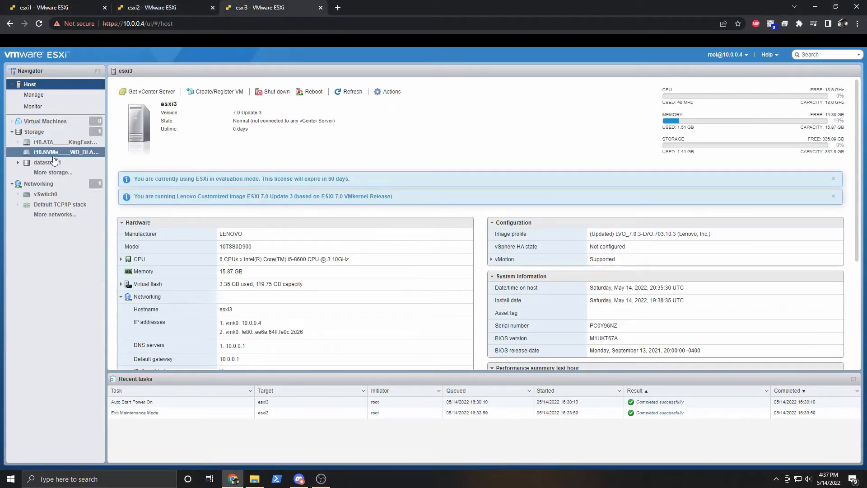
{"action": "left_click", "coordinate": [45, 7]}
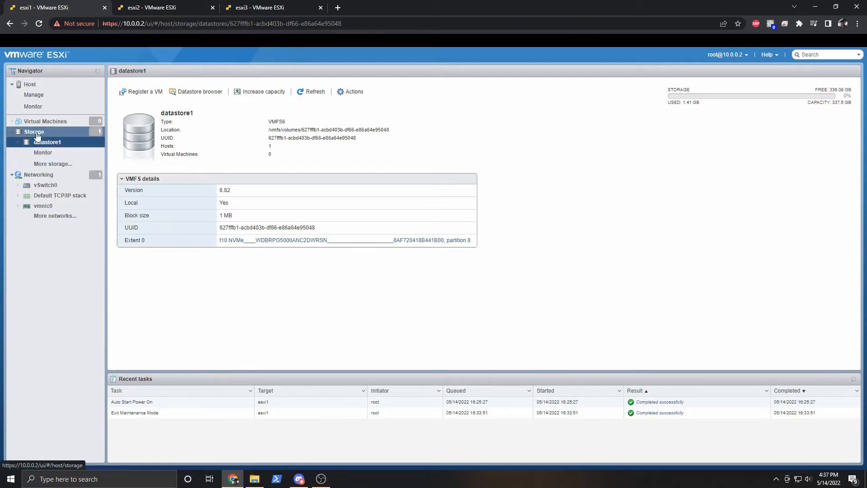
{"action": "left_click", "coordinate": [351, 91]}
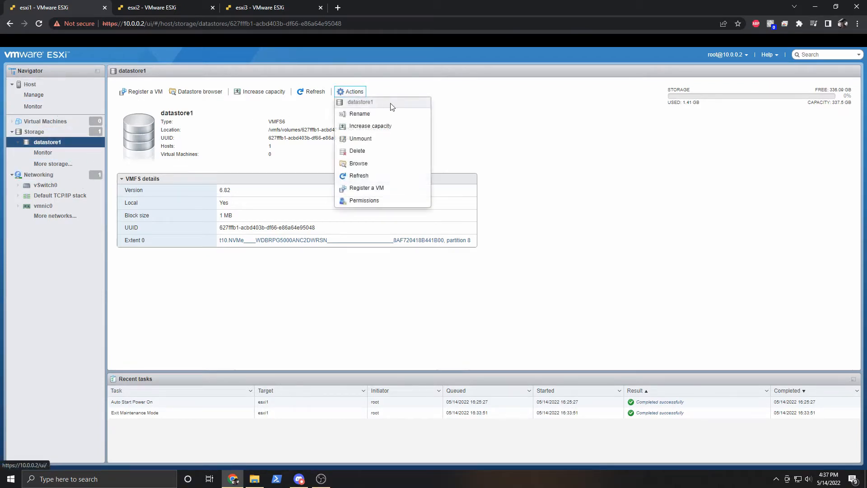
{"action": "left_click", "coordinate": [385, 115]}
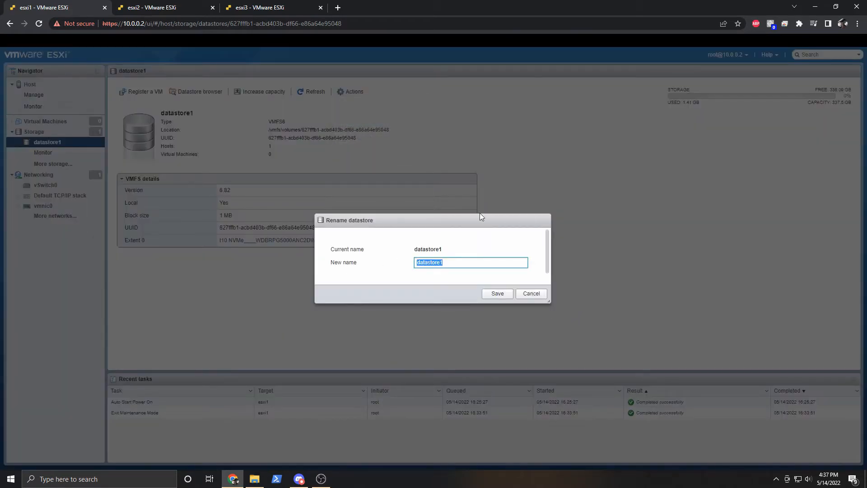
{"action": "type", "text": "NVME"}
{"action": "key", "text": "Home"}
{"action": "type", "text": "ESXI1-"}
{"action": "left_click", "coordinate": [497, 292]}
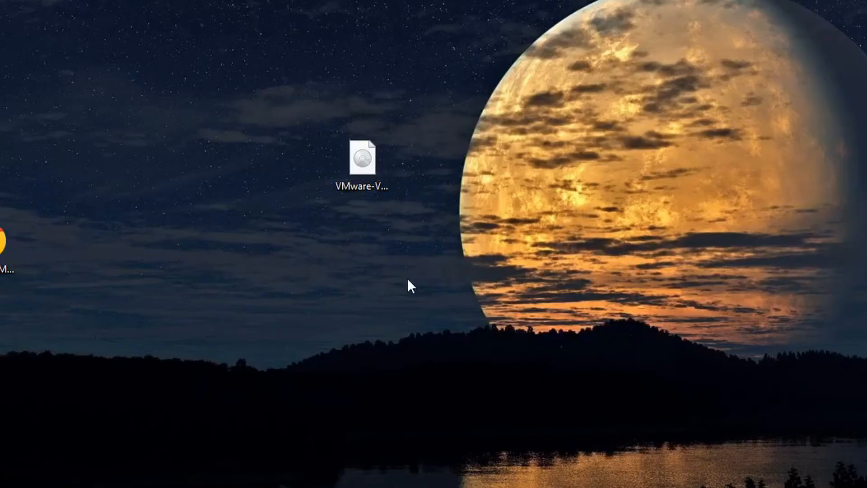
Mount the VMware-VCSA-all-7.0.3-19234570.iso image from the desktop and open it.
{"action": "left_click", "coordinate": [370, 188]}
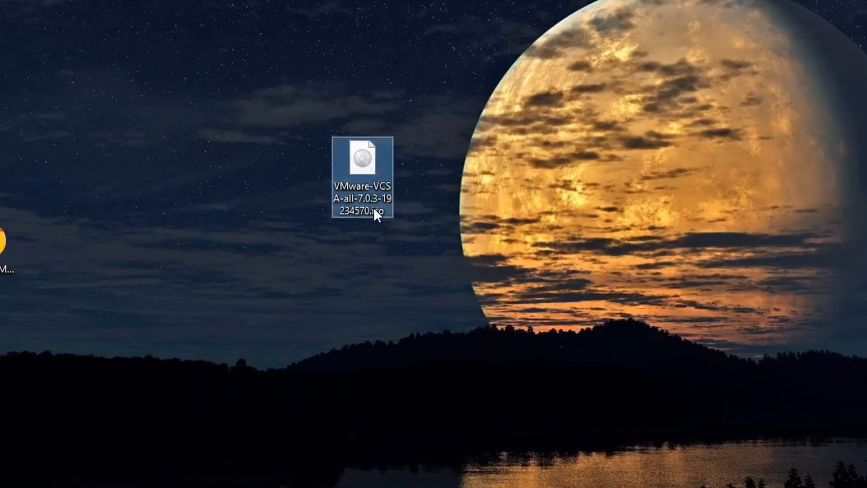
{"action": "mouse_move", "coordinate": [370, 207]}
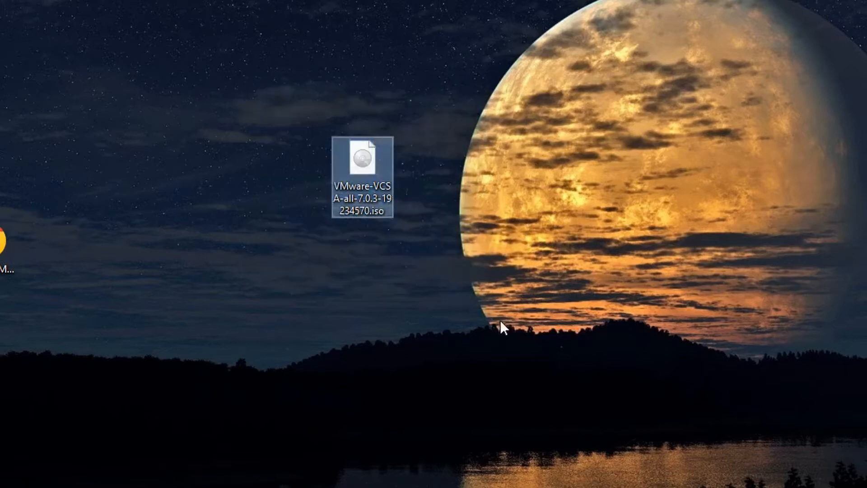
{"action": "mouse_move", "coordinate": [359, 168]}
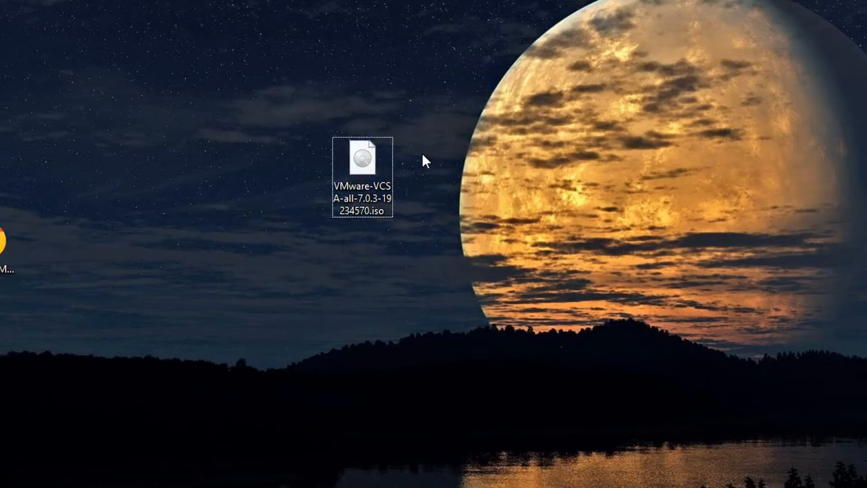
{"action": "right_click", "coordinate": [351, 165]}
{"action": "left_click", "coordinate": [429, 175]}
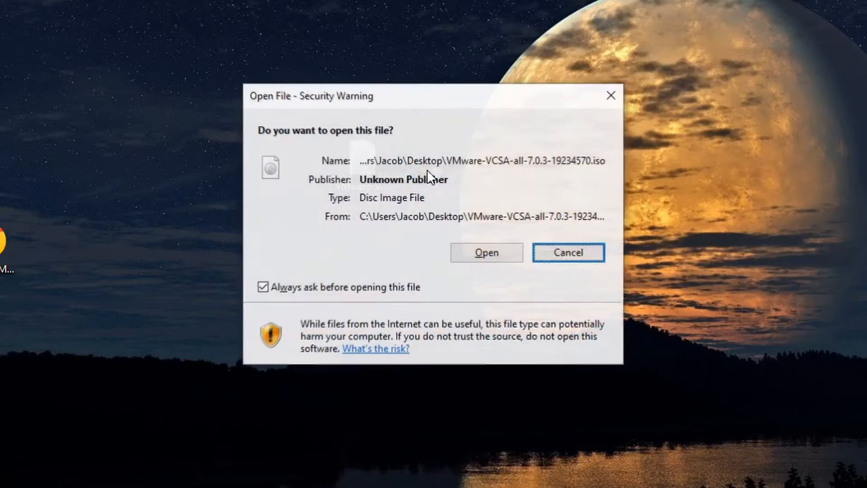
{"action": "left_click", "coordinate": [491, 252]}
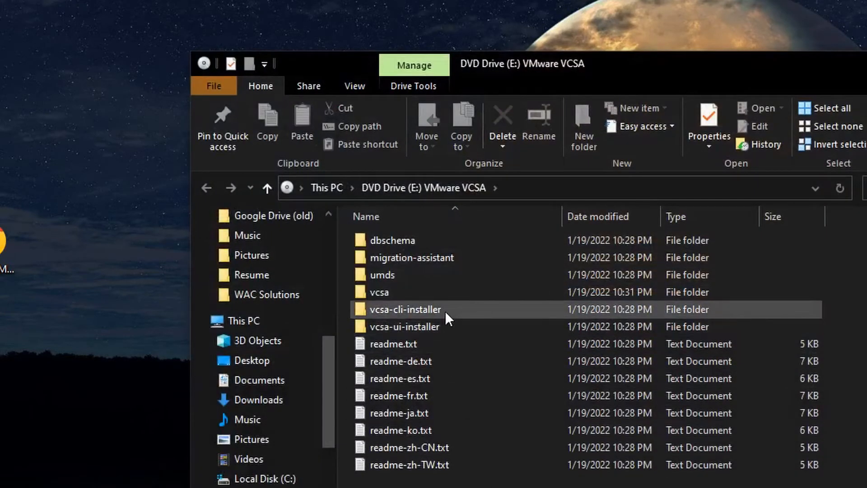
Run installer.exe from the ISO's vcsa-ui-installer > win32 folder.
{"action": "double_click", "coordinate": [437, 324]}
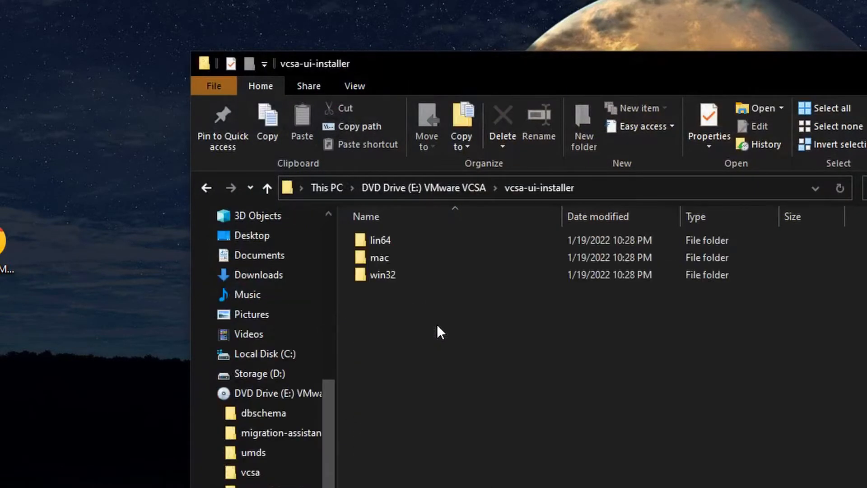
{"action": "double_click", "coordinate": [402, 273]}
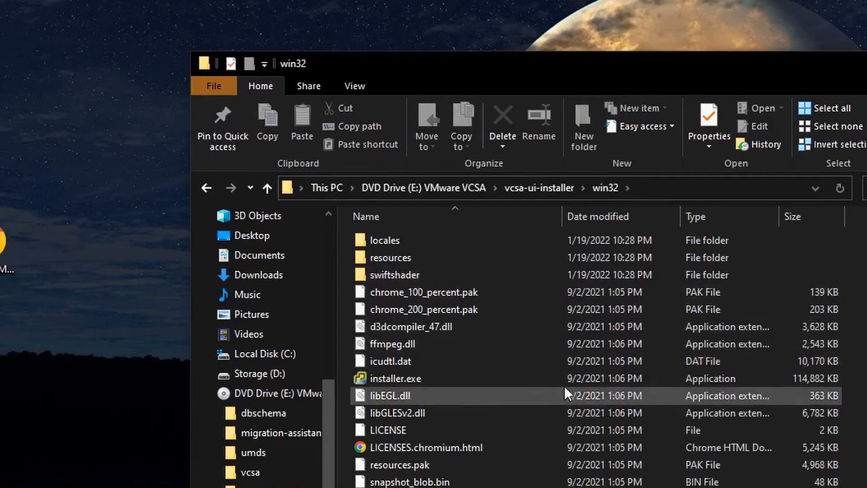
{"action": "scroll", "coordinate": [559, 400], "scroll_direction": "down", "scroll_amount": 1}
{"action": "double_click", "coordinate": [413, 336]}
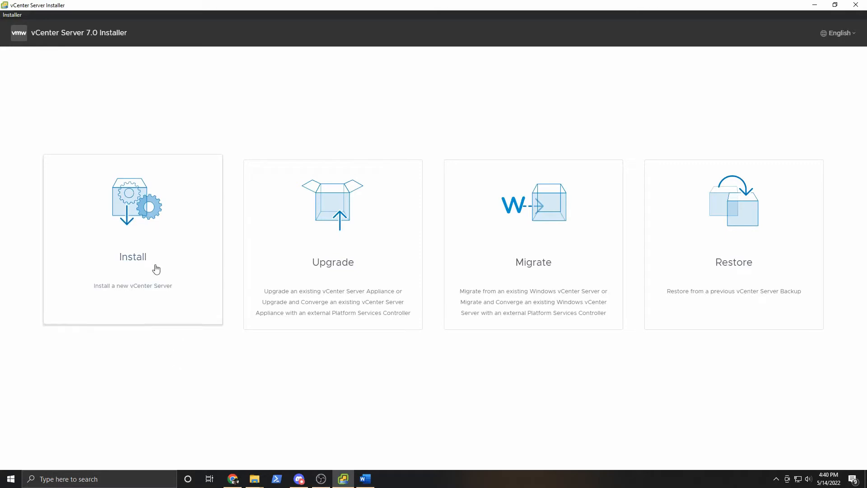
Start a new vCenter Server install and accept the license agreement.
{"action": "left_click", "coordinate": [153, 239]}
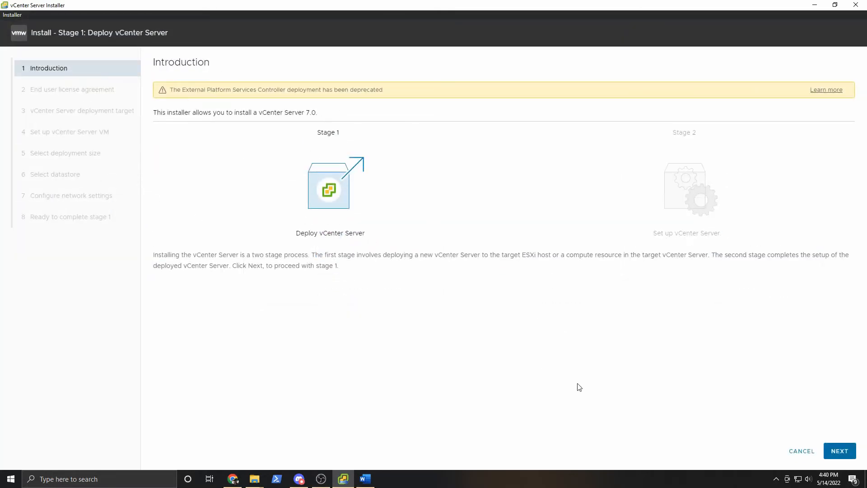
{"action": "left_click", "coordinate": [847, 452]}
{"action": "left_click", "coordinate": [224, 247]}
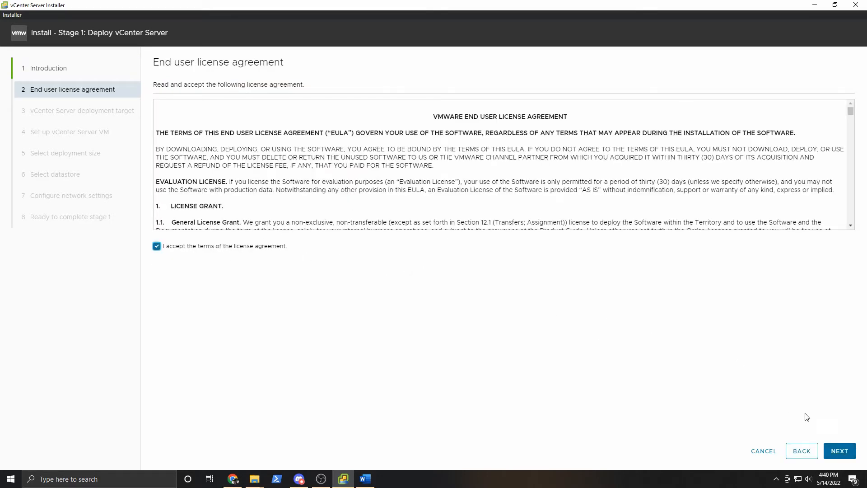
{"action": "left_click", "coordinate": [839, 451]}
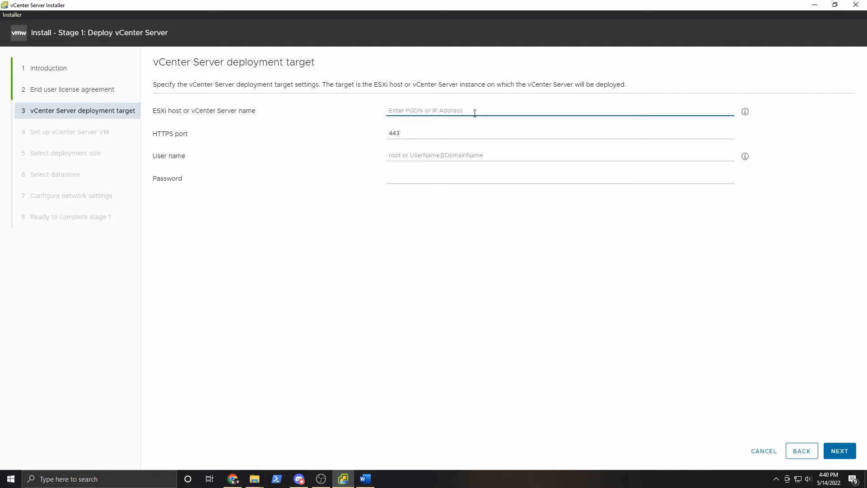
Target ESXi host 10.0.0.4 as root with its password, and accept the certificate.
{"action": "type", "text": "10.0."}
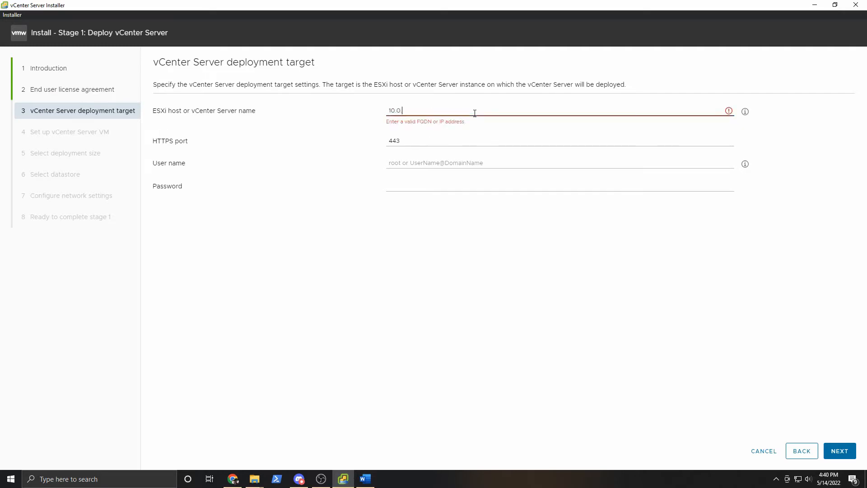
{"action": "type", "text": "0.4"}
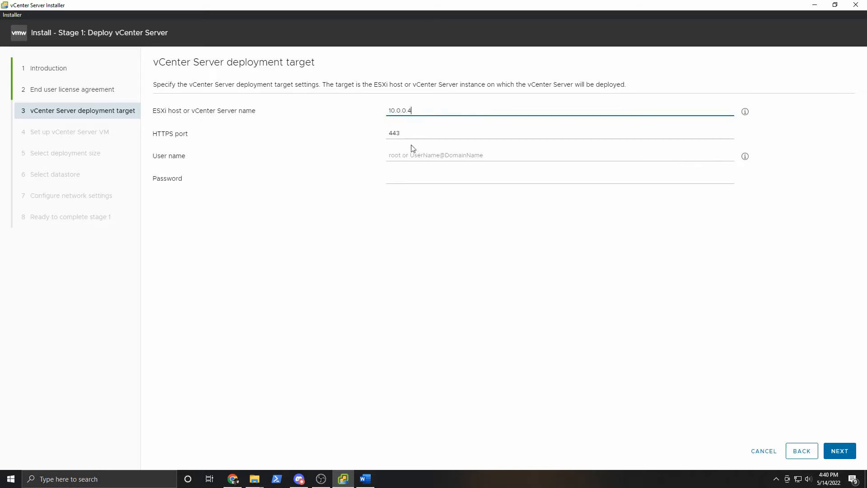
{"action": "left_click", "coordinate": [477, 155]}
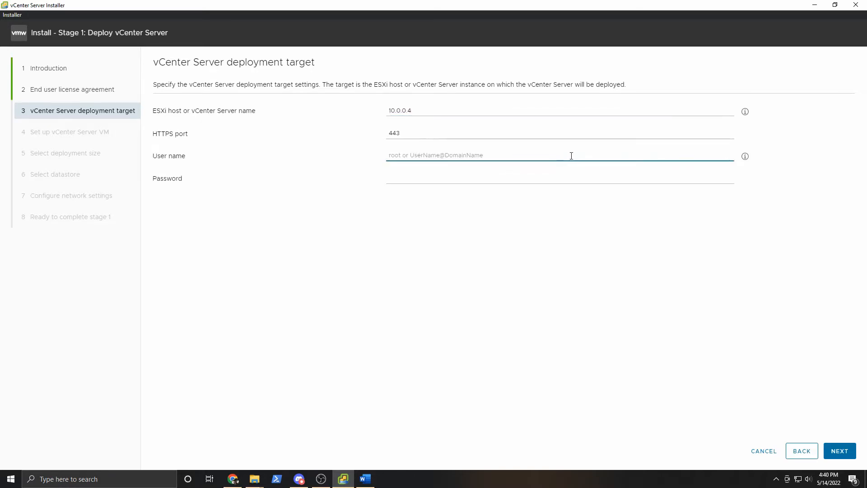
{"action": "key", "text": "Tab"}
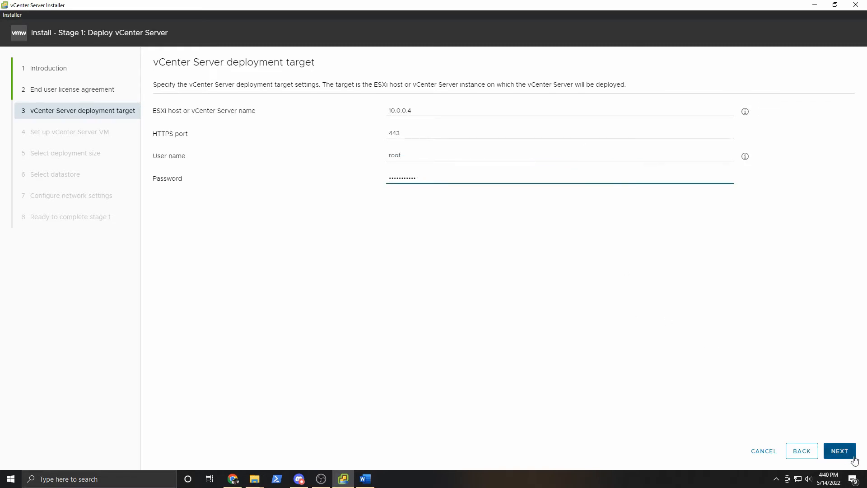
{"action": "left_click", "coordinate": [852, 457]}
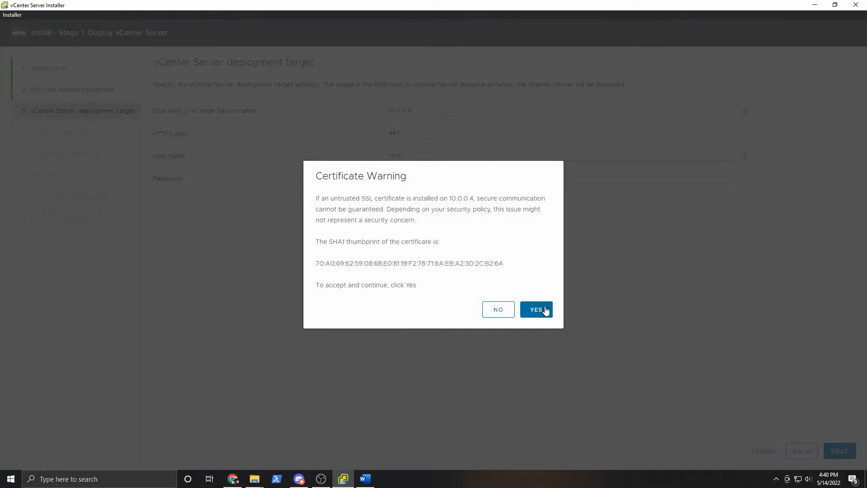
{"action": "left_click", "coordinate": [538, 310]}
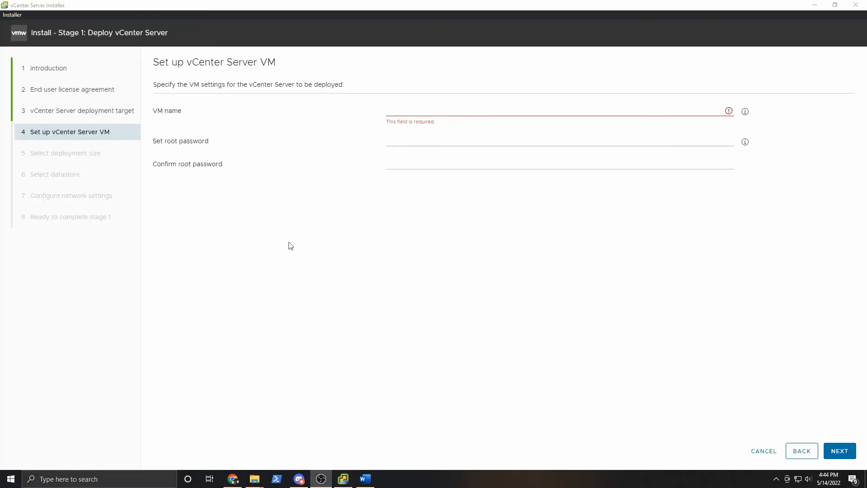
Name the appliance VM with its vcenterserv FQDN and enter the root password twice.
{"action": "left_click", "coordinate": [453, 111]}
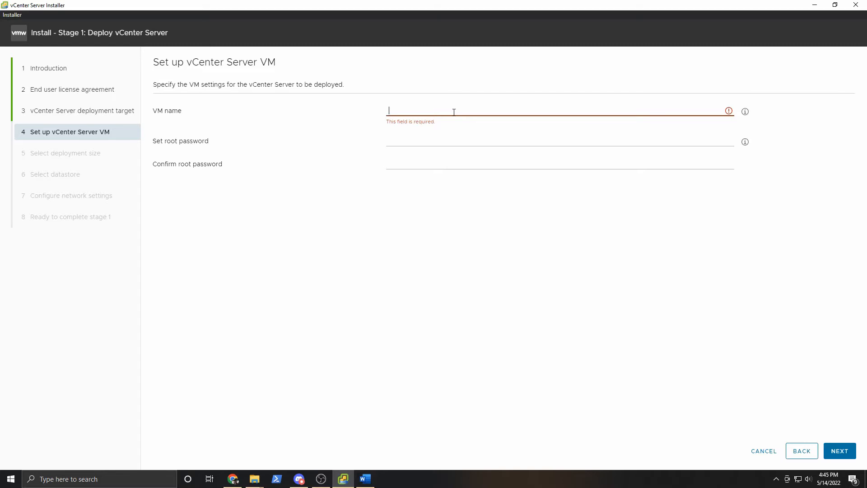
{"action": "type", "text": "vc"}
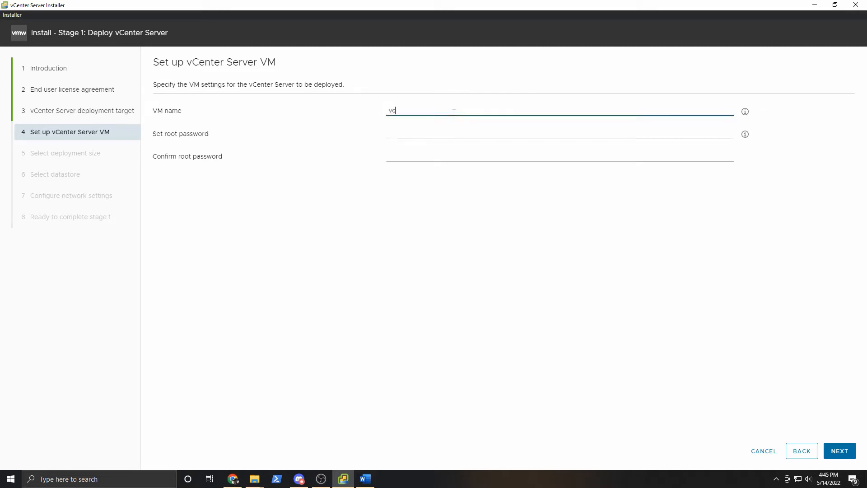
{"action": "type", "text": "enterserv.ad.jakeyuhas.com"}
{"action": "key", "text": "Tab"}
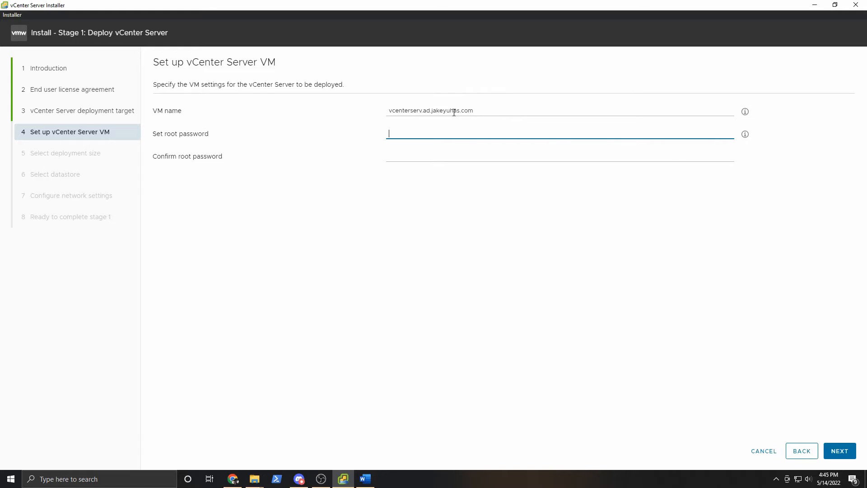
{"action": "type", "text": "•••••••••••"}
{"action": "key", "text": "Tab"}
{"action": "type", "text": "•••••••••••"}
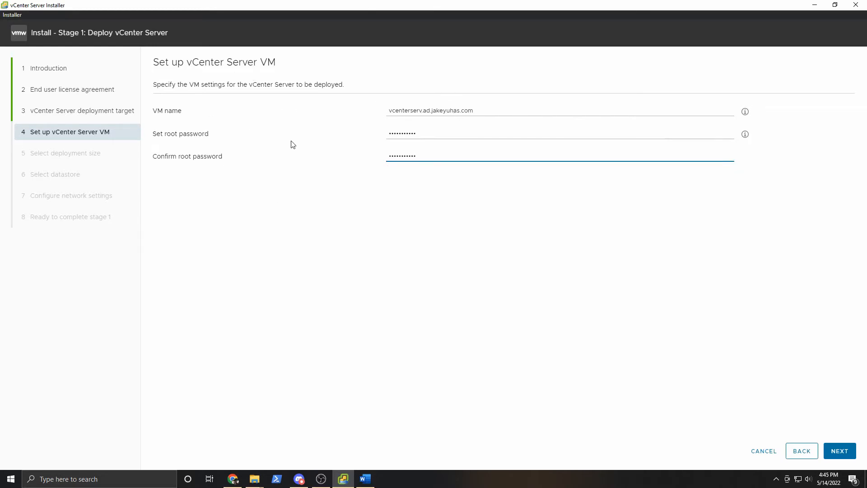
{"action": "left_click", "coordinate": [853, 451]}
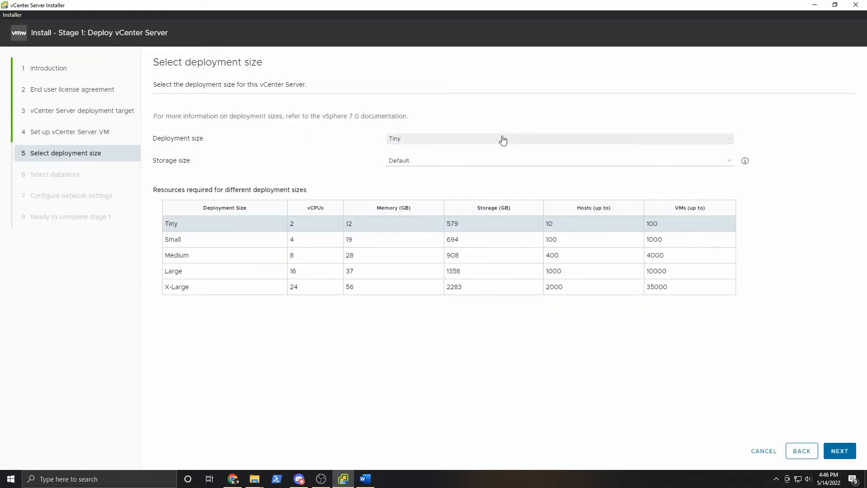
Keep Tiny deployment and Default storage, then enable Thin Disk Mode on datastore ESXI3-NVME.
{"action": "left_click", "coordinate": [478, 165]}
{"action": "left_click", "coordinate": [475, 167]}
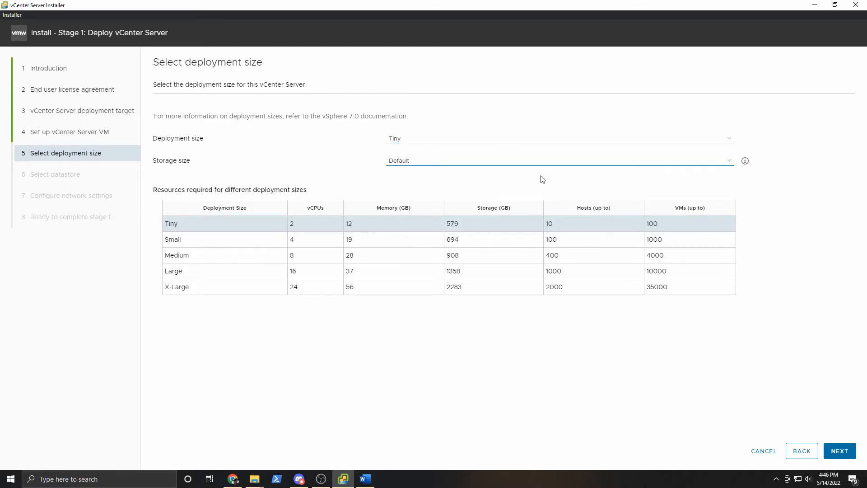
{"action": "left_click", "coordinate": [839, 451]}
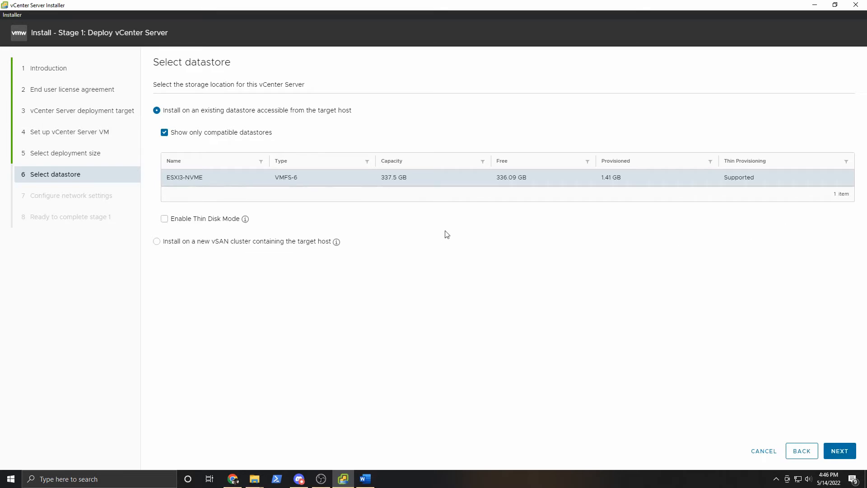
{"action": "left_click", "coordinate": [188, 221]}
{"action": "left_click", "coordinate": [839, 451]}
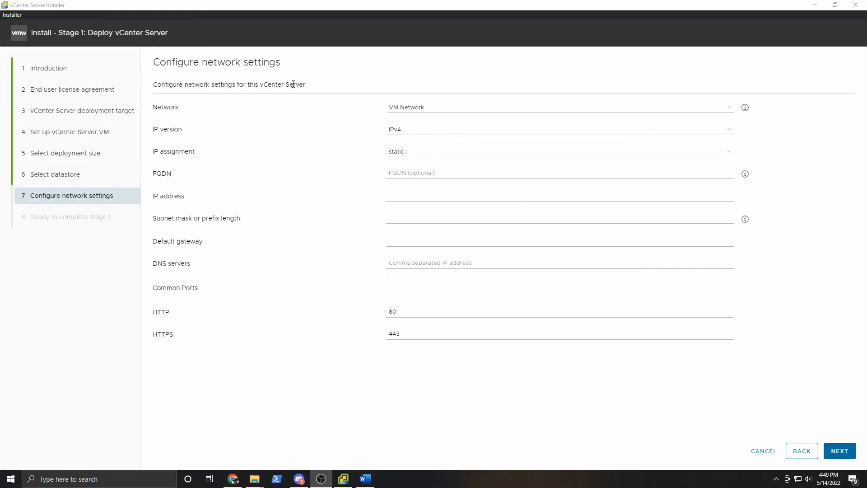
Switch the appliance's IP assignment to DHCP and proceed to the Ready to complete summary.
{"action": "left_click", "coordinate": [312, 73]}
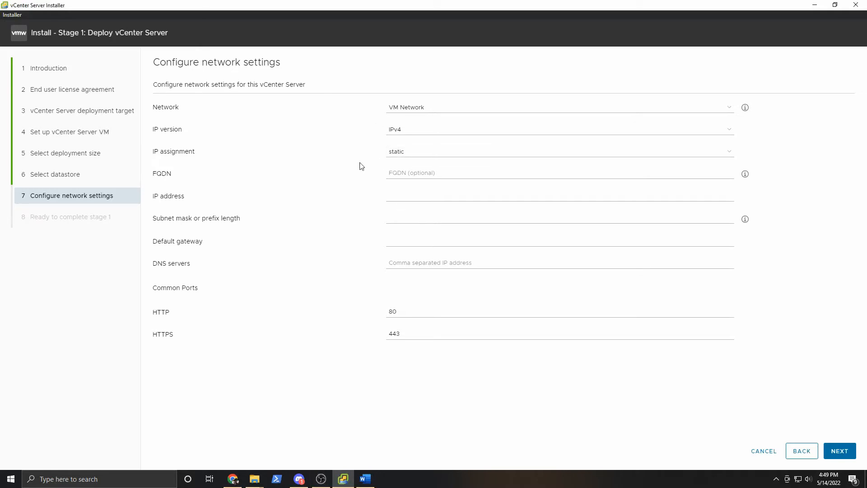
{"action": "left_click", "coordinate": [431, 155]}
{"action": "left_click", "coordinate": [441, 170]}
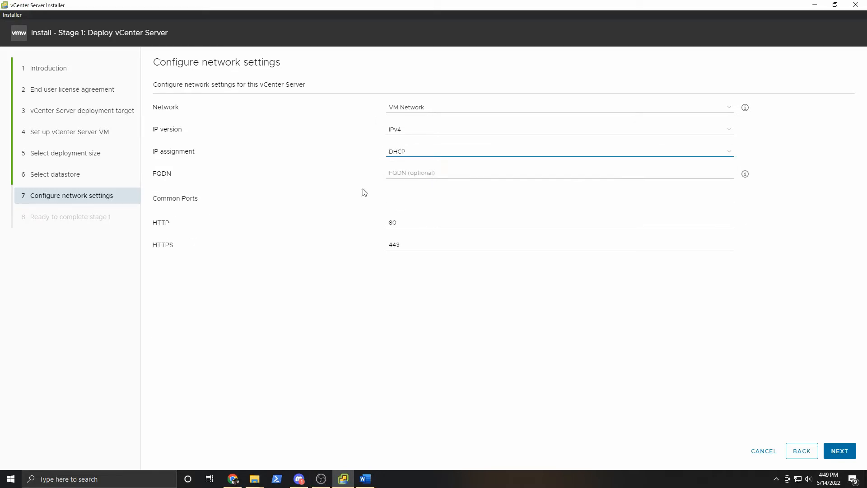
{"action": "left_click", "coordinate": [441, 151]}
{"action": "left_click", "coordinate": [426, 162]}
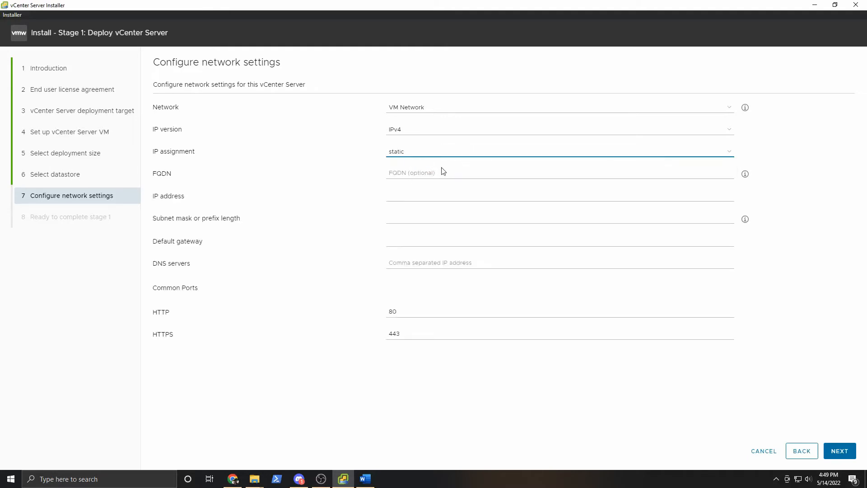
{"action": "left_click", "coordinate": [438, 199]}
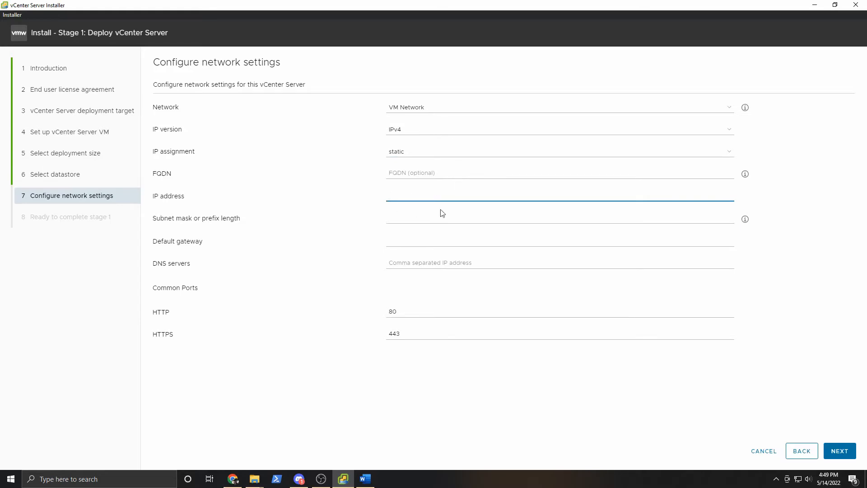
{"action": "left_click", "coordinate": [445, 153]}
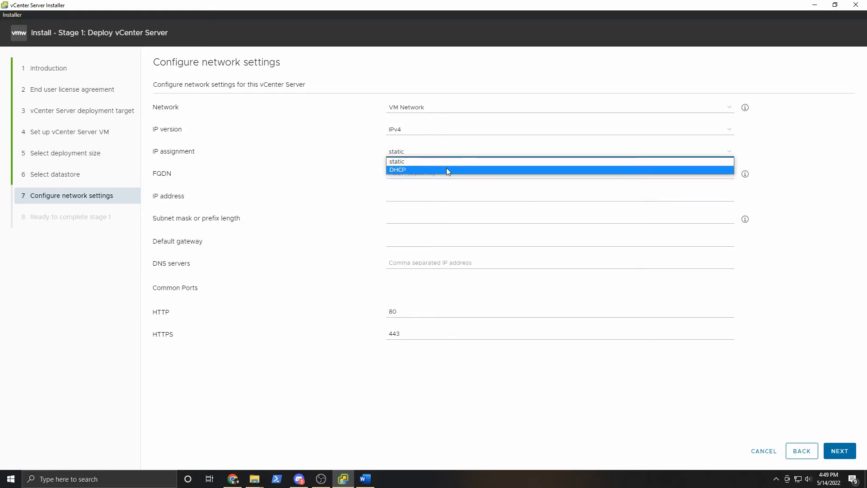
{"action": "left_click", "coordinate": [449, 169]}
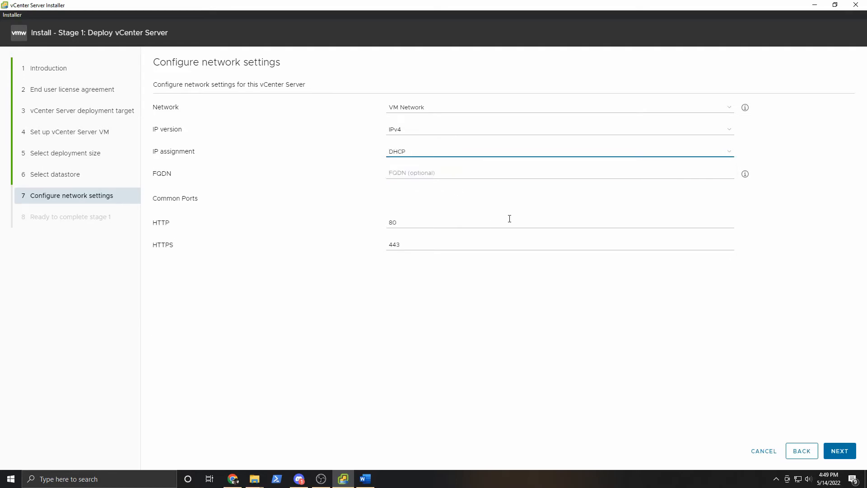
{"action": "left_click", "coordinate": [839, 451]}
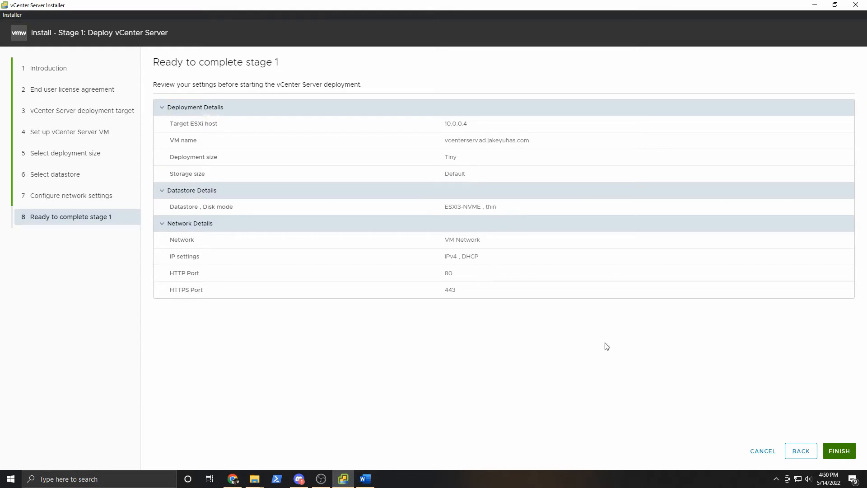
Finish stage 1 to deploy the appliance, then continue to stage 2.
{"action": "left_click", "coordinate": [839, 450]}
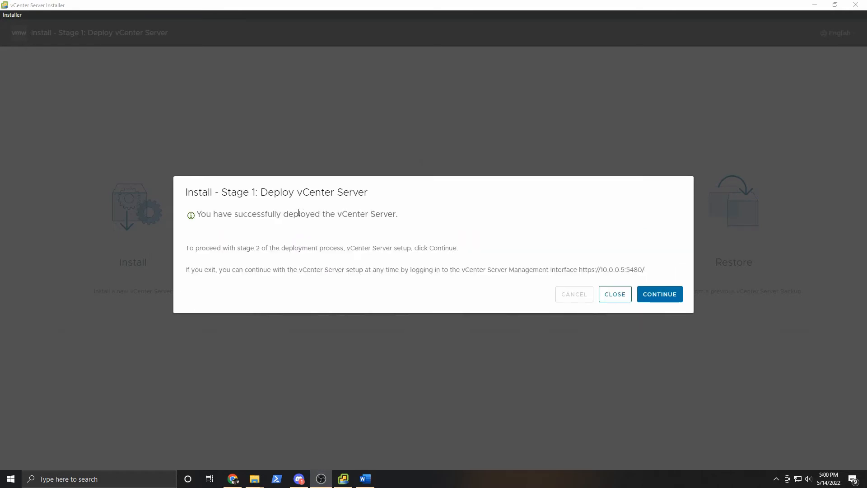
{"action": "left_click", "coordinate": [659, 294]}
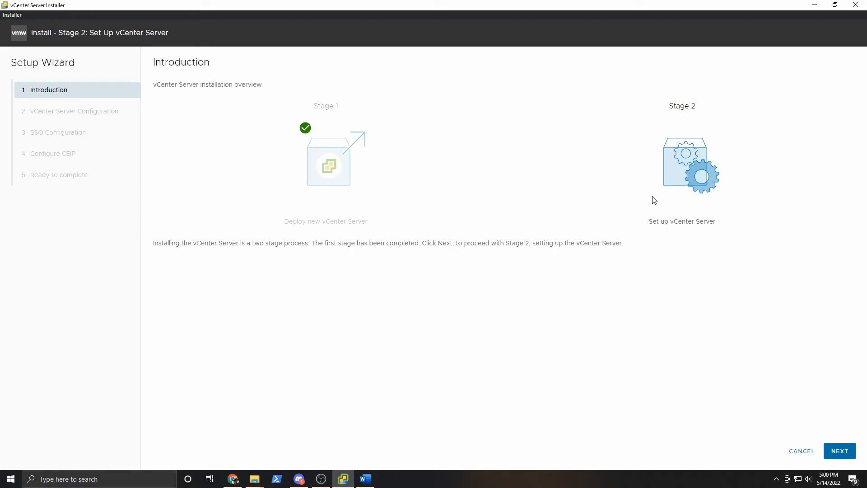
Set time synchronization to the ESXi host, leave SSH disabled, and continue.
{"action": "left_click", "coordinate": [840, 451]}
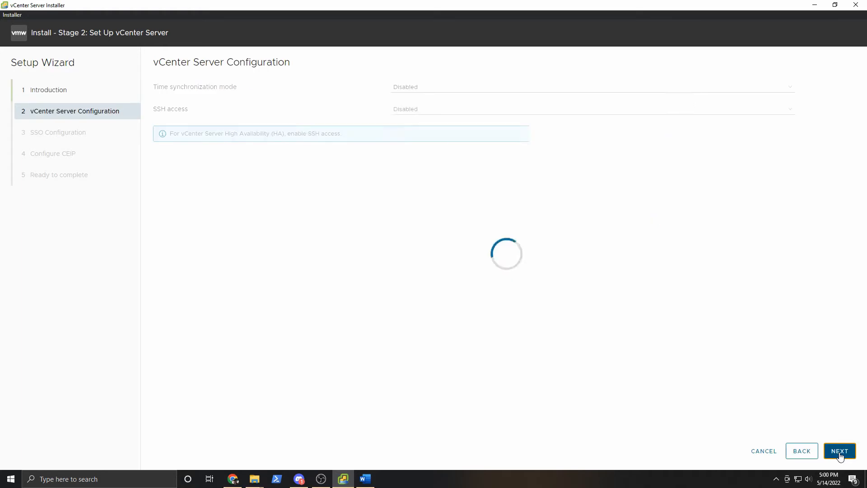
{"action": "left_click", "coordinate": [435, 90]}
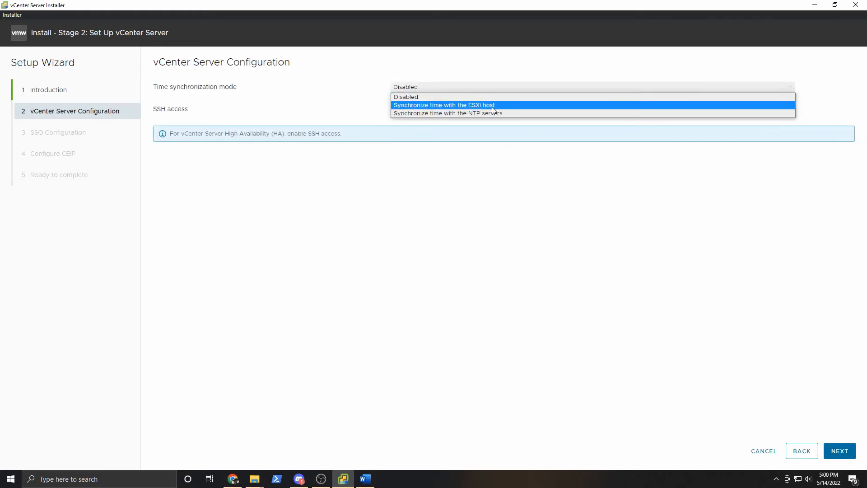
{"action": "key", "text": "alt+Tab"}
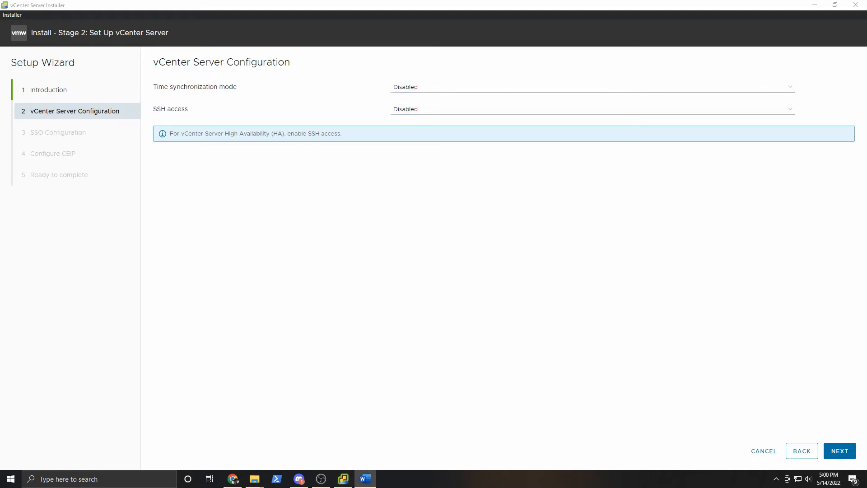
{"action": "left_click", "coordinate": [490, 89]}
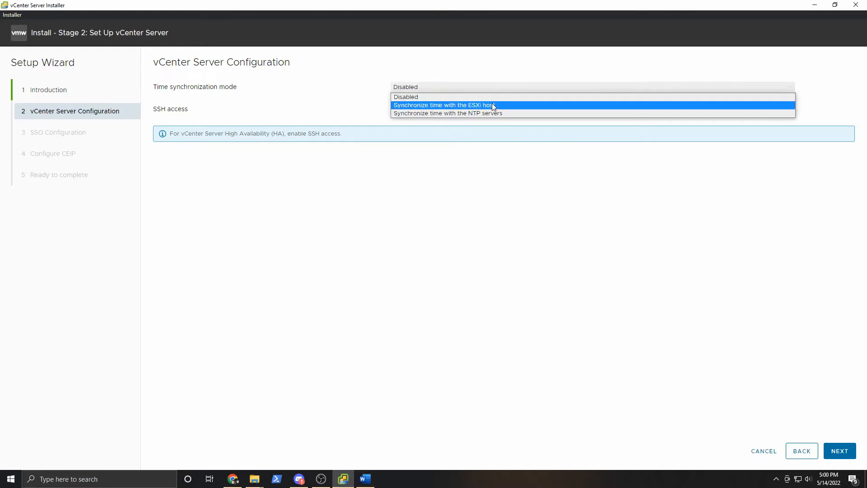
{"action": "left_click", "coordinate": [492, 103]}
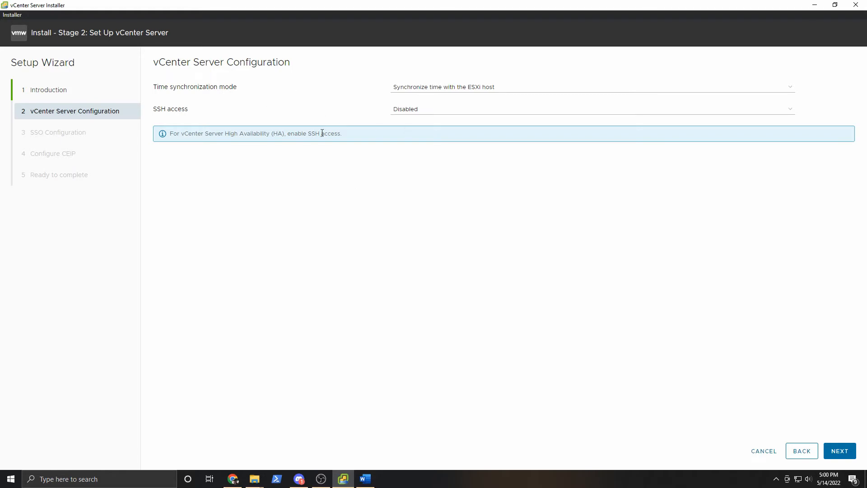
{"action": "left_click", "coordinate": [837, 451]}
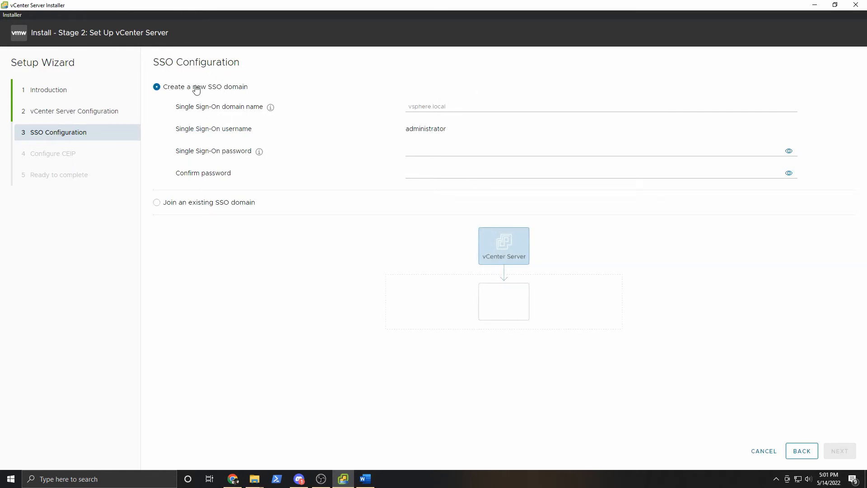
Enter the owner's sso. subdomain as the new SSO domain name.
{"action": "left_click", "coordinate": [521, 109]}
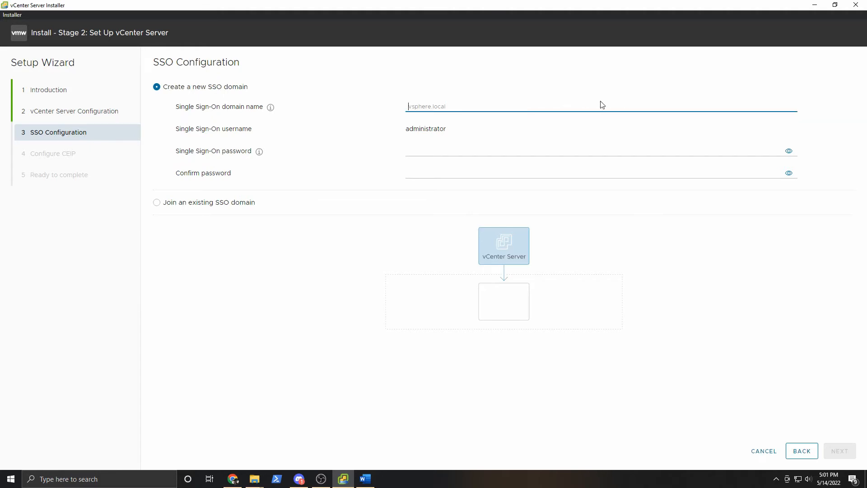
{"action": "type", "text": "ss"}
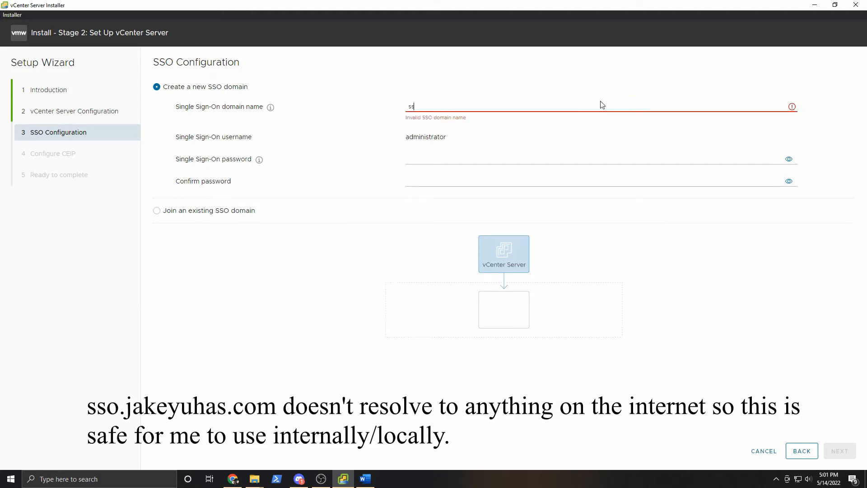
{"action": "type", "text": "o.jakeyuhas.com"}
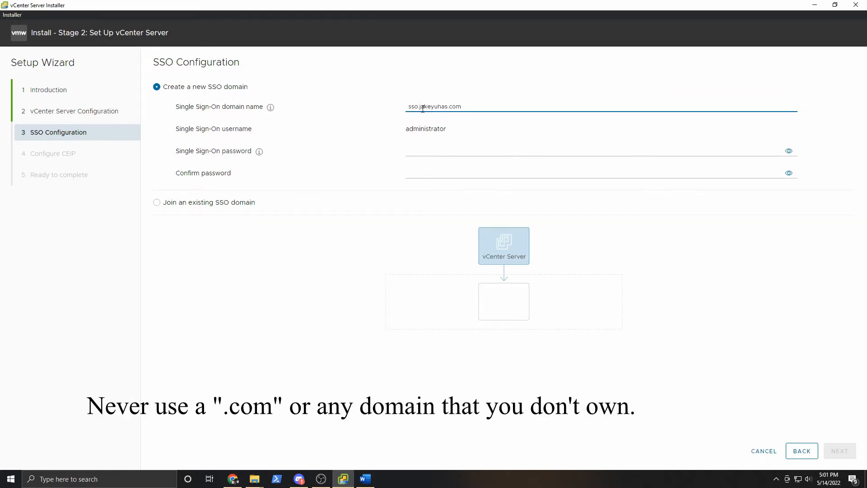
{"action": "left_click_drag", "start_coordinate": [422, 107], "coordinate": [501, 103]}
{"action": "left_click", "coordinate": [469, 111]}
{"action": "left_click_drag", "start_coordinate": [418, 107], "coordinate": [387, 110]}
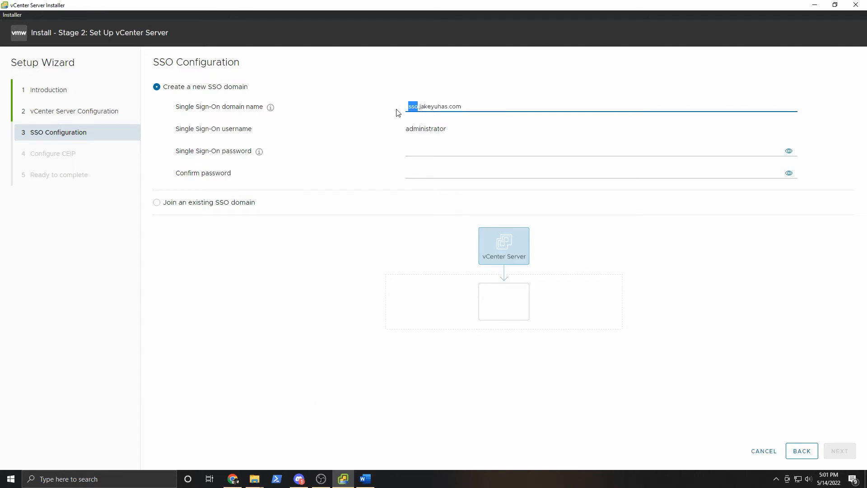
{"action": "left_click", "coordinate": [466, 133]}
{"action": "left_click_drag", "start_coordinate": [389, 129], "coordinate": [486, 131]}
{"action": "left_click", "coordinate": [485, 131]}
Enter and confirm the SSO administrator password, then continue.
{"action": "left_click", "coordinate": [435, 150]}
{"action": "type", "text": "V••••••••"}
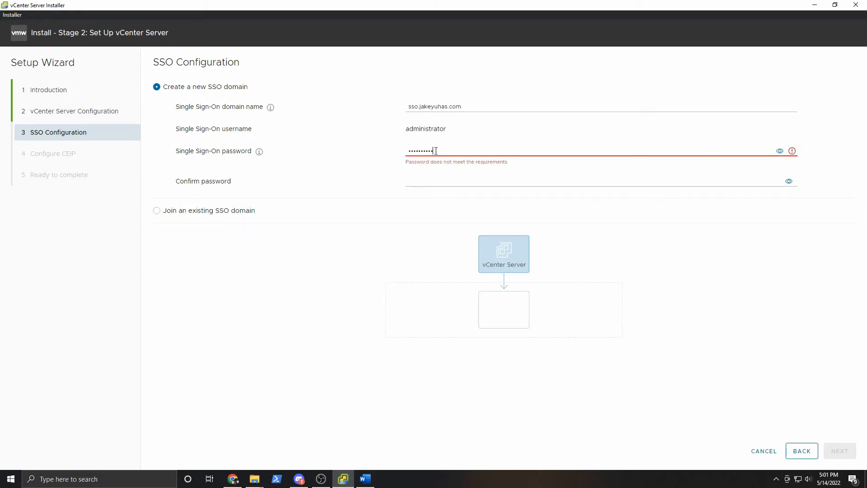
{"action": "type", "text": "••"}
{"action": "key", "text": "Tab"}
{"action": "key", "text": "Tab"}
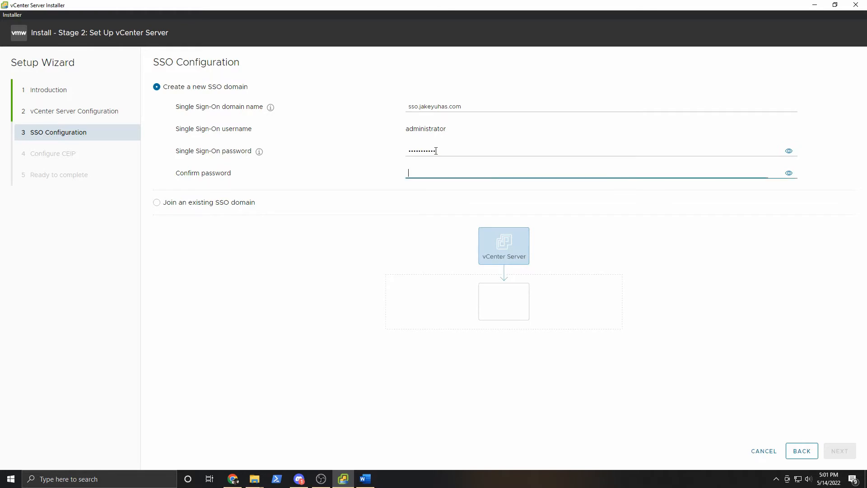
{"action": "type", "text": "•••••••••••"}
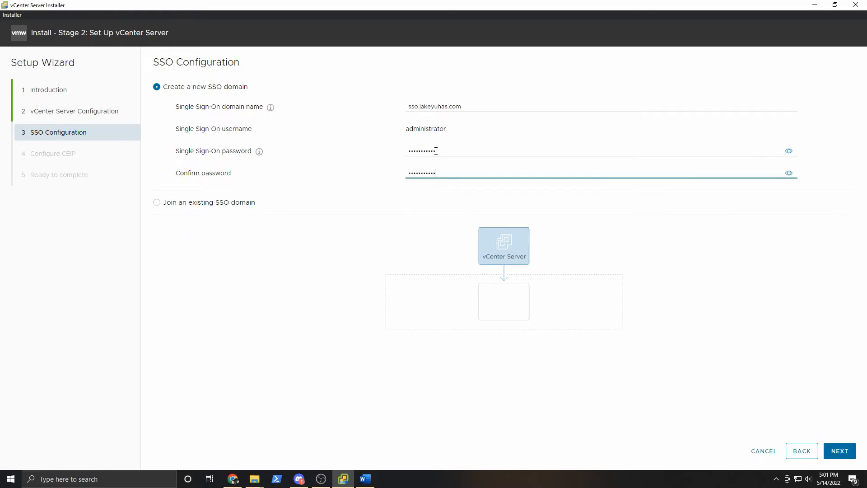
{"action": "left_click", "coordinate": [850, 451]}
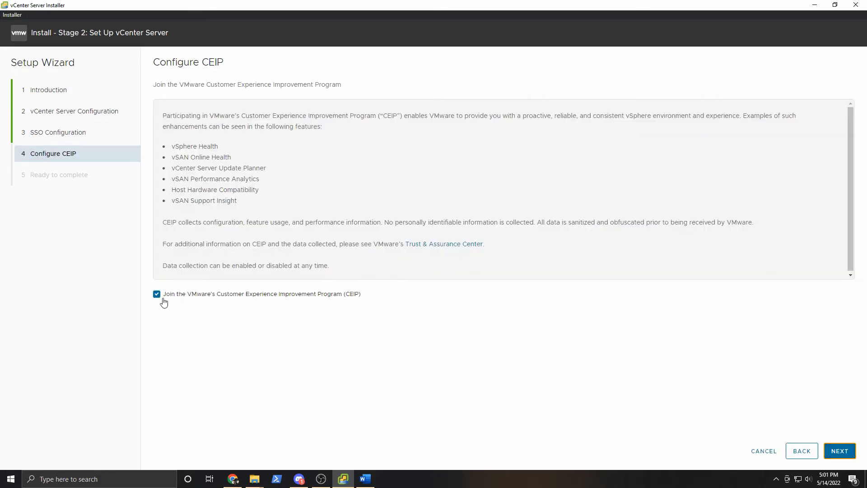
Decline CEIP, review the settings, acknowledge the warning and finish stage 2 setup.
{"action": "left_click", "coordinate": [157, 294]}
{"action": "left_click", "coordinate": [838, 451]}
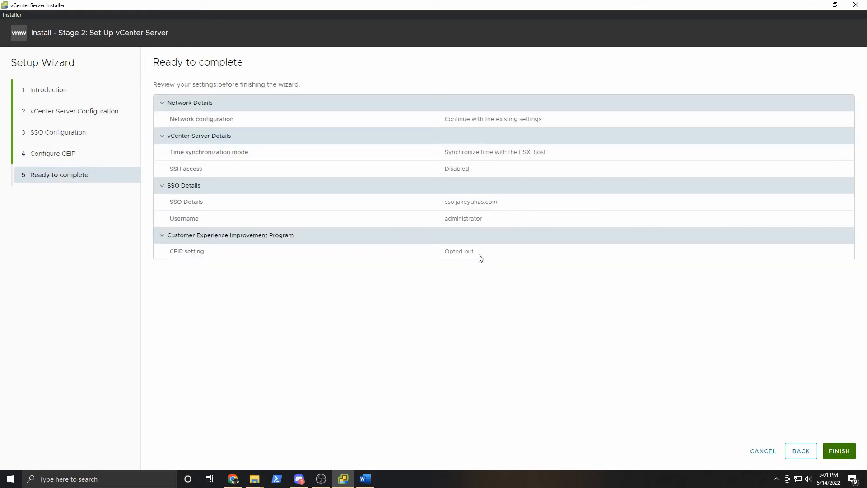
{"action": "left_click", "coordinate": [845, 451]}
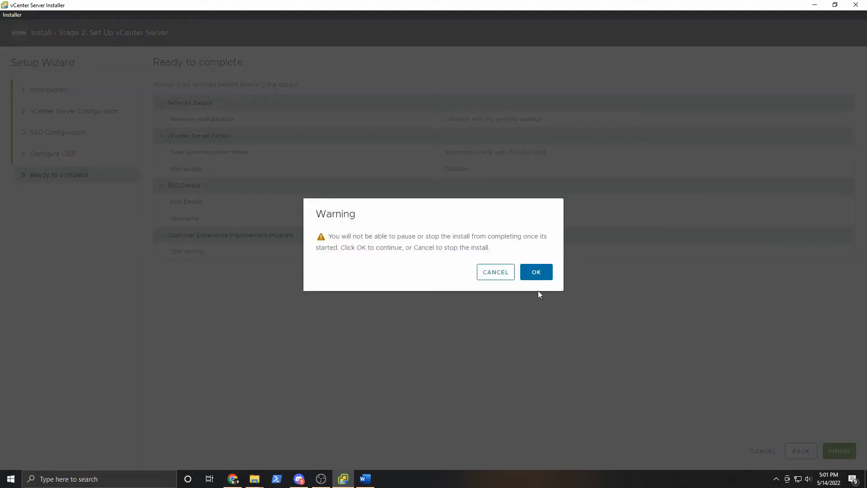
{"action": "left_click", "coordinate": [534, 272]}
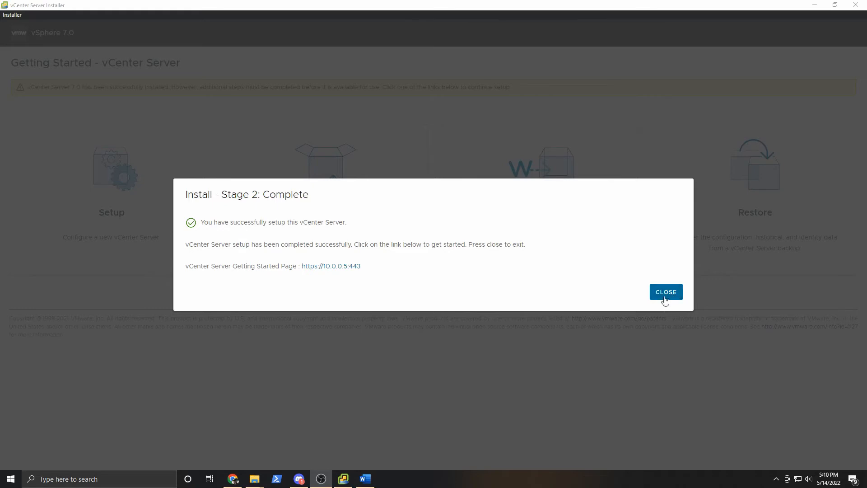
{"action": "left_click", "coordinate": [345, 267]}
Open the 10.0.0.5 Getting Started page past the certificate warning and launch the vSphere Client.
{"action": "left_click_drag", "start_coordinate": [378, 271], "coordinate": [300, 267]}
{"action": "left_click", "coordinate": [300, 267]}
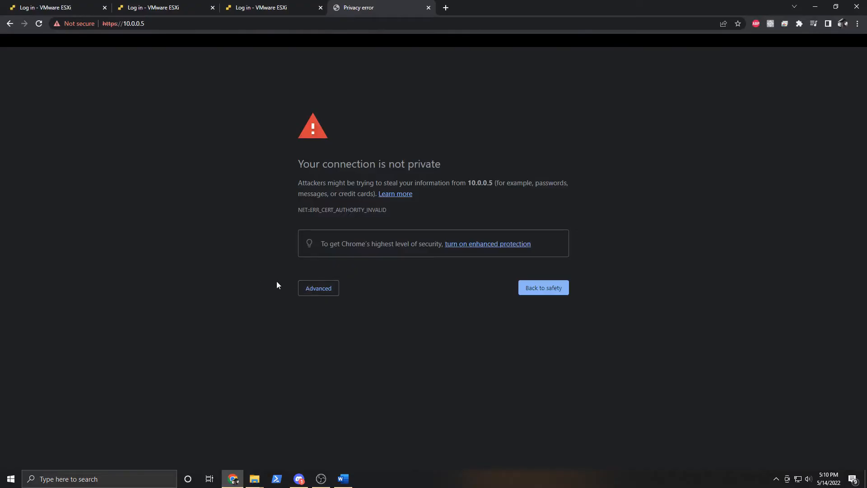
{"action": "left_click", "coordinate": [325, 295]}
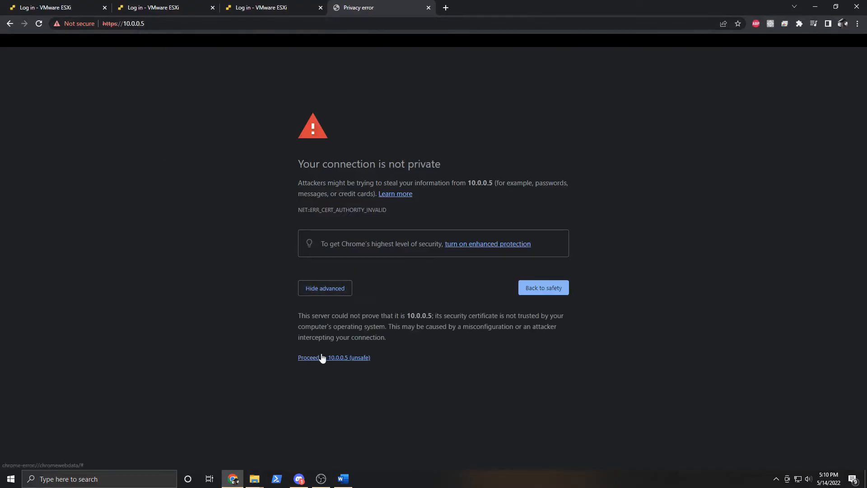
{"action": "left_click", "coordinate": [323, 357]}
{"action": "left_click", "coordinate": [123, 107]}
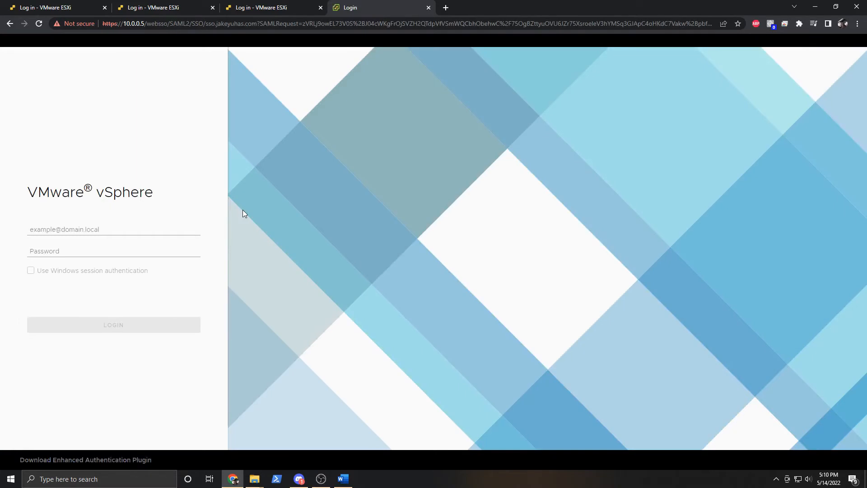
Log in with the saved administrator@ SSO username and the administrator password.
{"action": "left_click", "coordinate": [155, 6]}
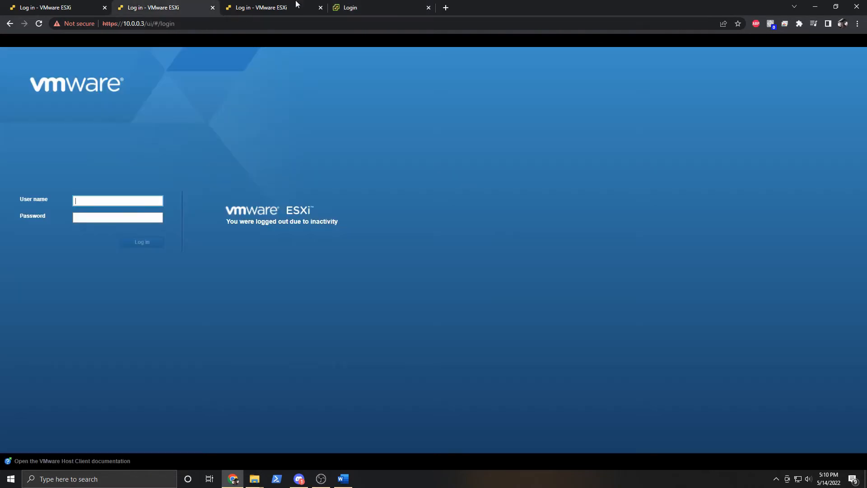
{"action": "left_click", "coordinate": [382, 5]}
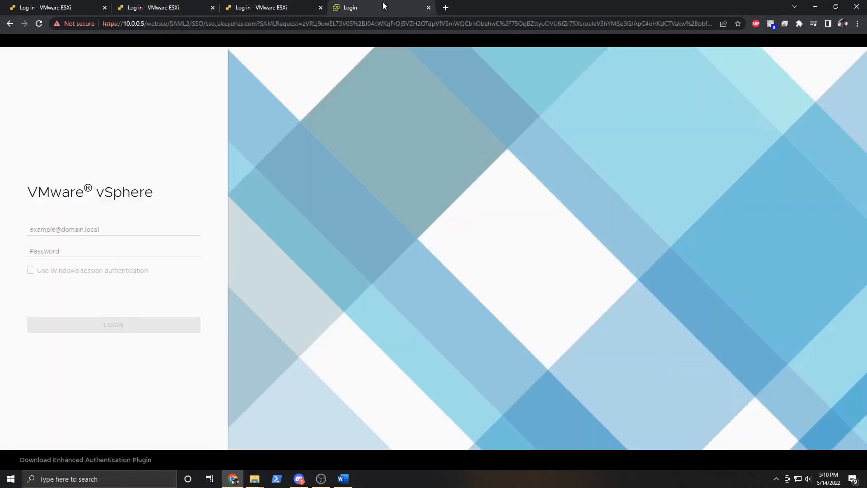
{"action": "left_click", "coordinate": [107, 231]}
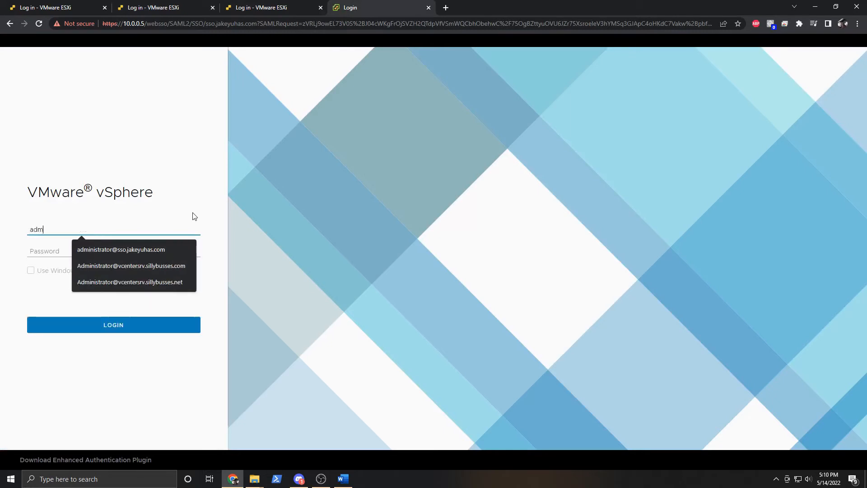
{"action": "left_click", "coordinate": [126, 250]}
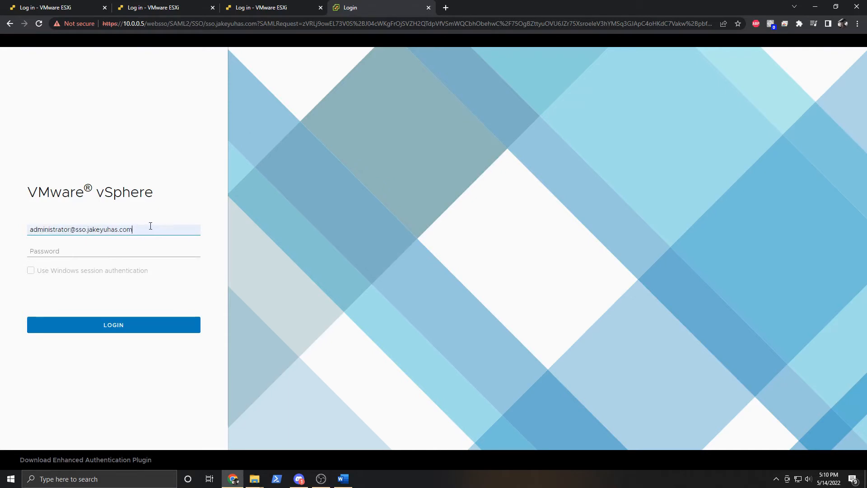
{"action": "left_click", "coordinate": [122, 247]}
{"action": "type", "text": "•••••••••"}
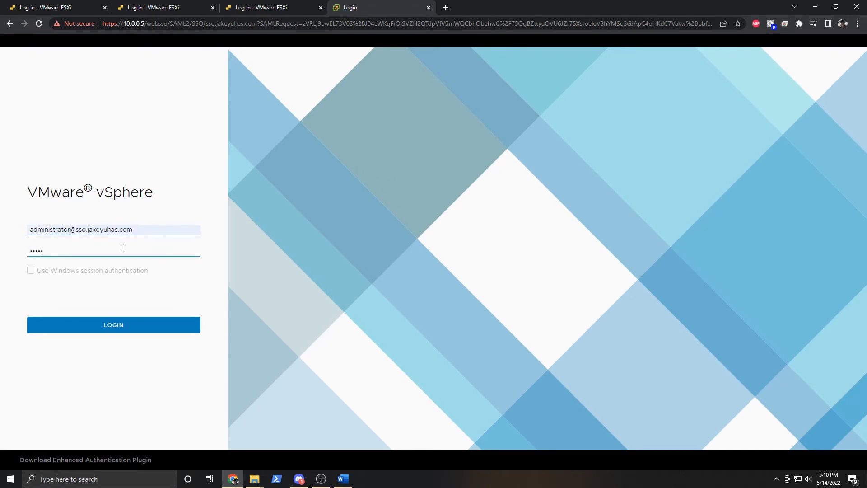
{"action": "left_click", "coordinate": [145, 330]}
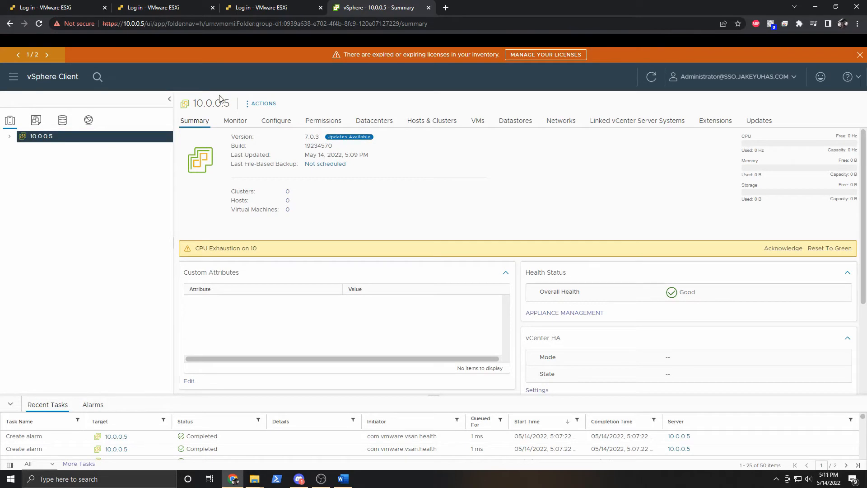
Switch to the dark theme, close the license and update banners, and reset the CPU Exhaustion alarm.
{"action": "left_click", "coordinate": [789, 78]}
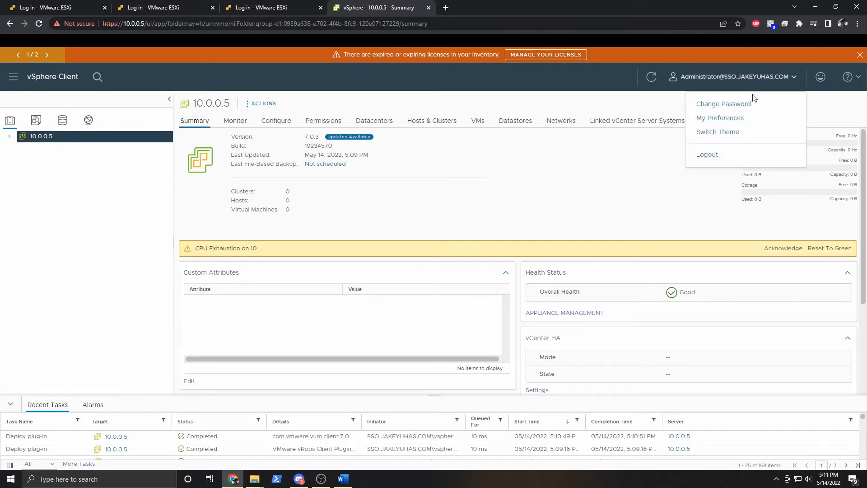
{"action": "left_click", "coordinate": [728, 133]}
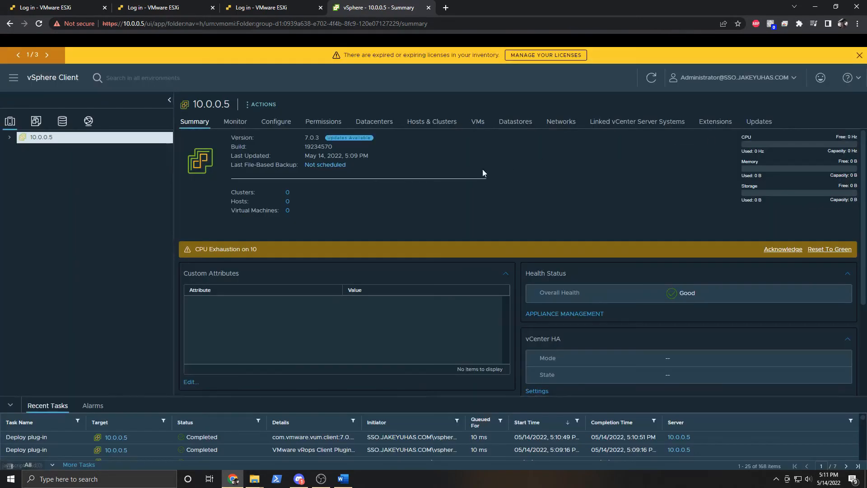
{"action": "left_click", "coordinate": [859, 55]}
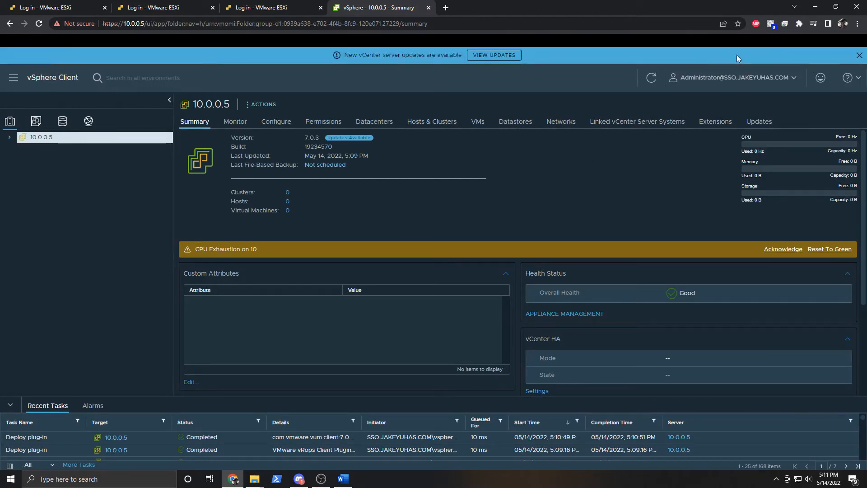
{"action": "left_click", "coordinate": [859, 56]}
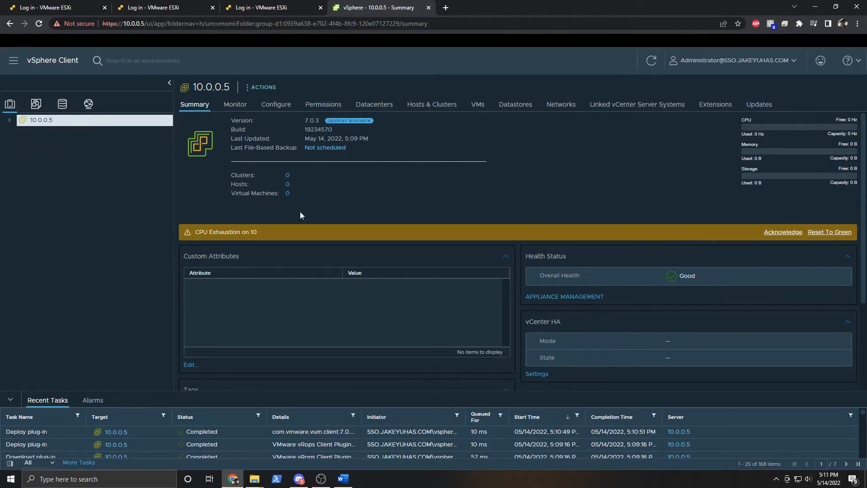
{"action": "left_click", "coordinate": [829, 232]}
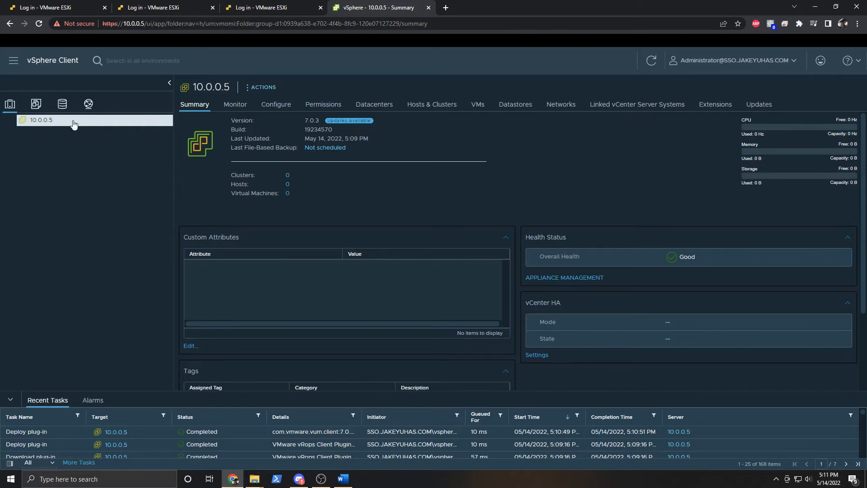
Create a new datacenter named Homelabbity under vCenter 10.0.0.5.
{"action": "right_click", "coordinate": [68, 126]}
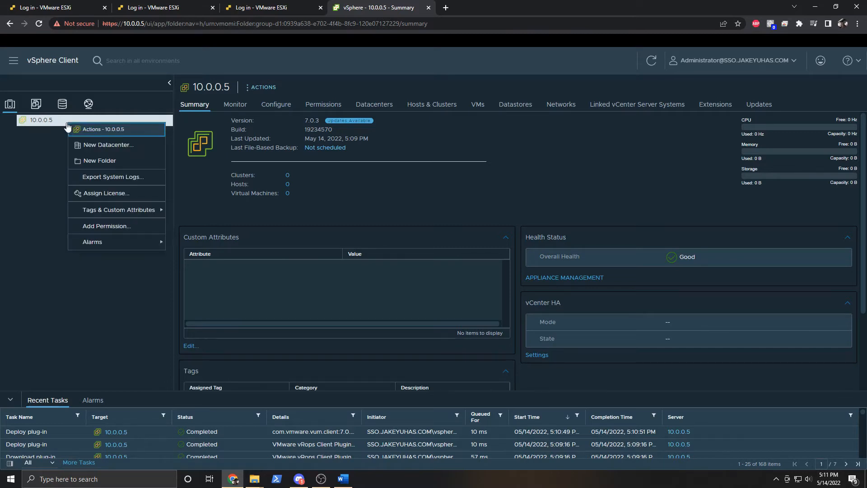
{"action": "left_click", "coordinate": [28, 138]}
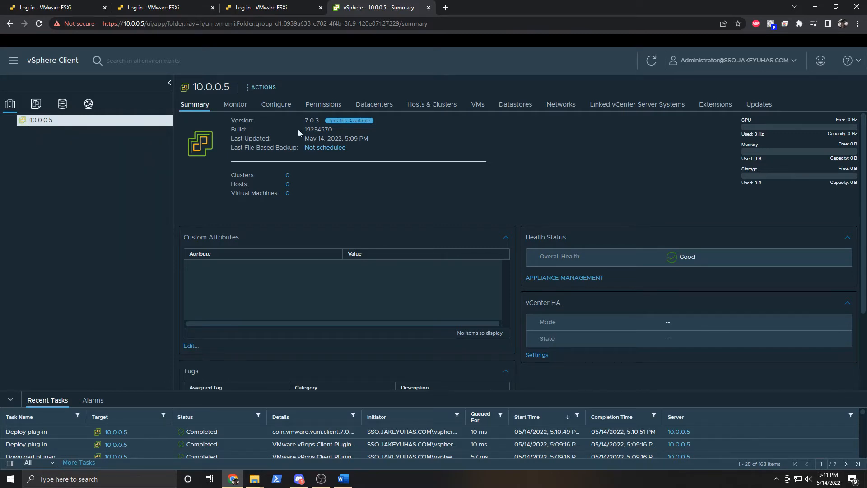
{"action": "right_click", "coordinate": [42, 120]}
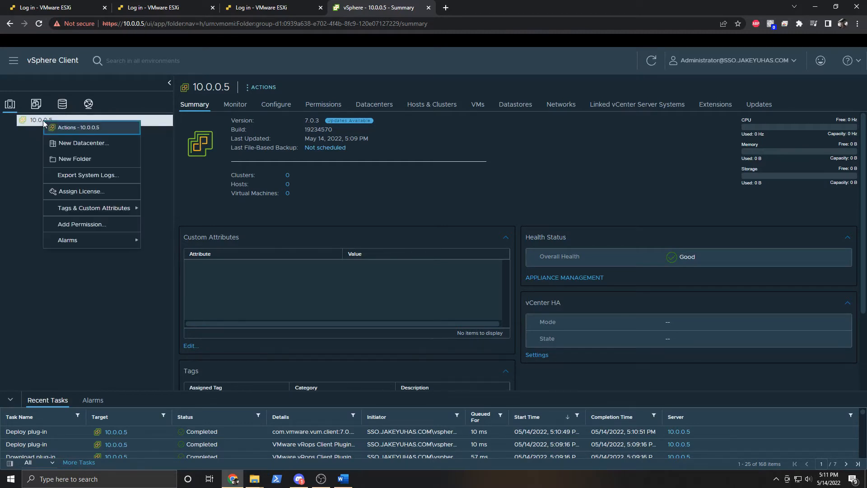
{"action": "left_click", "coordinate": [83, 143]}
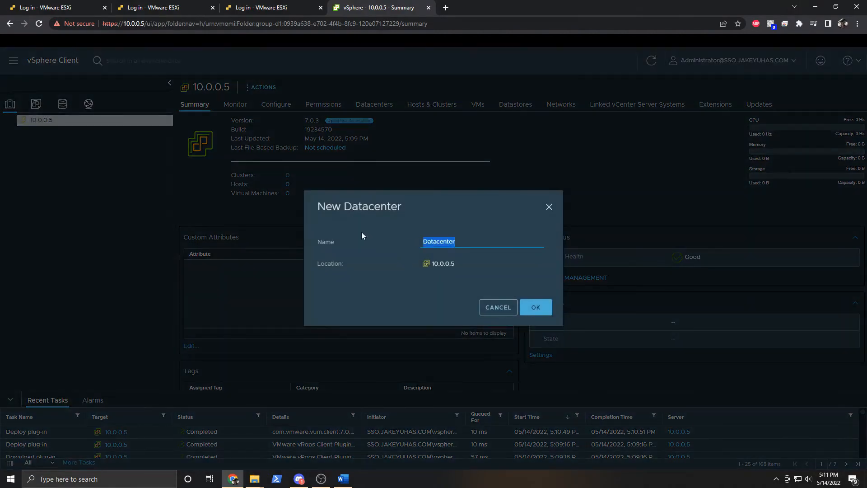
{"action": "type", "text": "Homelab"}
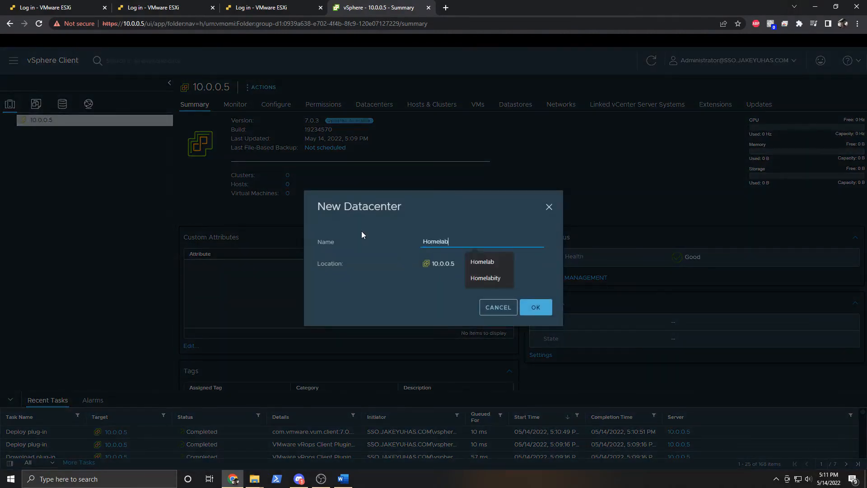
{"action": "type", "text": "bity"}
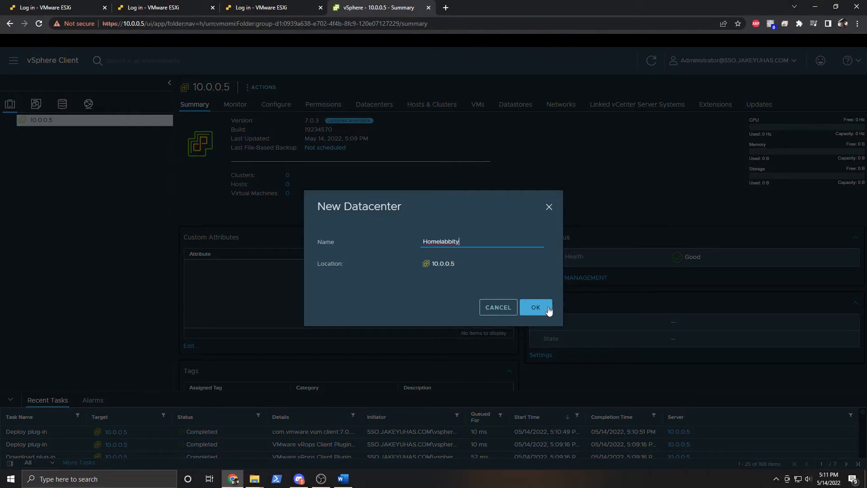
{"action": "left_click", "coordinate": [550, 307]}
Start the Add Host wizard on the Homelabbity datacenter.
{"action": "left_click", "coordinate": [53, 140]}
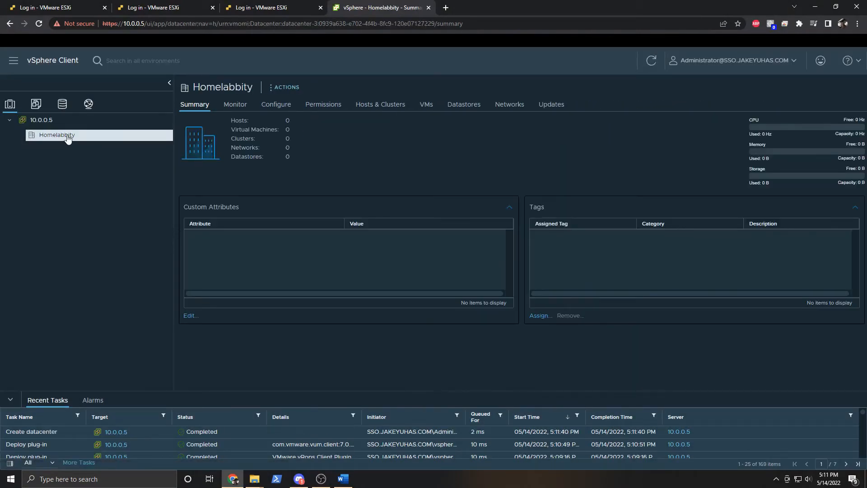
{"action": "right_click", "coordinate": [68, 138]}
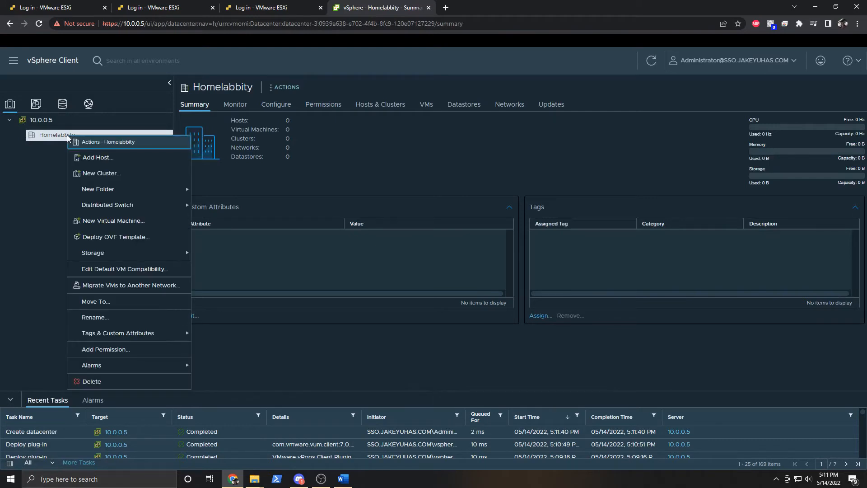
{"action": "left_click", "coordinate": [121, 158]}
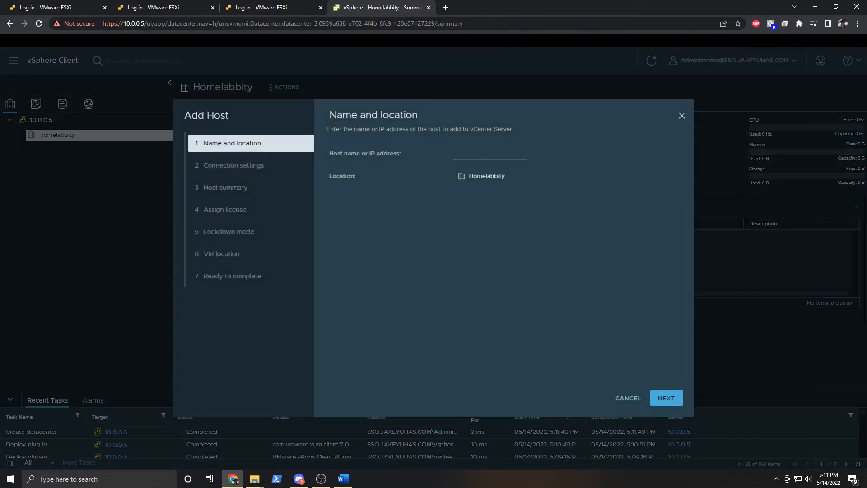
Enter host 10.0.0.2 with the root login and password, and accept its certificate.
{"action": "left_click", "coordinate": [481, 154]}
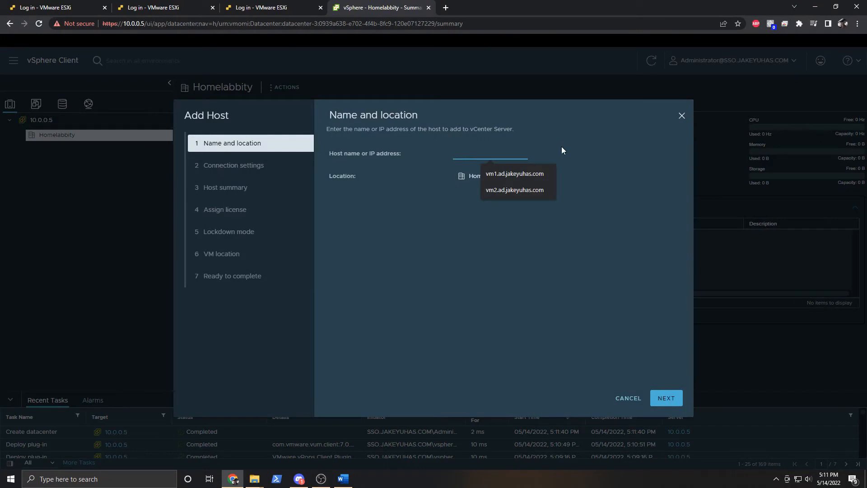
{"action": "type", "text": "10"}
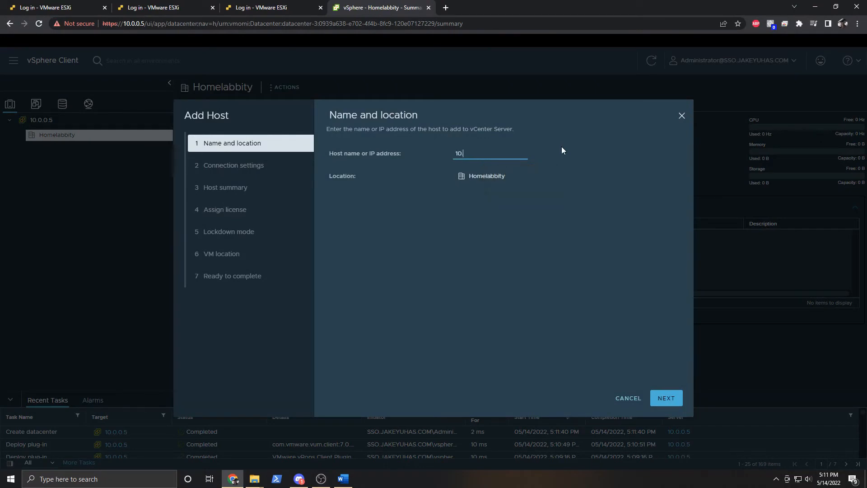
{"action": "type", "text": ".0.0.2"}
{"action": "left_click", "coordinate": [670, 399]}
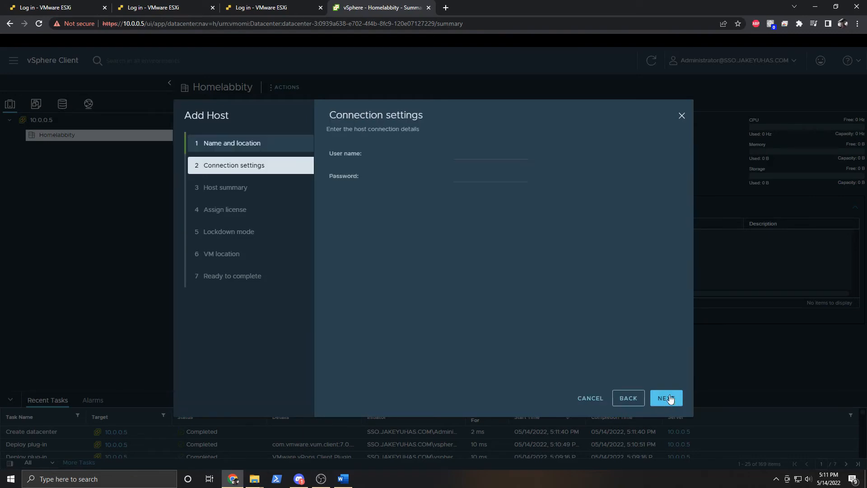
{"action": "left_click", "coordinate": [500, 156]}
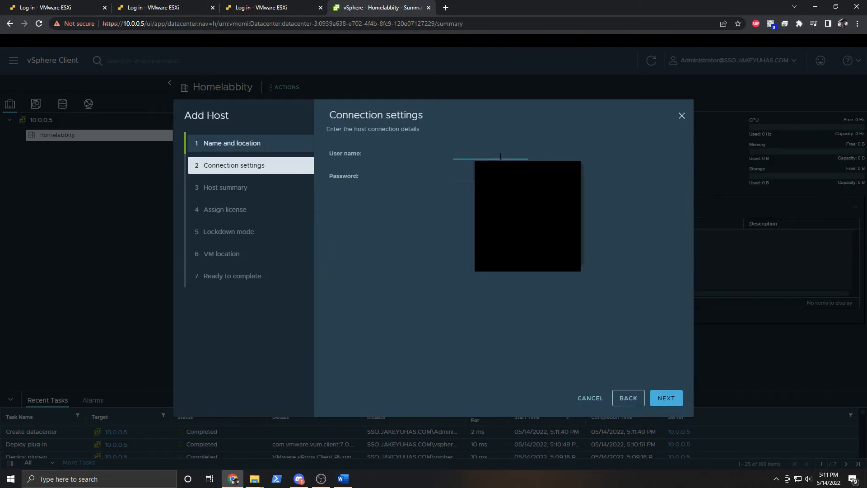
{"action": "type", "text": "root"}
{"action": "key", "text": "Tab"}
{"action": "type", "text": "••••••••"}
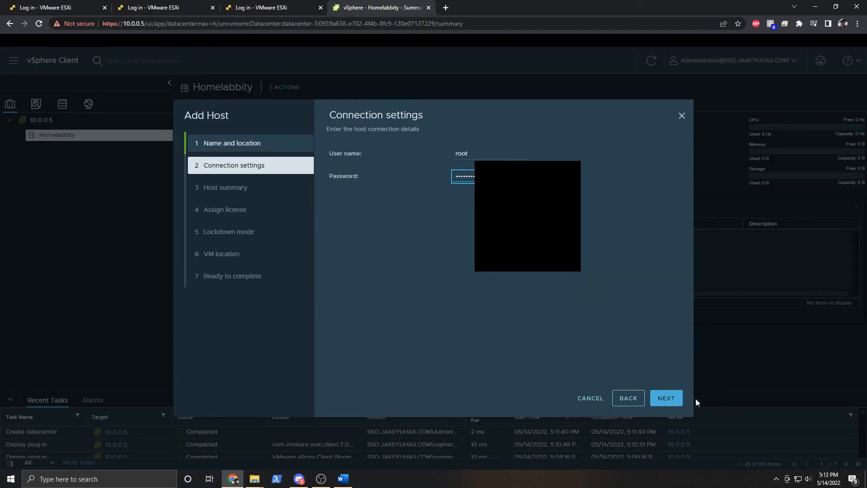
{"action": "left_click", "coordinate": [670, 399]}
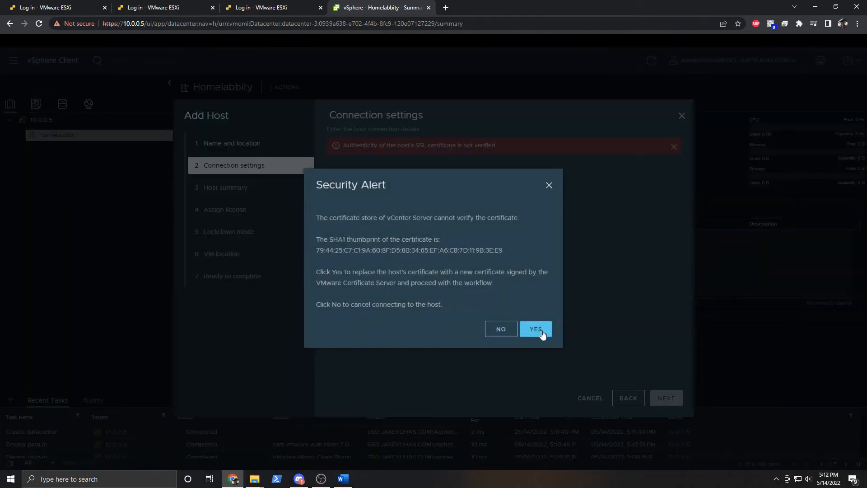
{"action": "left_click", "coordinate": [542, 334]}
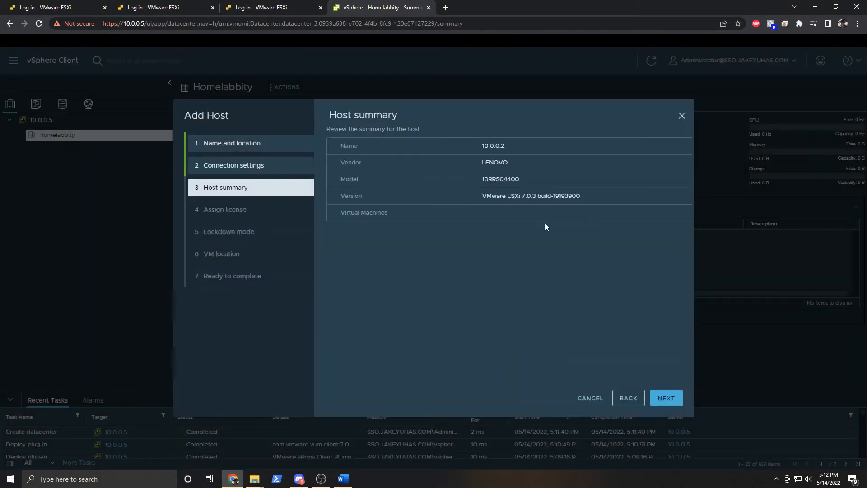
Keep the Evaluation License, leave lockdown mode disabled, keep Homelabbity as VM location, and finish.
{"action": "left_click", "coordinate": [665, 400]}
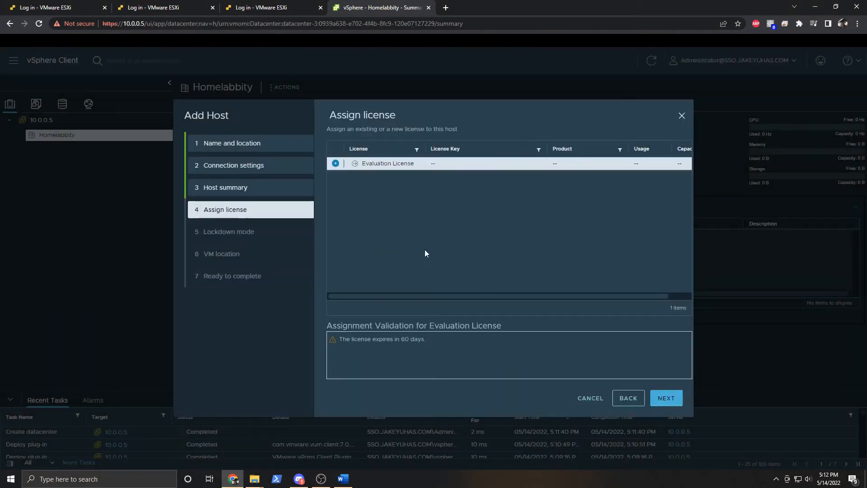
{"action": "left_click", "coordinate": [666, 399]}
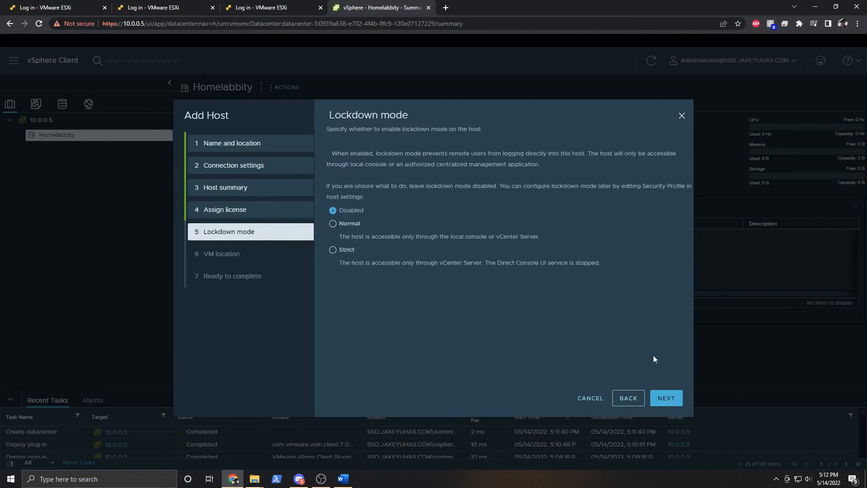
{"action": "left_click", "coordinate": [671, 402]}
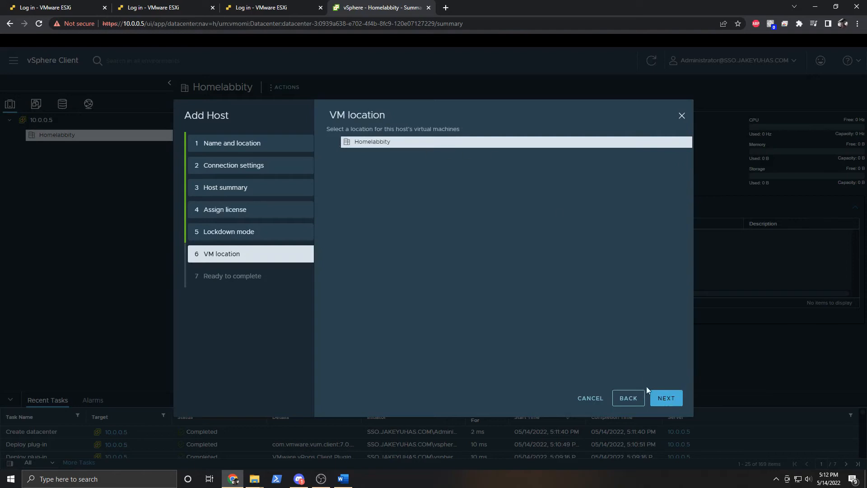
{"action": "left_click", "coordinate": [664, 399]}
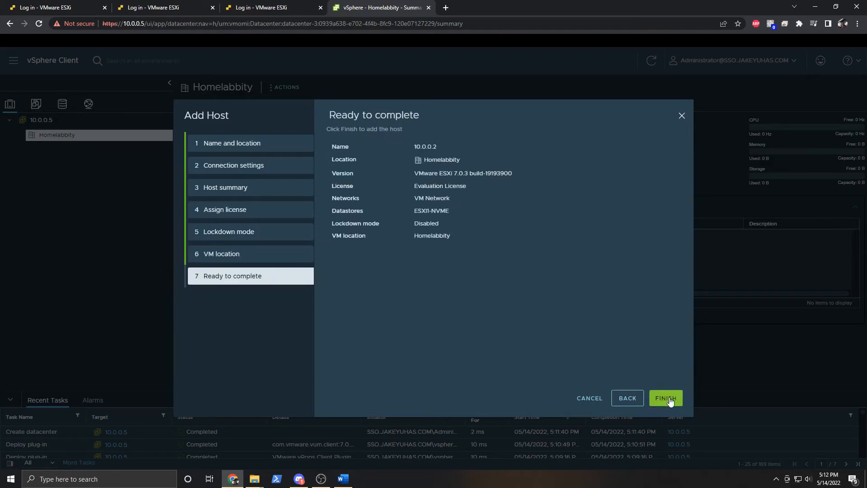
{"action": "left_click", "coordinate": [663, 399]}
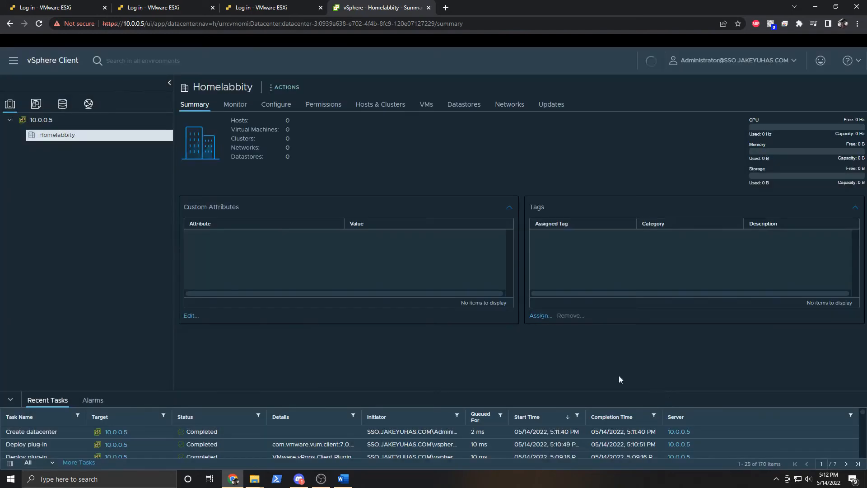
Add host 10.0.0.3 to the Homelabbity datacenter.
{"action": "right_click", "coordinate": [79, 135]}
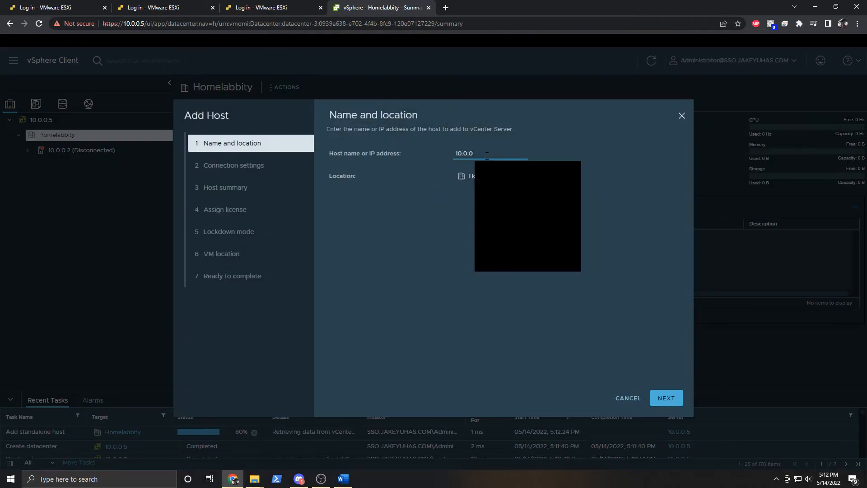
{"action": "left_click", "coordinate": [664, 399]}
{"action": "left_click", "coordinate": [663, 399]}
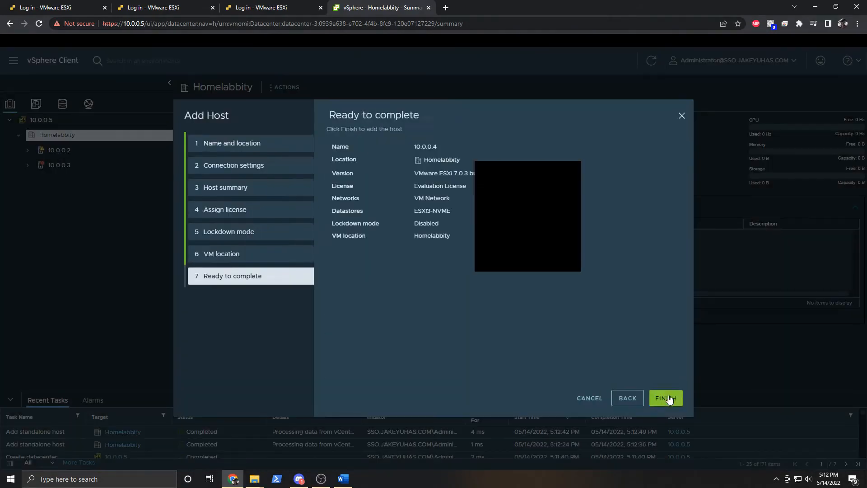
{"action": "left_click", "coordinate": [667, 397]}
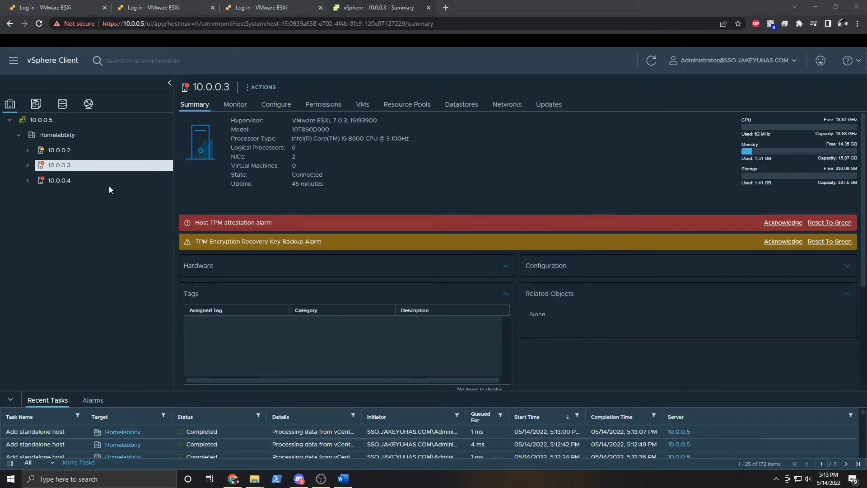
Reset the Host TPM attestation and TPM recovery key backup alarms to green on Homelabbity.
{"action": "left_click", "coordinate": [73, 136]}
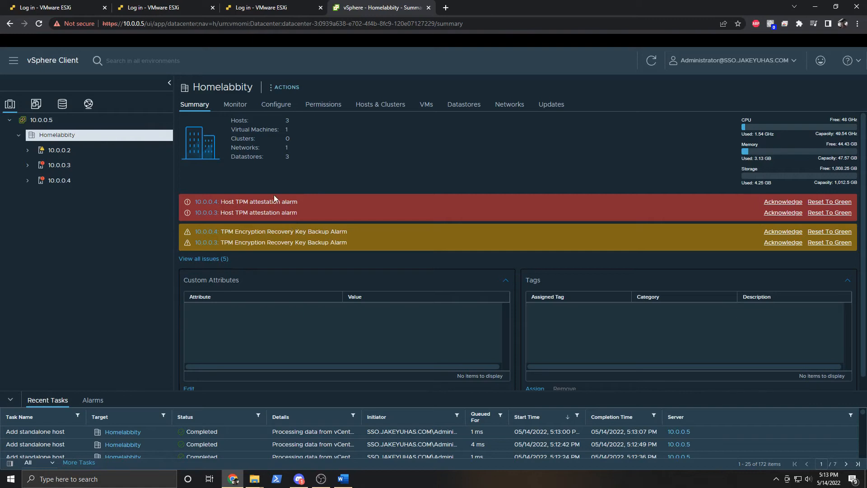
{"action": "left_click", "coordinate": [837, 212]}
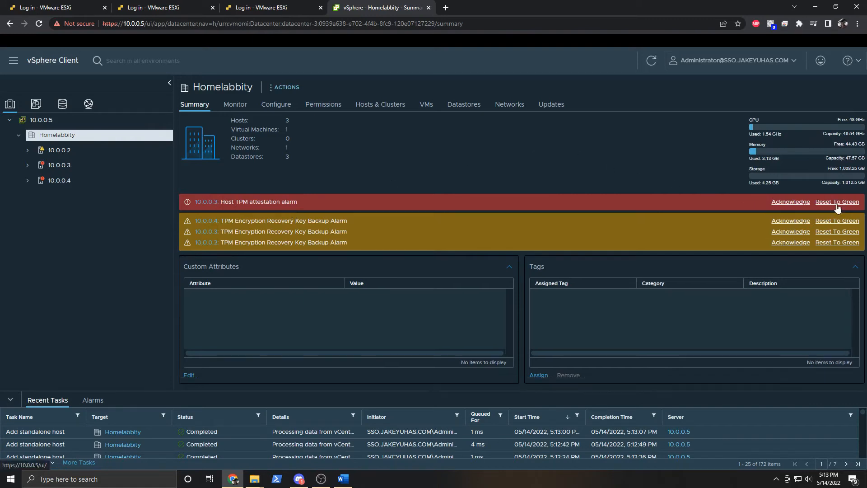
{"action": "left_click", "coordinate": [838, 203]}
{"action": "left_click", "coordinate": [837, 210]}
{"action": "left_click", "coordinate": [837, 209]}
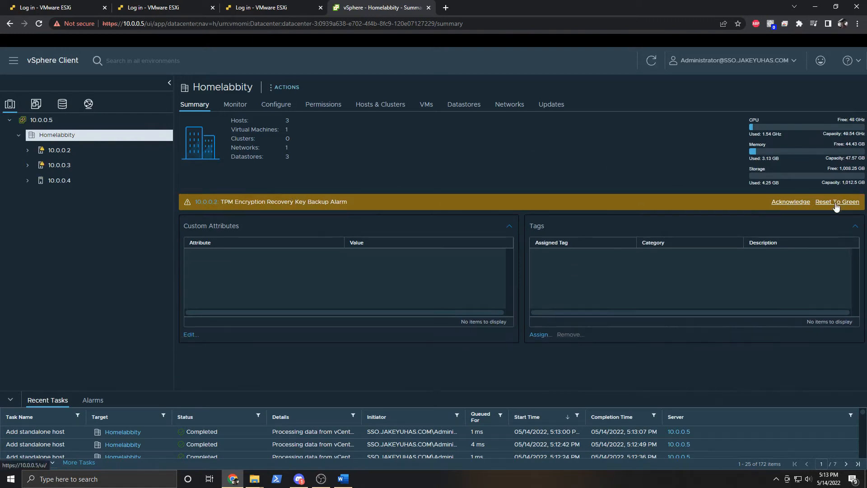
{"action": "left_click", "coordinate": [837, 202]}
Check the summaries of hosts 10.0.0.2, 10.0.0.3 and 10.0.0.4.
{"action": "left_click", "coordinate": [88, 150]}
{"action": "left_click", "coordinate": [86, 165]}
{"action": "left_click", "coordinate": [85, 181]}
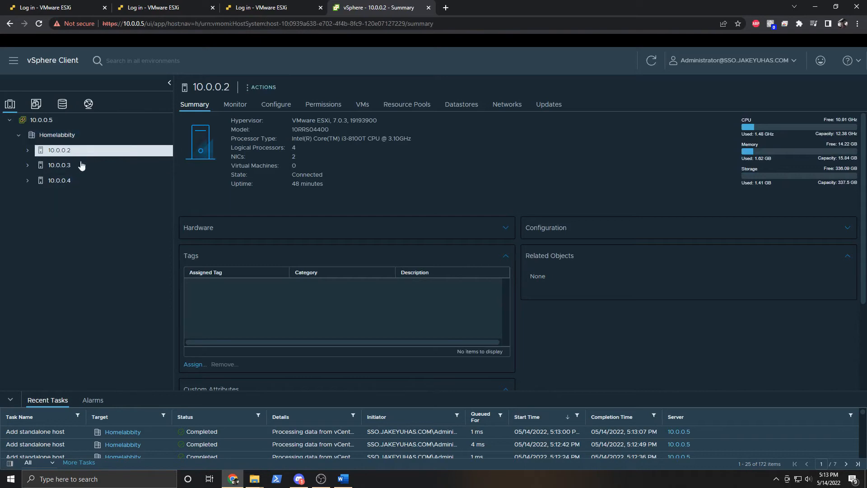
Expand host 10.0.0.4, open the vcenterserv VM and switch its summary to the new view.
{"action": "left_click", "coordinate": [64, 166]}
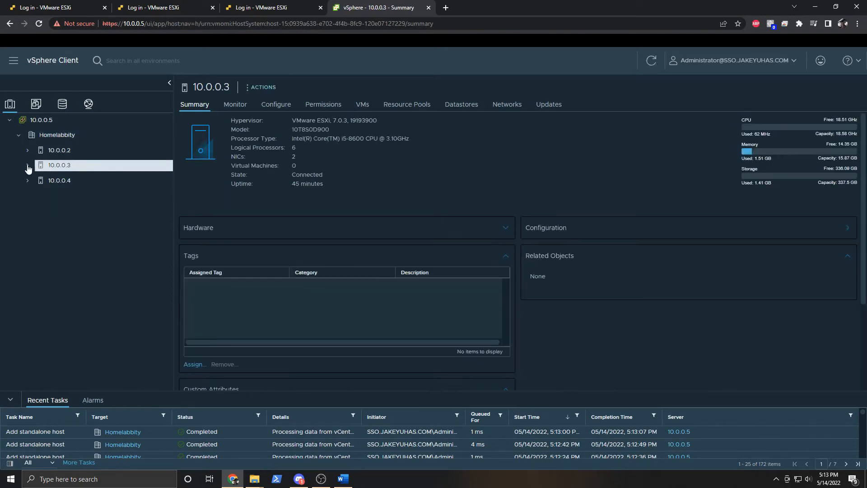
{"action": "left_click", "coordinate": [43, 183]}
{"action": "left_click", "coordinate": [27, 180]}
{"action": "left_click", "coordinate": [107, 196]}
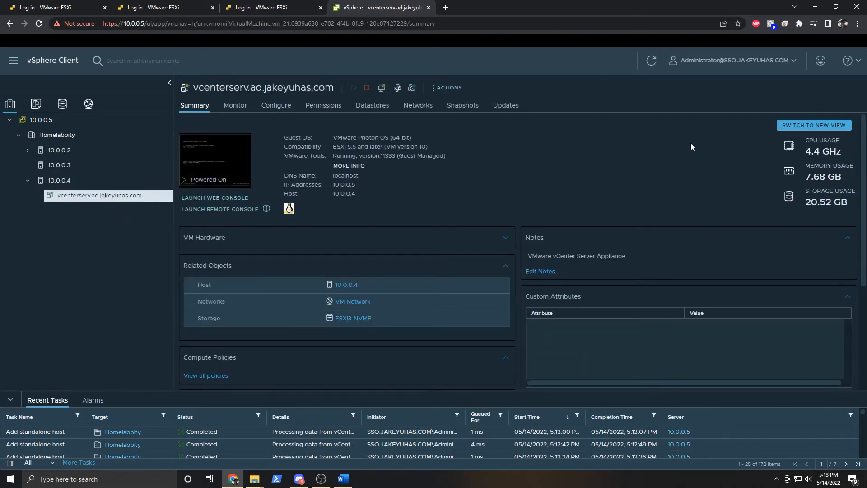
{"action": "left_click", "coordinate": [834, 126]}
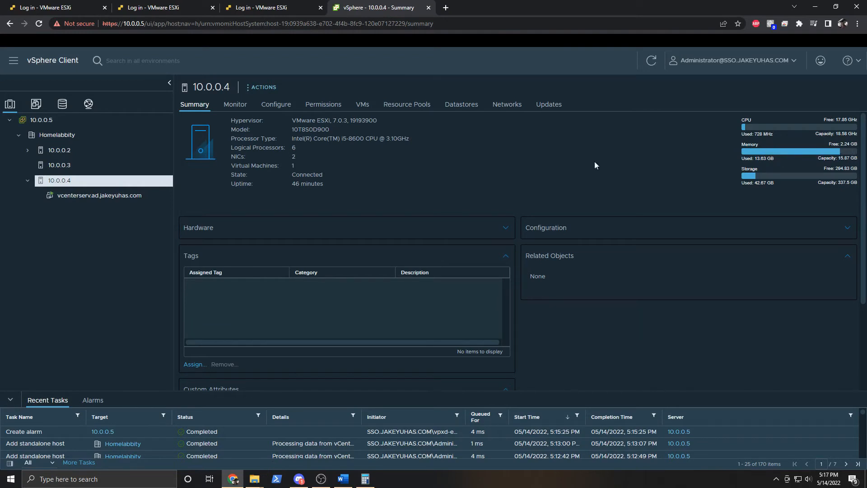
{"action": "left_click", "coordinate": [100, 197]}
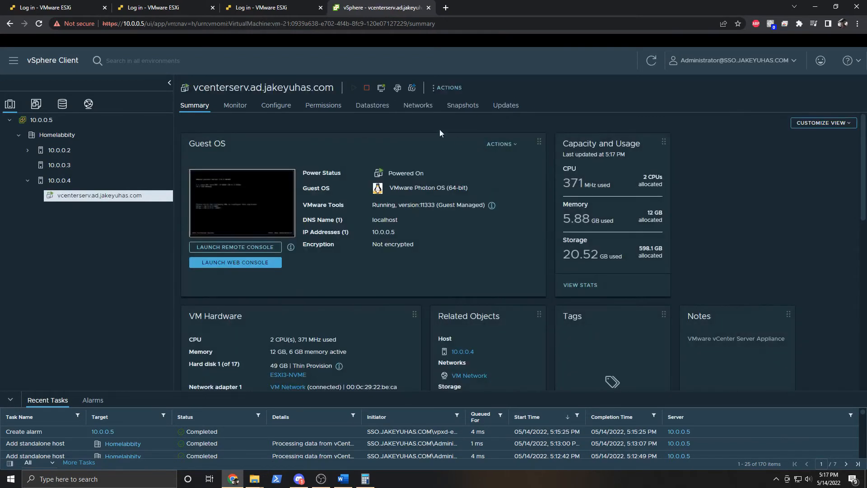
{"action": "left_click", "coordinate": [397, 88]}
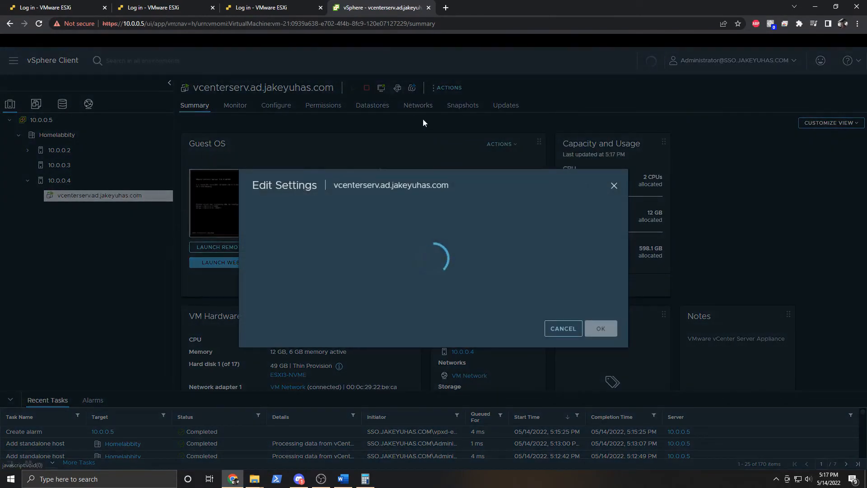
{"action": "left_click", "coordinate": [474, 180]}
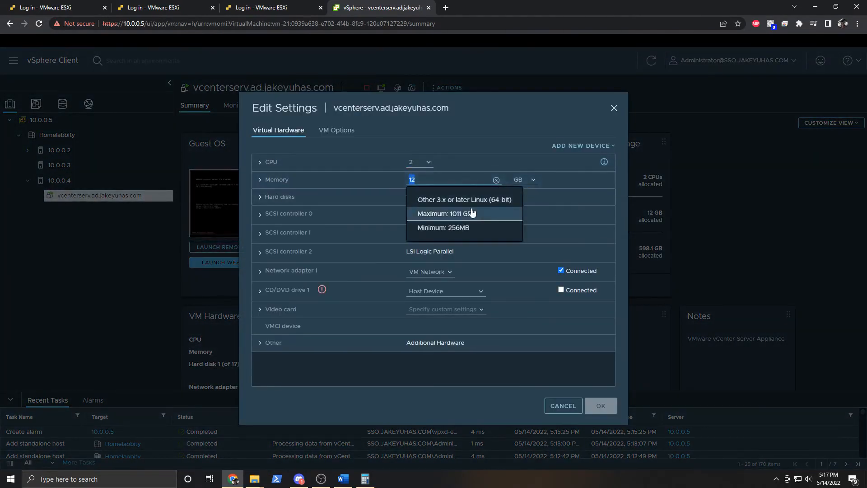
{"action": "left_click_drag", "start_coordinate": [463, 178], "coordinate": [337, 176]}
{"action": "double_click", "coordinate": [427, 161]}
{"action": "type", "text": "6"}
{"action": "left_click", "coordinate": [472, 117]}
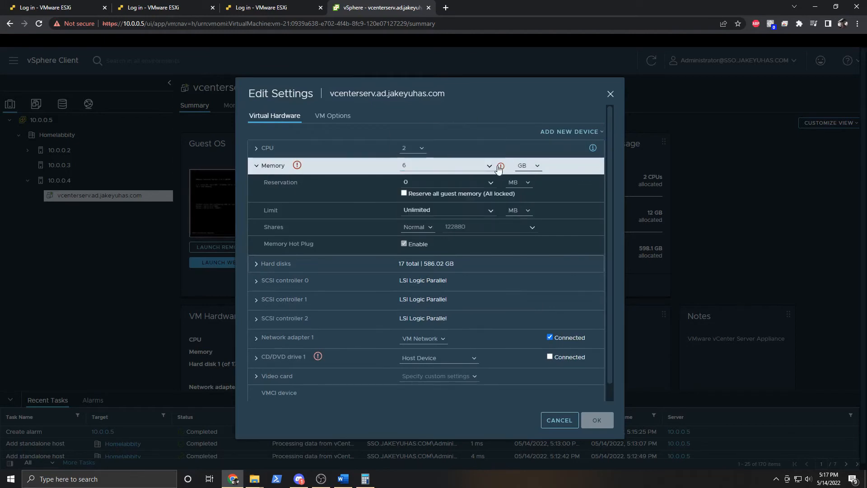
{"action": "mouse_move", "coordinate": [501, 167]}
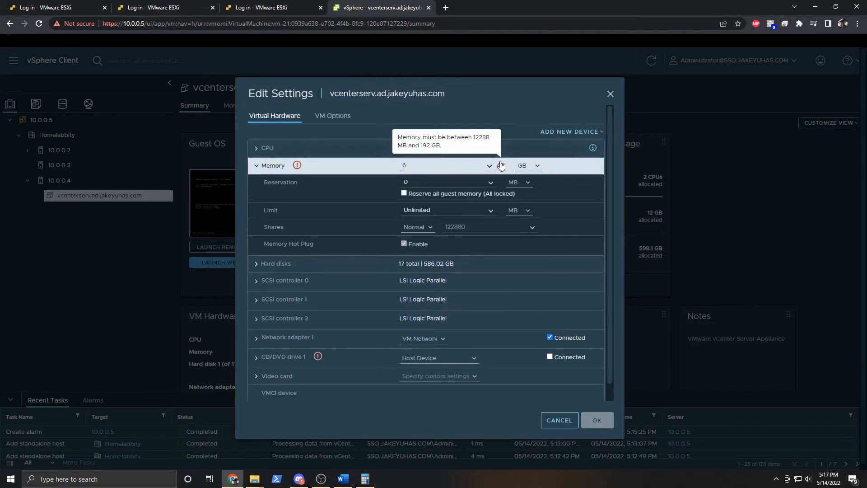
{"action": "left_click", "coordinate": [558, 420]}
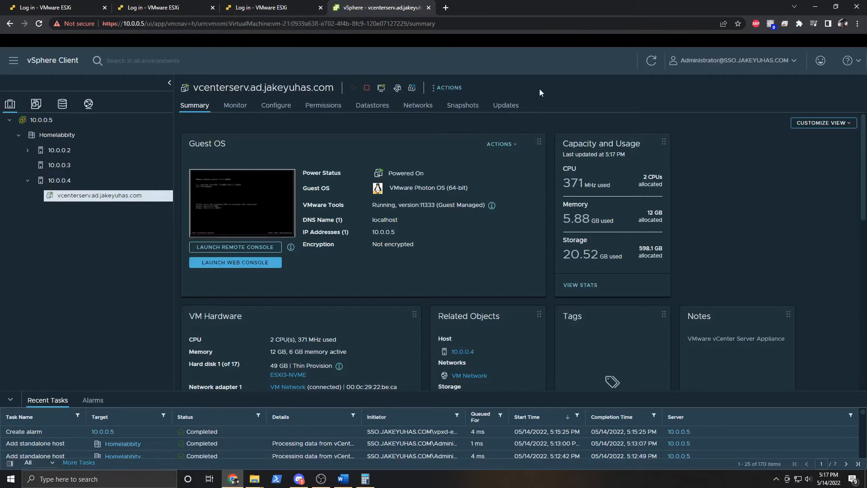
{"action": "left_click", "coordinate": [283, 6]}
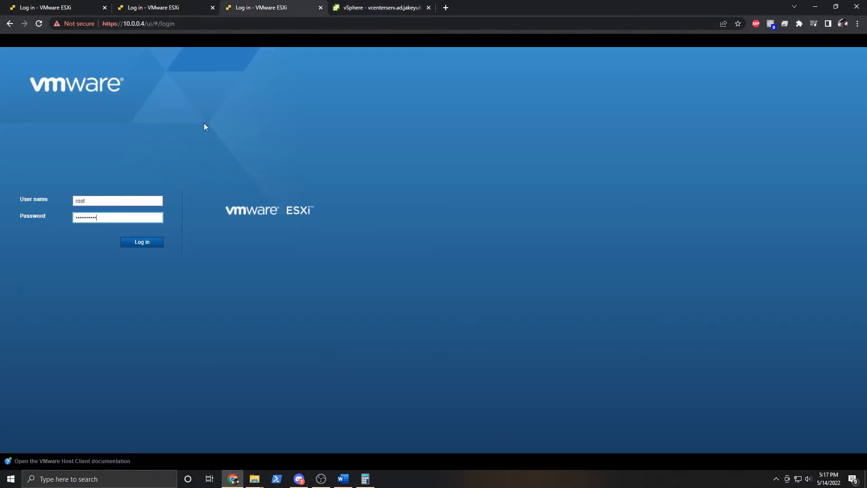
Log in to ESXi host 10.0.0.4, then shut down the vcenterserv guest OS and confirm.
{"action": "left_click", "coordinate": [151, 243]}
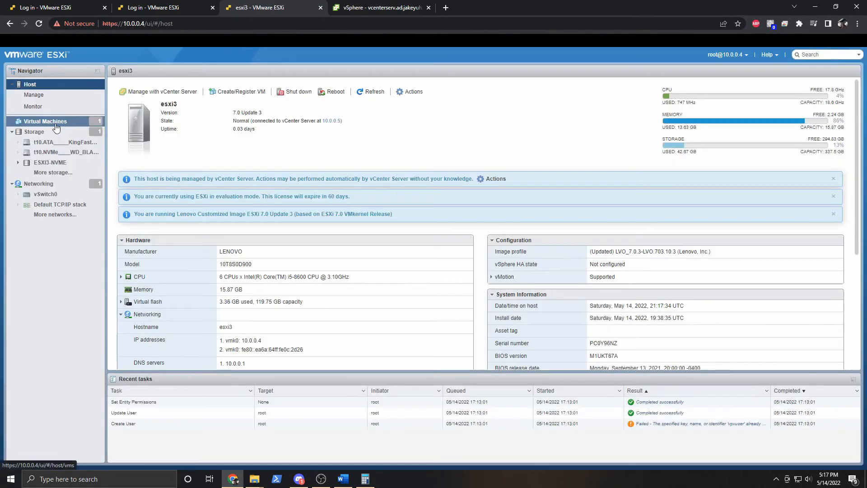
{"action": "left_click", "coordinate": [55, 126]}
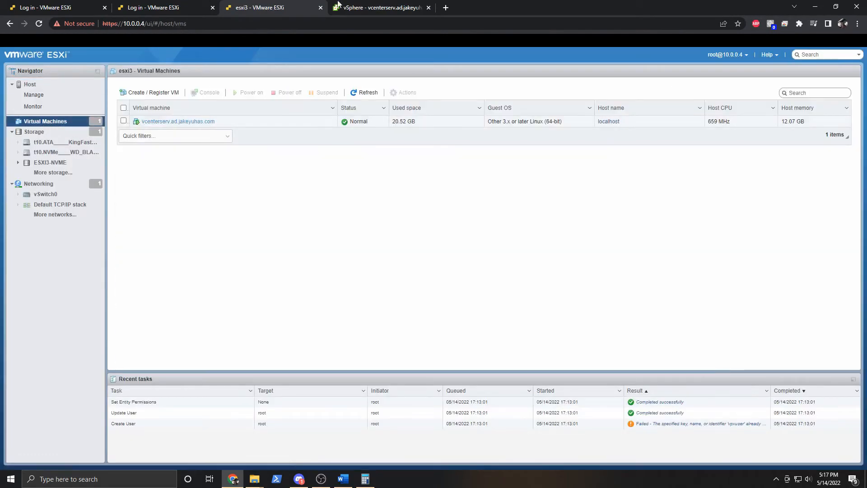
{"action": "left_click", "coordinate": [369, 5]}
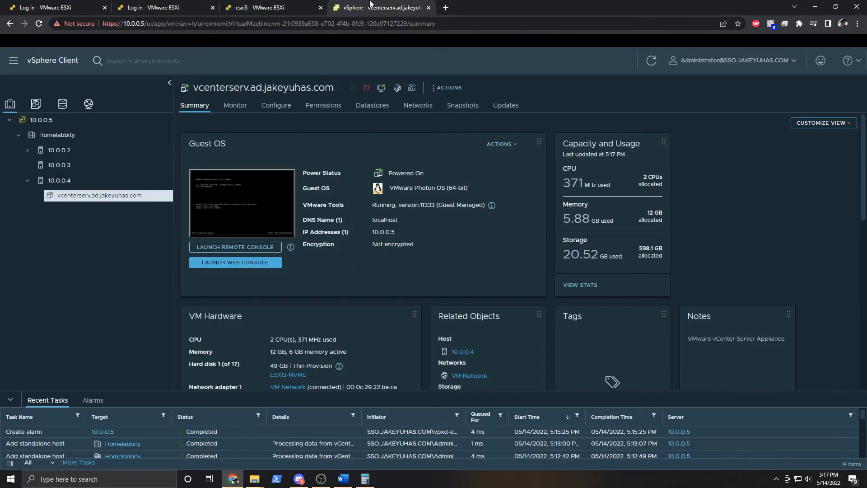
{"action": "left_click", "coordinate": [366, 93]}
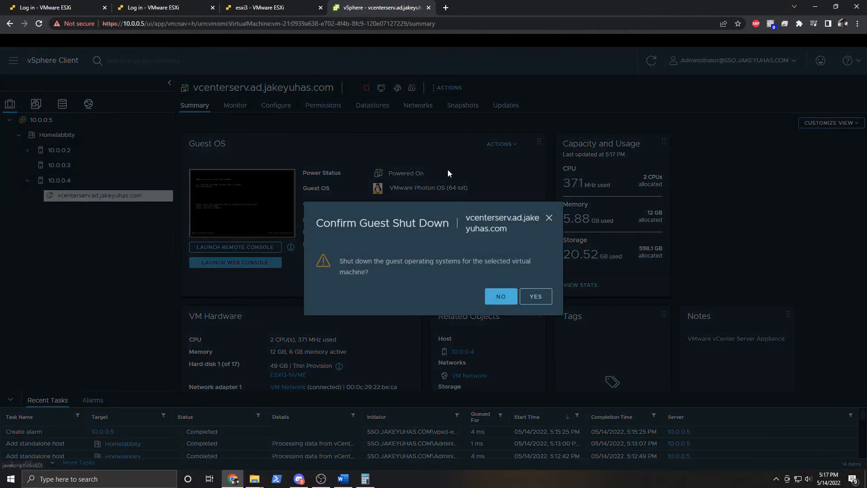
{"action": "left_click", "coordinate": [535, 297]}
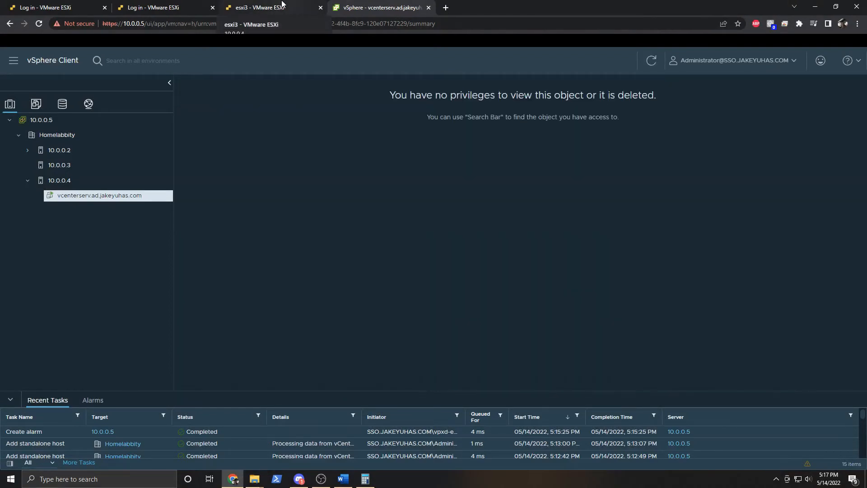
{"action": "left_click", "coordinate": [282, 4]}
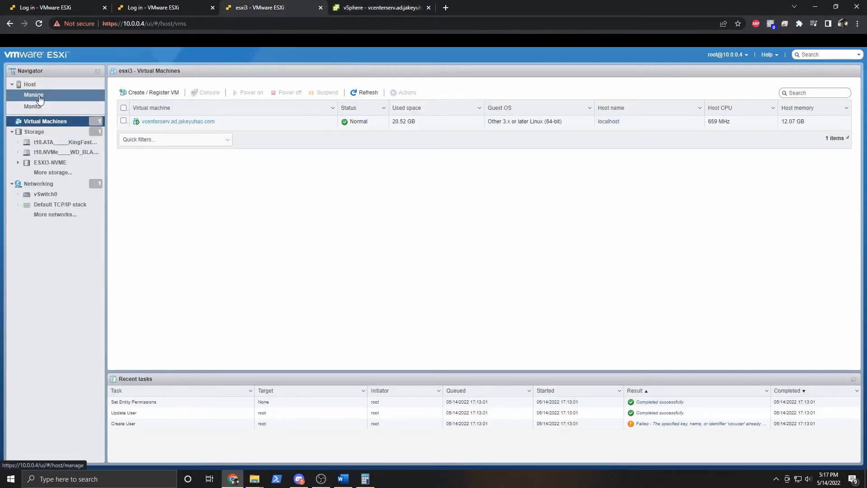
Change the vcenterserv VM's memory from 12 GB to 6 GB, save, and power it on.
{"action": "left_click", "coordinate": [34, 95]}
{"action": "left_click", "coordinate": [30, 84]}
{"action": "left_click", "coordinate": [45, 121]}
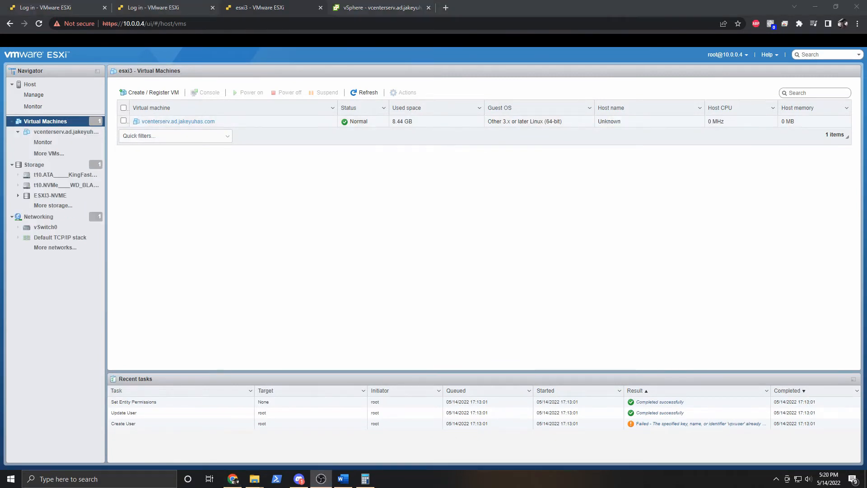
{"action": "left_click", "coordinate": [64, 133]}
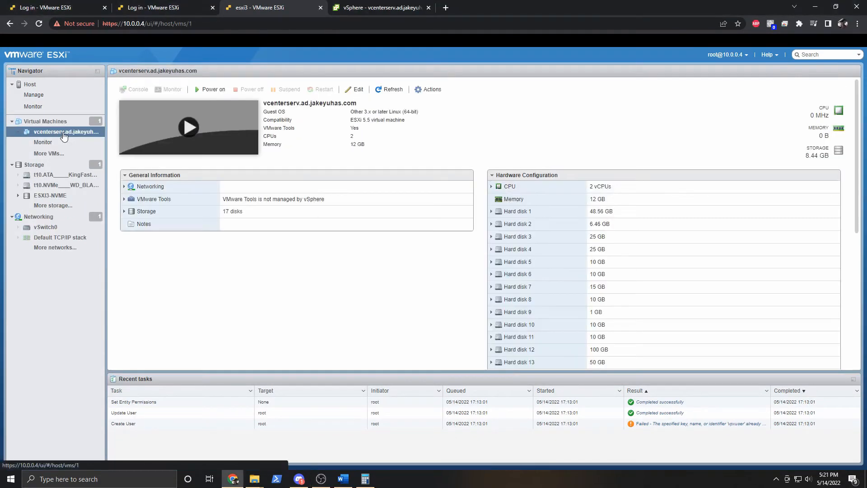
{"action": "left_click", "coordinate": [355, 90]}
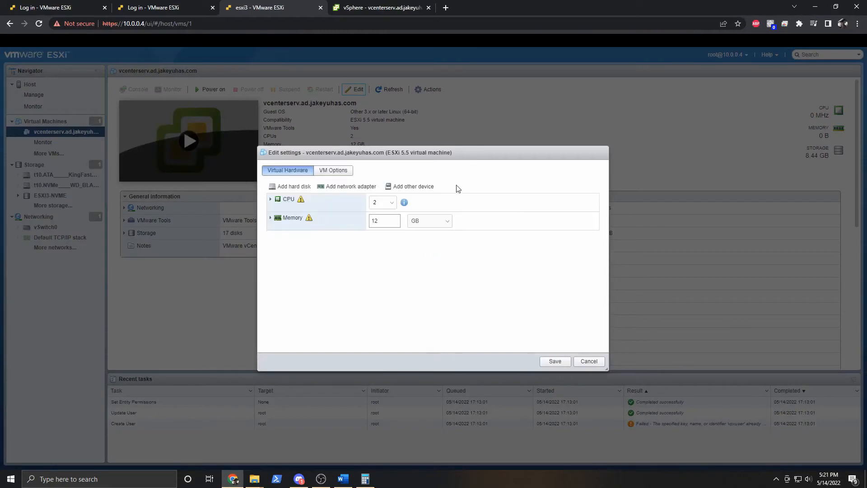
{"action": "double_click", "coordinate": [374, 220]}
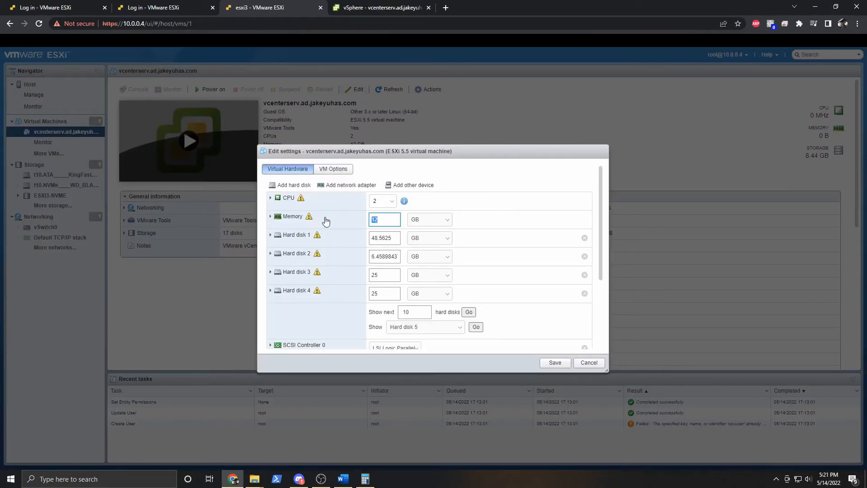
{"action": "type", "text": "6"}
{"action": "left_click", "coordinate": [555, 364]}
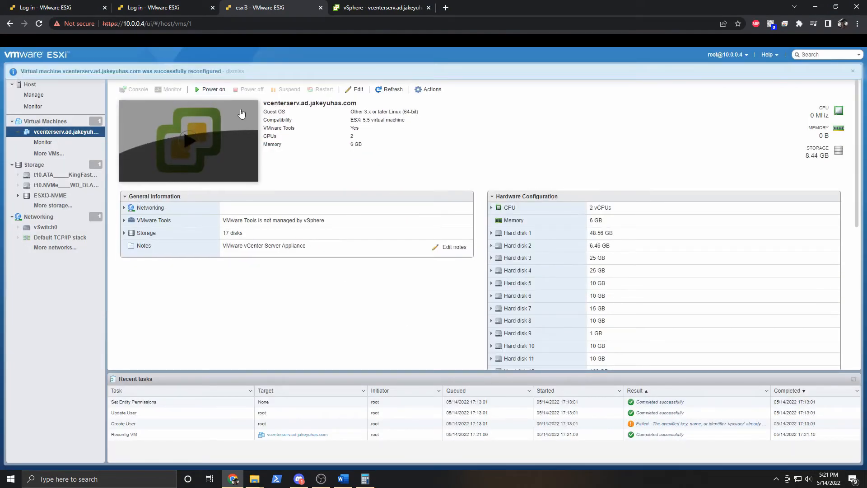
{"action": "left_click", "coordinate": [199, 91]}
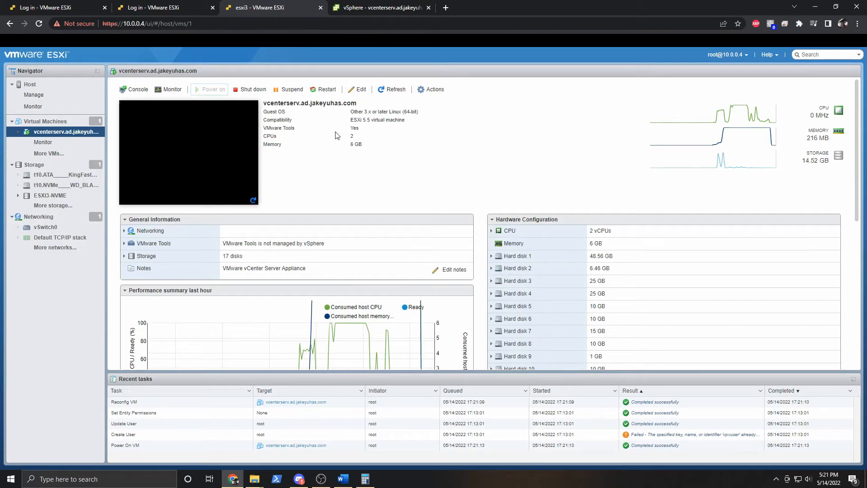
{"action": "left_click", "coordinate": [374, 6]}
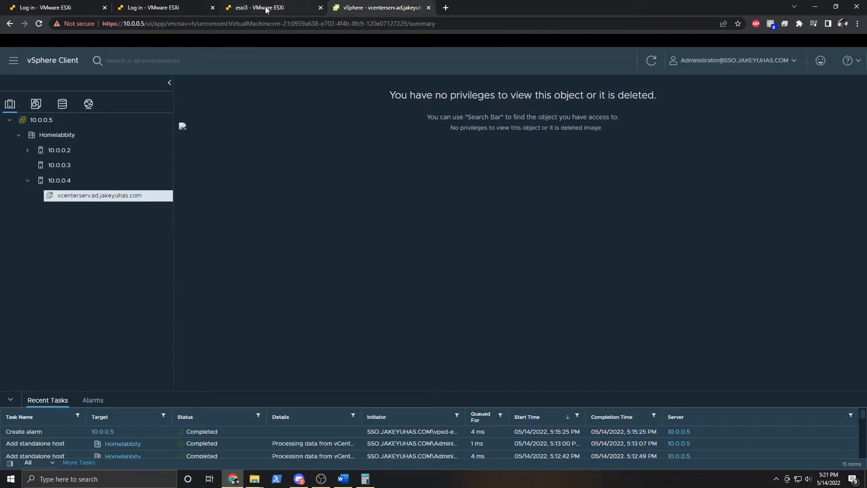
{"action": "left_click", "coordinate": [273, 9]}
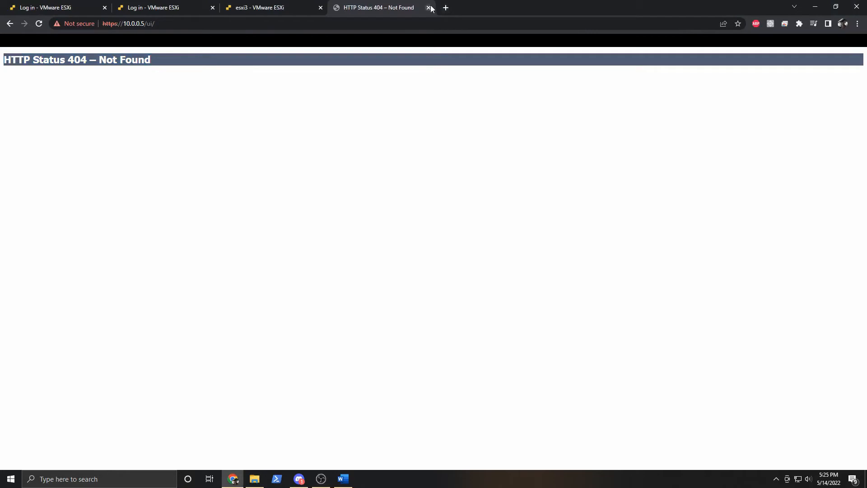
{"action": "left_click", "coordinate": [233, 23]}
{"action": "left_click", "coordinate": [253, 23]}
{"action": "key", "text": "BackSpace"}
{"action": "key", "text": "BackSpace"}
{"action": "key", "text": "BackSpace"}
{"action": "key", "text": "Return"}
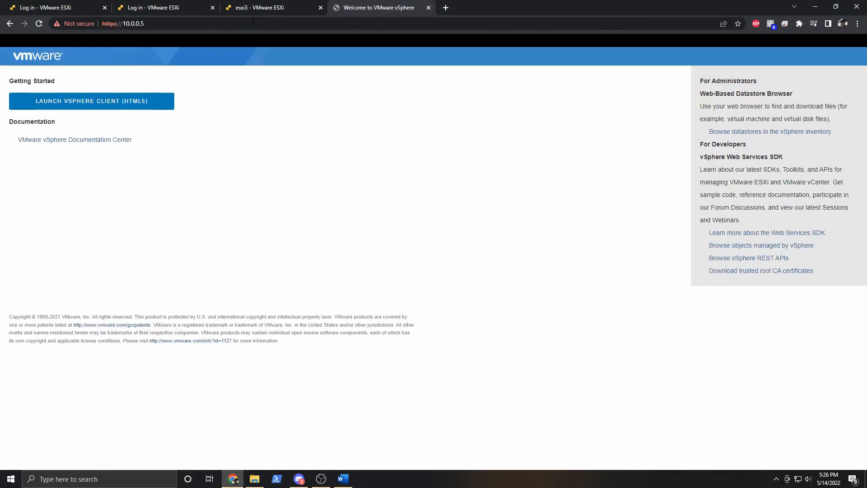
{"action": "left_click", "coordinate": [115, 104]}
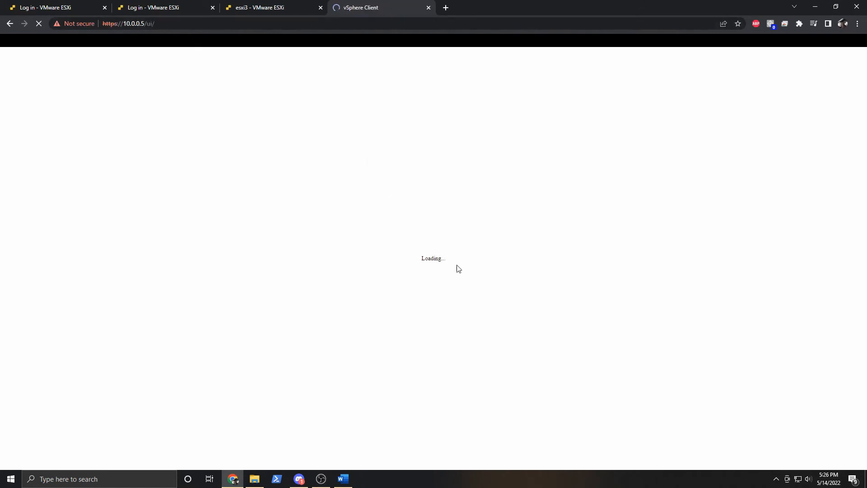
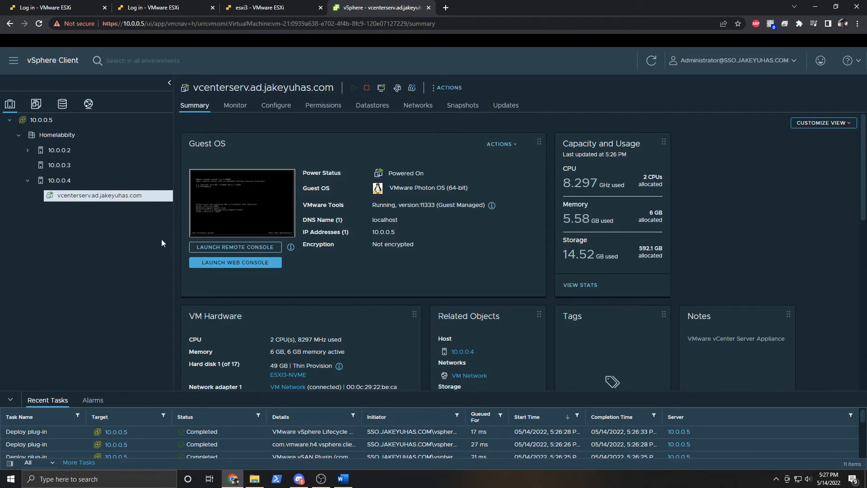
Create a cluster named HomelabCluster in the Homelabbity datacenter with default settings.
{"action": "left_click", "coordinate": [97, 139]}
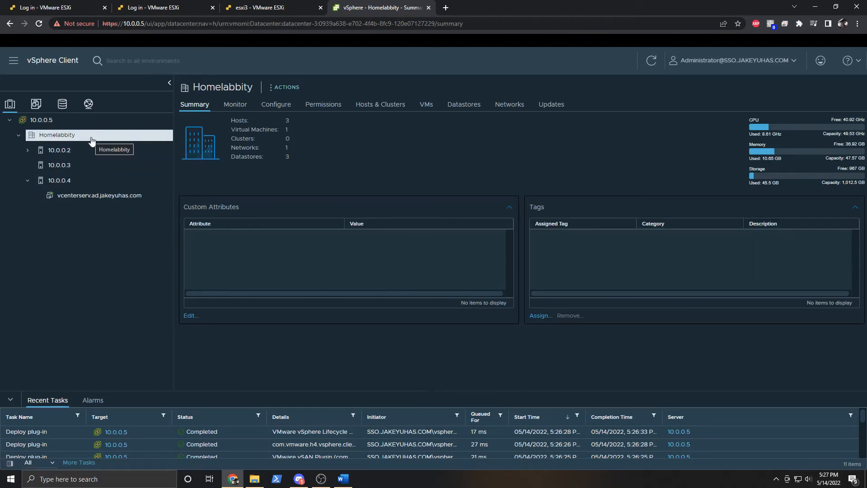
{"action": "right_click", "coordinate": [64, 138]}
{"action": "left_click", "coordinate": [130, 177]}
{"action": "left_click_drag", "start_coordinate": [477, 145], "coordinate": [429, 146]}
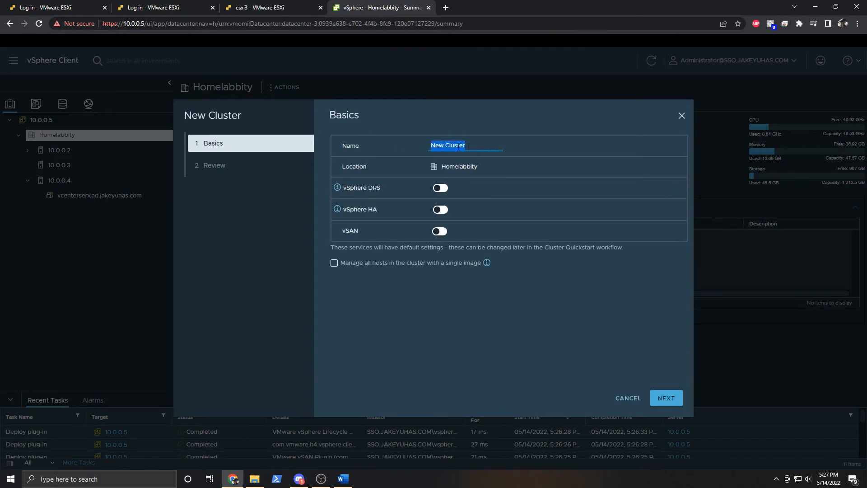
{"action": "type", "text": "HomelabCluster"}
{"action": "left_click", "coordinate": [662, 399]}
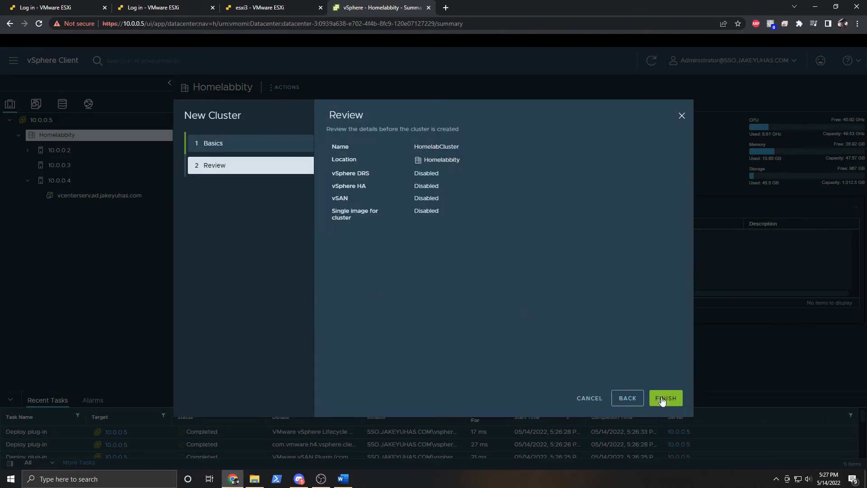
{"action": "left_click", "coordinate": [665, 398]}
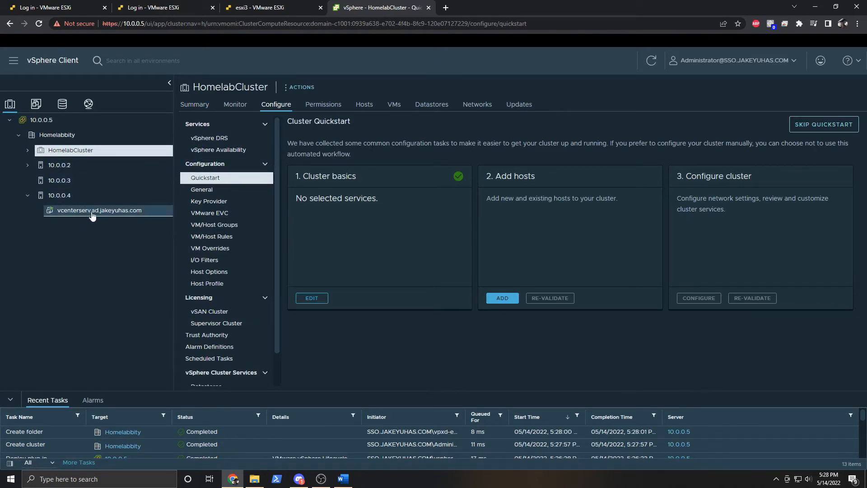
Move host 10.0.0.2 into HomelabCluster.
{"action": "left_click", "coordinate": [60, 168]}
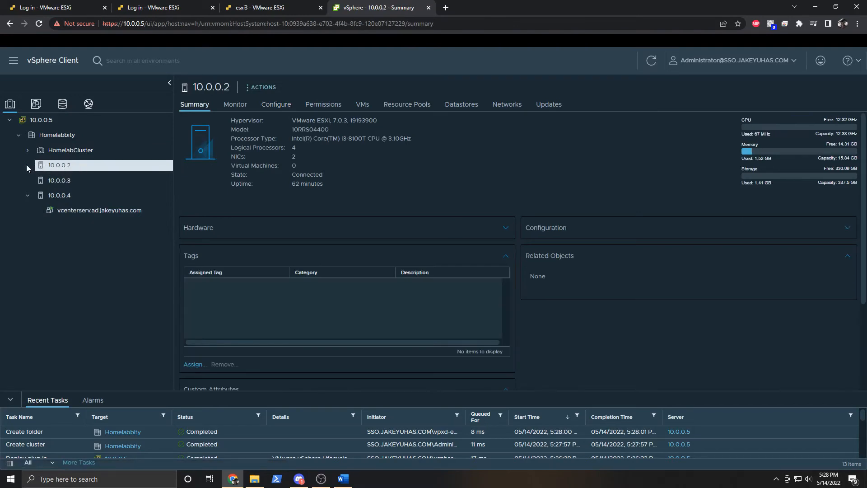
{"action": "left_click", "coordinate": [79, 180]}
{"action": "left_click", "coordinate": [80, 170]}
{"action": "mouse_move", "coordinate": [78, 170]}
{"action": "left_mouse_down"}
{"action": "mouse_move", "coordinate": [87, 153]}
{"action": "mouse_move", "coordinate": [86, 167]}
{"action": "mouse_move", "coordinate": [86, 152]}
{"action": "mouse_move", "coordinate": [78, 159]}
{"action": "left_mouse_up"}
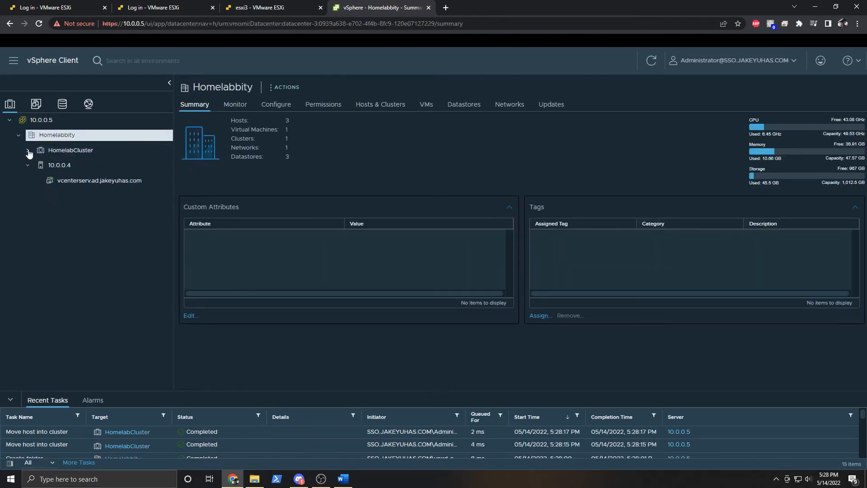
{"action": "left_click", "coordinate": [76, 152]}
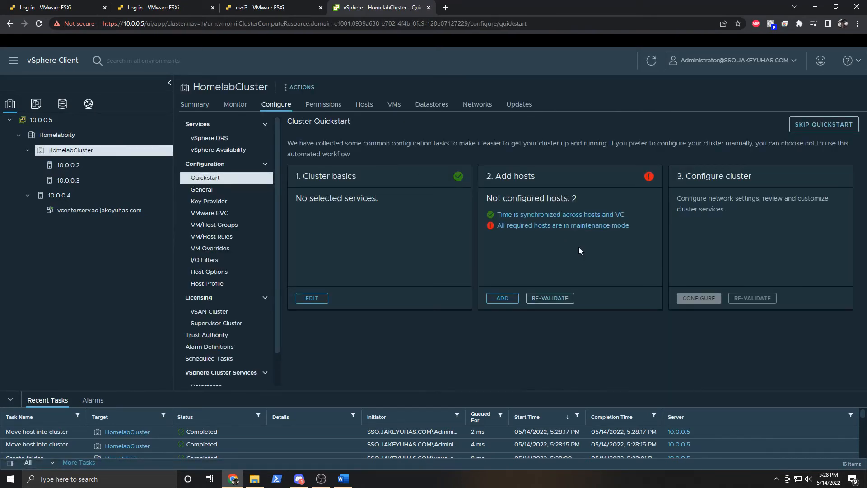
Put hosts 10.0.0.2 and 10.0.0.3 into maintenance mode.
{"action": "right_click", "coordinate": [74, 169]}
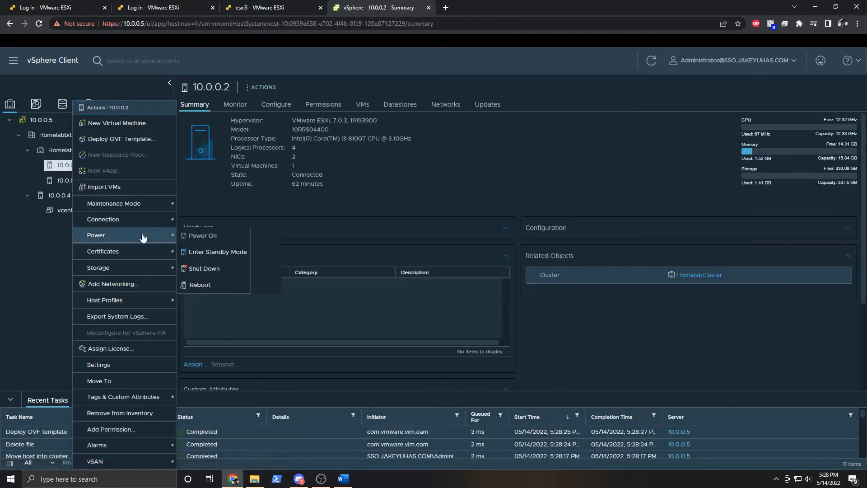
{"action": "mouse_move", "coordinate": [142, 212]}
{"action": "left_click", "coordinate": [225, 207]}
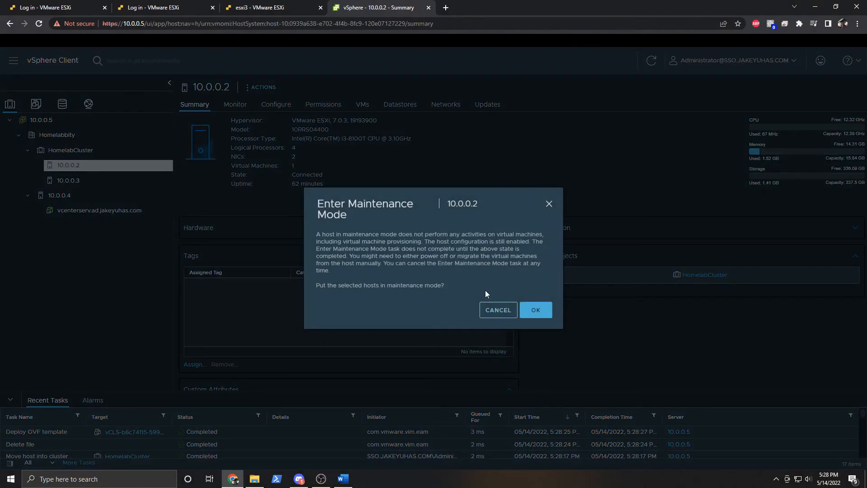
{"action": "left_click", "coordinate": [539, 310]}
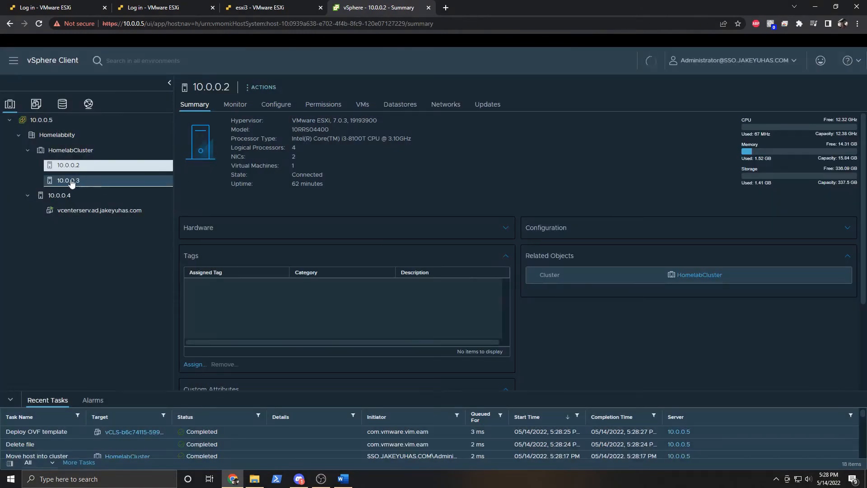
{"action": "right_click", "coordinate": [73, 181]}
{"action": "mouse_move", "coordinate": [135, 203]}
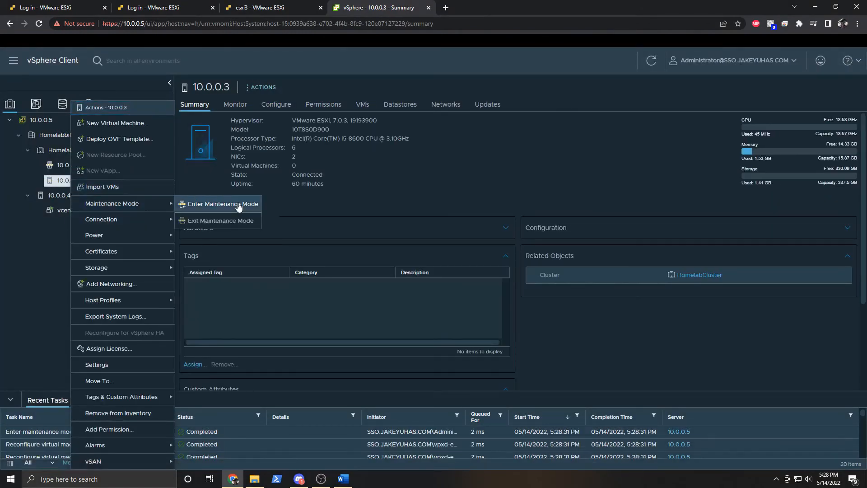
{"action": "left_click", "coordinate": [237, 203]}
{"action": "left_click", "coordinate": [535, 310]}
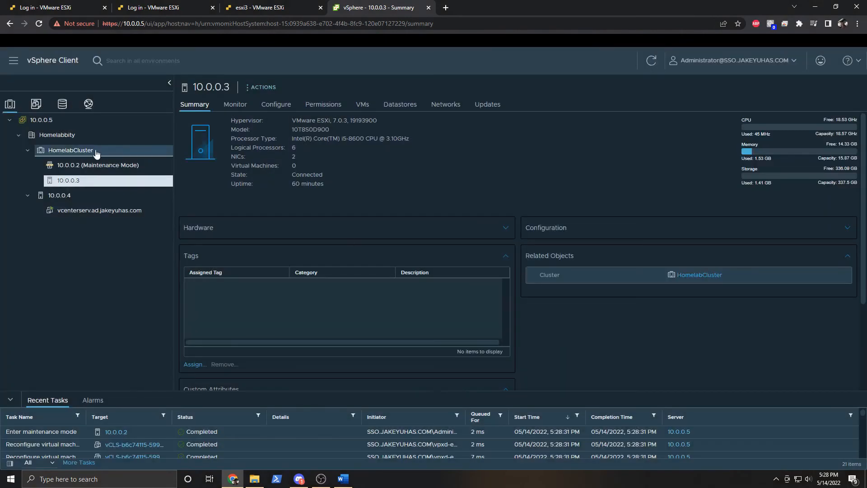
{"action": "left_click", "coordinate": [72, 150]}
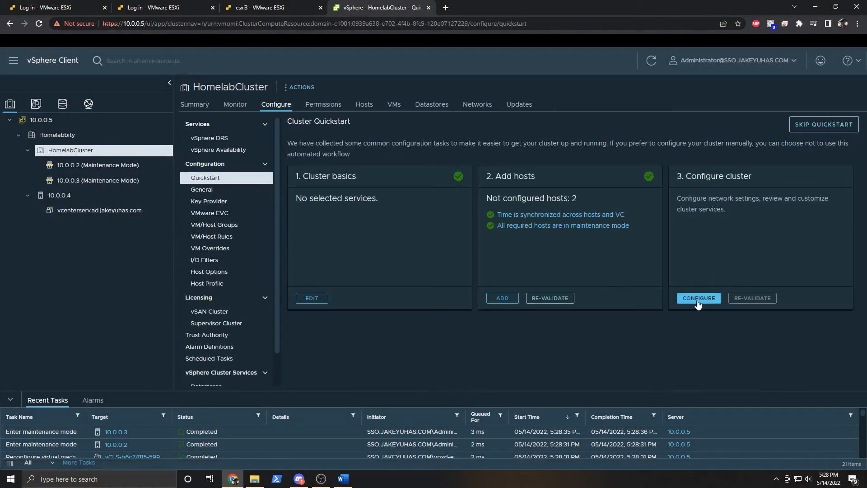
Configure the cluster networking with adapter vusb0 uplinked to DSwitch, and apply the configuration.
{"action": "left_click", "coordinate": [697, 299]}
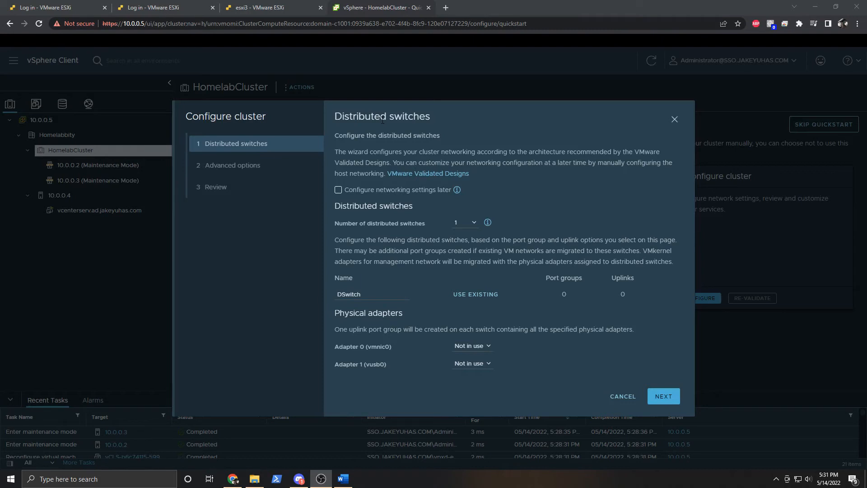
{"action": "left_click", "coordinate": [465, 363]}
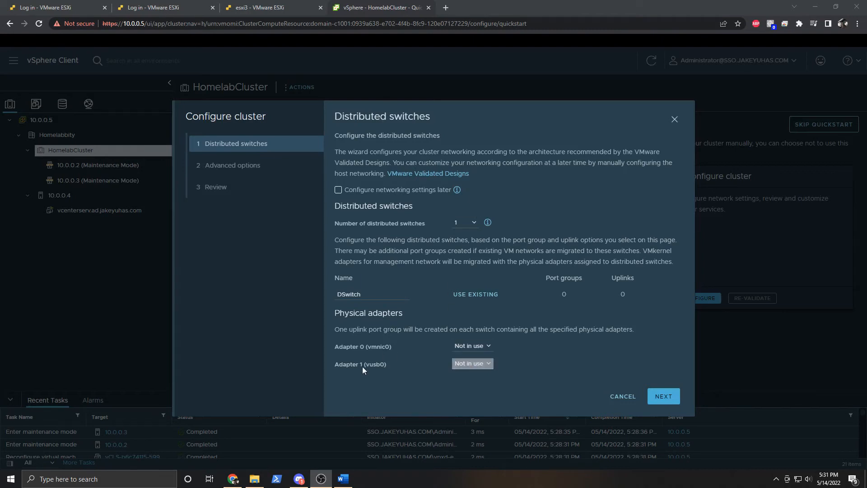
{"action": "left_click", "coordinate": [481, 365]}
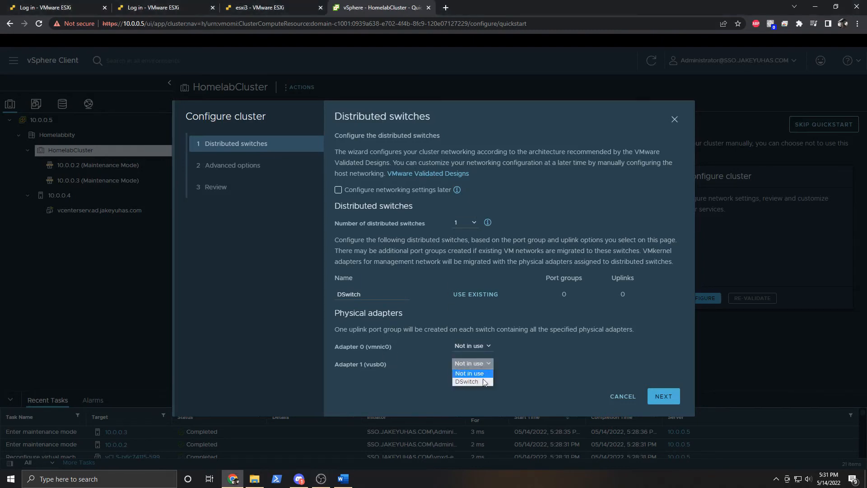
{"action": "left_click", "coordinate": [481, 381]}
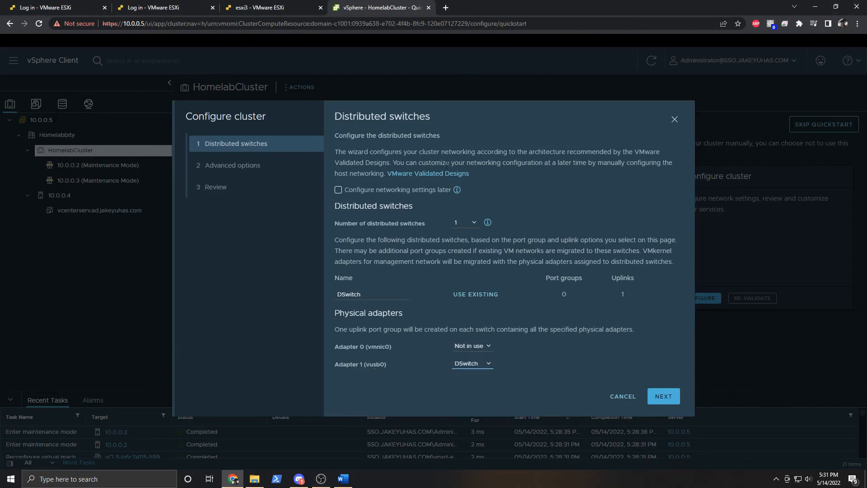
{"action": "left_click", "coordinate": [668, 398]}
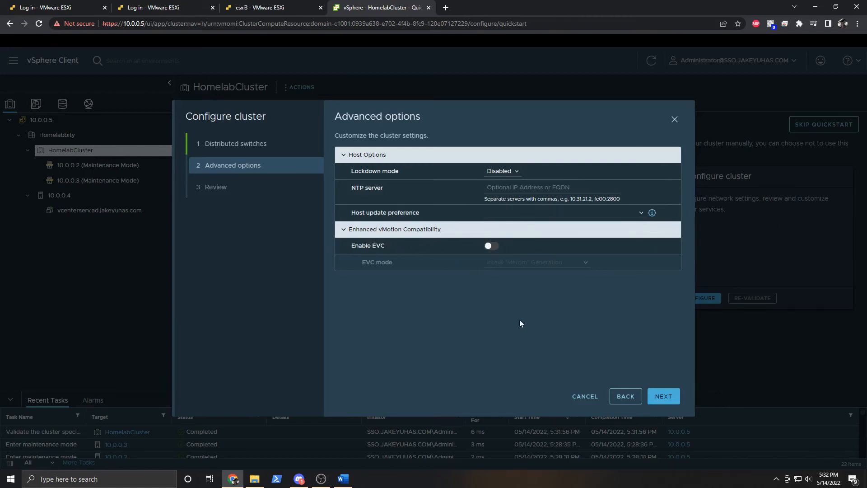
{"action": "left_click", "coordinate": [670, 395]}
{"action": "left_click", "coordinate": [669, 395]}
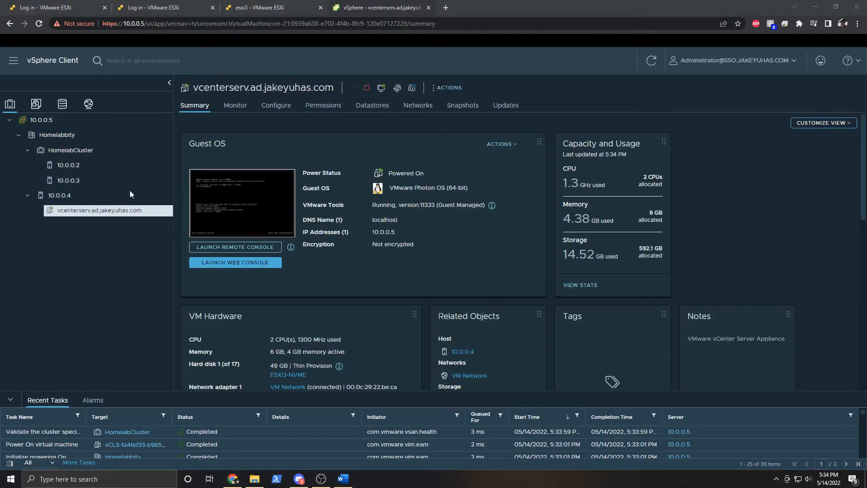
Enable vMotion on host 10.0.0.2's vmk0 VMkernel adapter.
{"action": "left_click", "coordinate": [78, 197]}
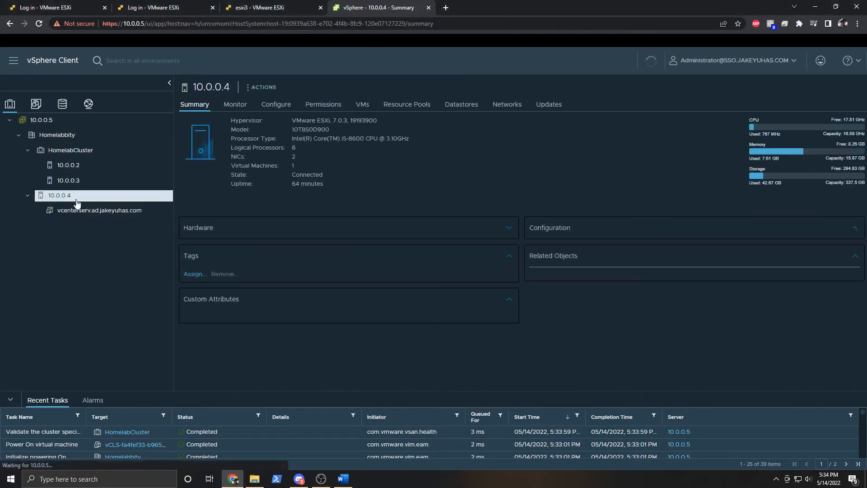
{"action": "left_click", "coordinate": [115, 211]}
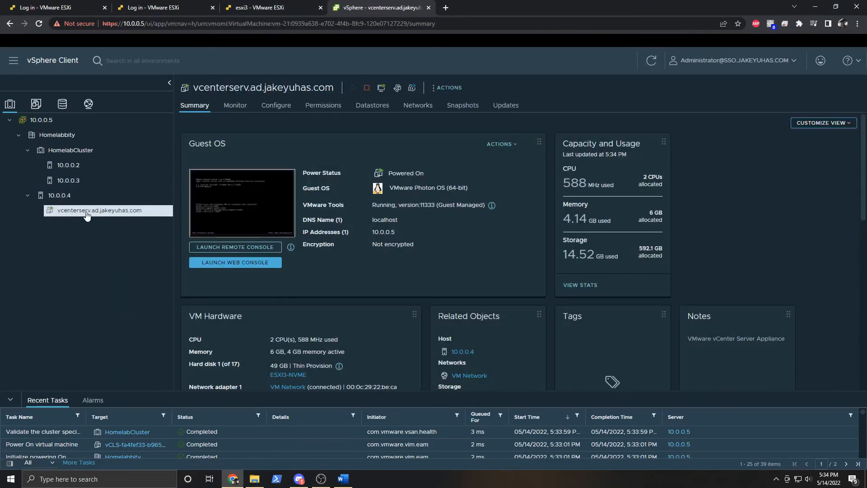
{"action": "left_click", "coordinate": [81, 166]}
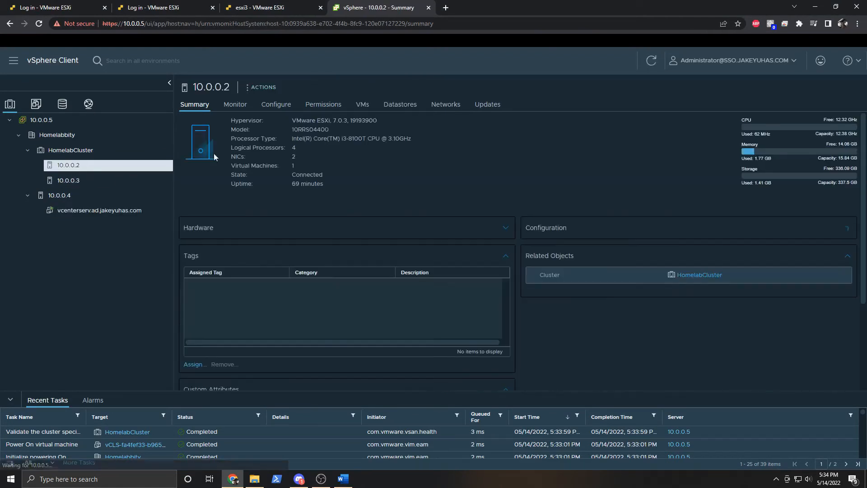
{"action": "left_click", "coordinate": [281, 106]}
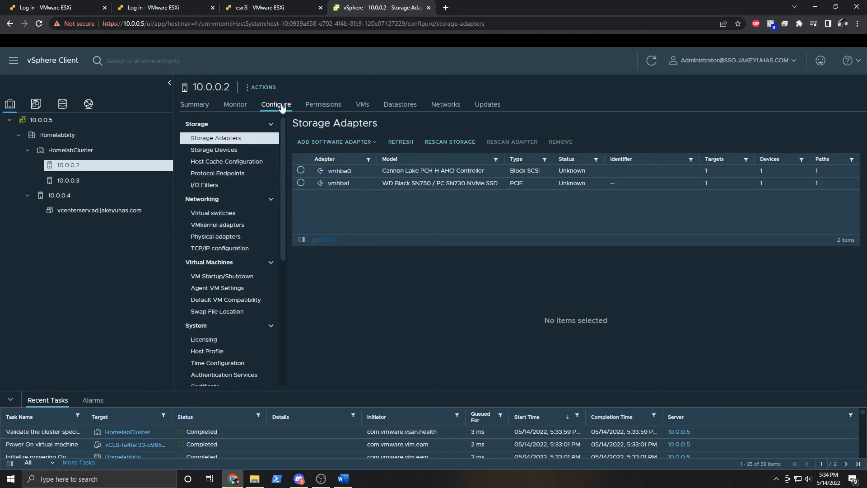
{"action": "left_click", "coordinate": [231, 225]}
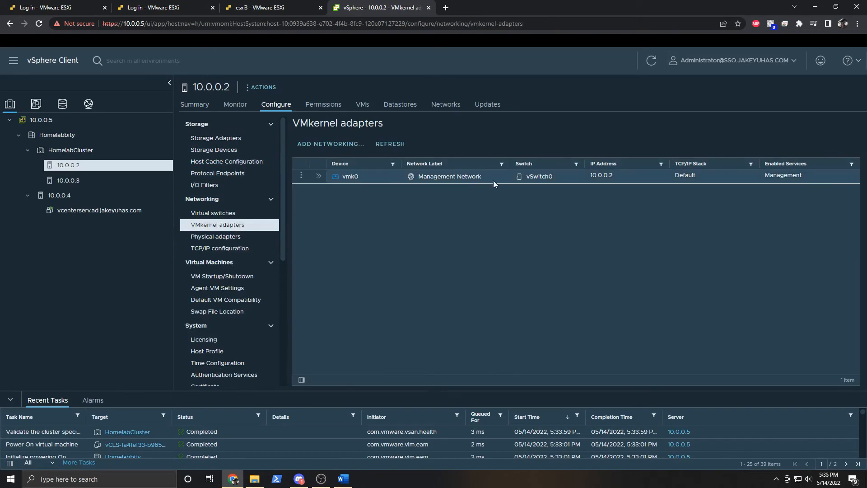
{"action": "left_click", "coordinate": [301, 175]}
{"action": "left_click", "coordinate": [301, 177]}
{"action": "left_click", "coordinate": [302, 178]}
{"action": "left_click", "coordinate": [323, 168]}
{"action": "left_click", "coordinate": [465, 196]}
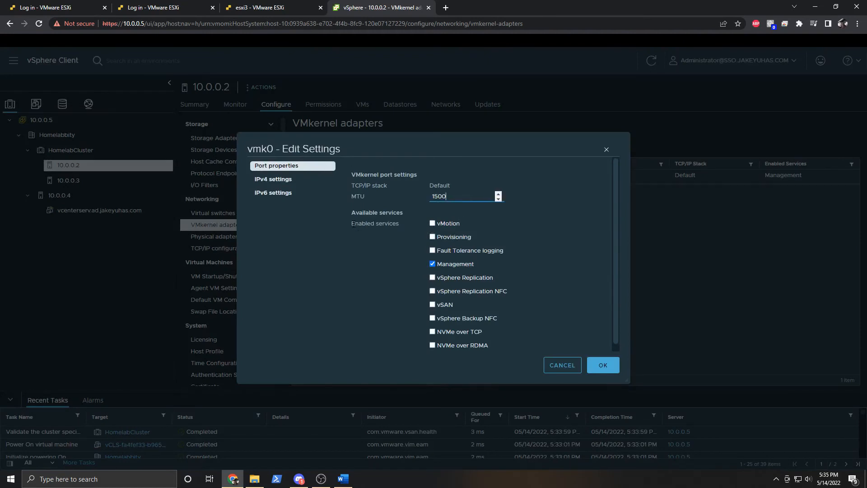
{"action": "left_click", "coordinate": [432, 223]}
{"action": "left_click", "coordinate": [607, 365]}
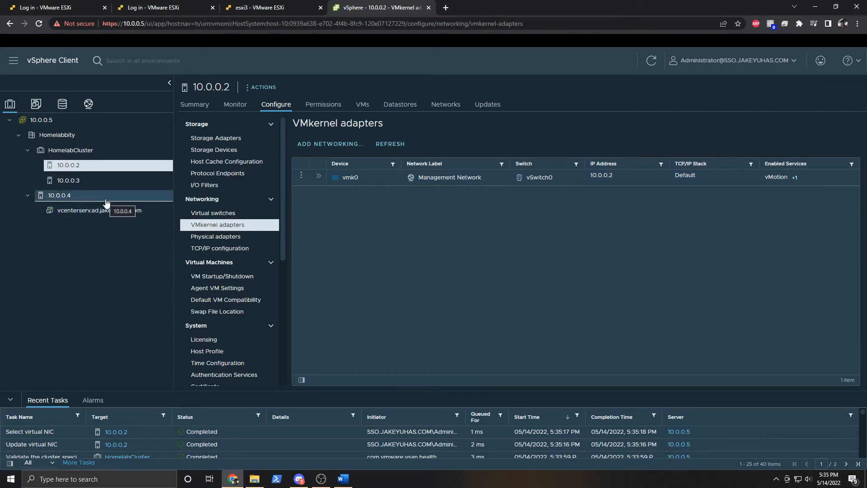
Enable vMotion on host 10.0.0.4's vmk0 adapter.
{"action": "left_click_drag", "start_coordinate": [77, 200], "coordinate": [77, 198]}
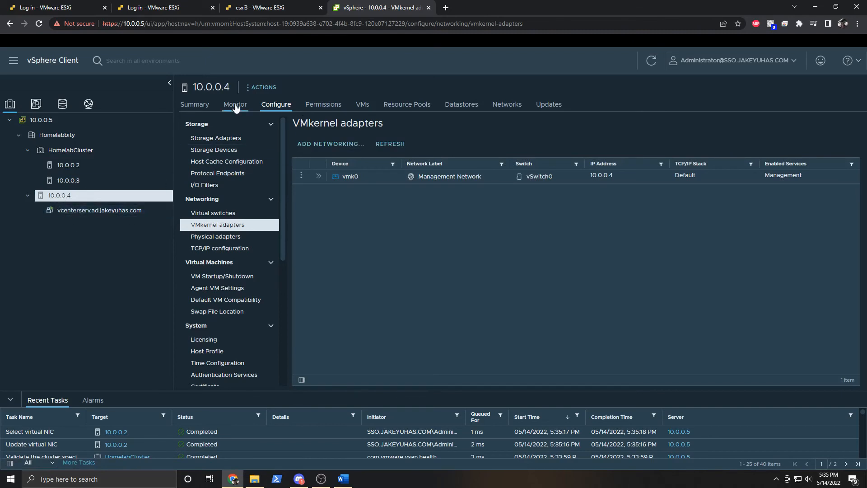
{"action": "left_click", "coordinate": [301, 177]}
{"action": "left_click", "coordinate": [326, 174]}
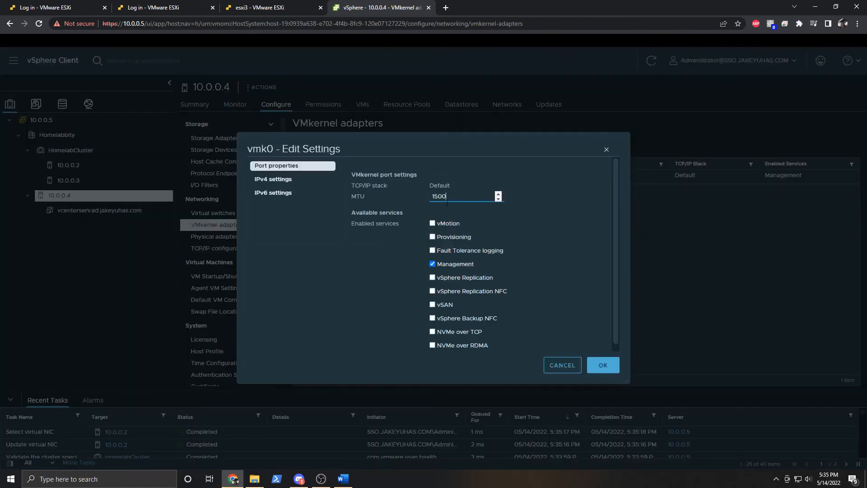
{"action": "left_click", "coordinate": [432, 223]}
{"action": "left_click", "coordinate": [602, 364]}
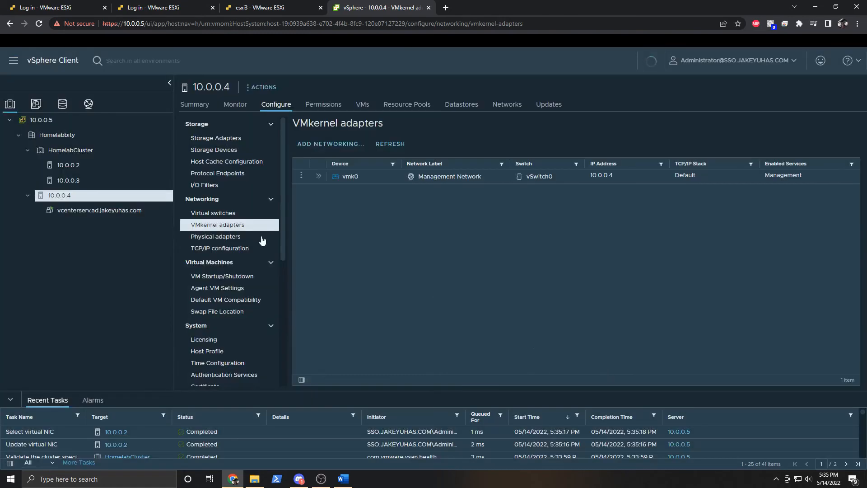
Enable vMotion on host 10.0.0.3's vmk0 adapter, then recheck host 10.0.0.4's VMkernel adapters.
{"action": "left_click", "coordinate": [72, 182]}
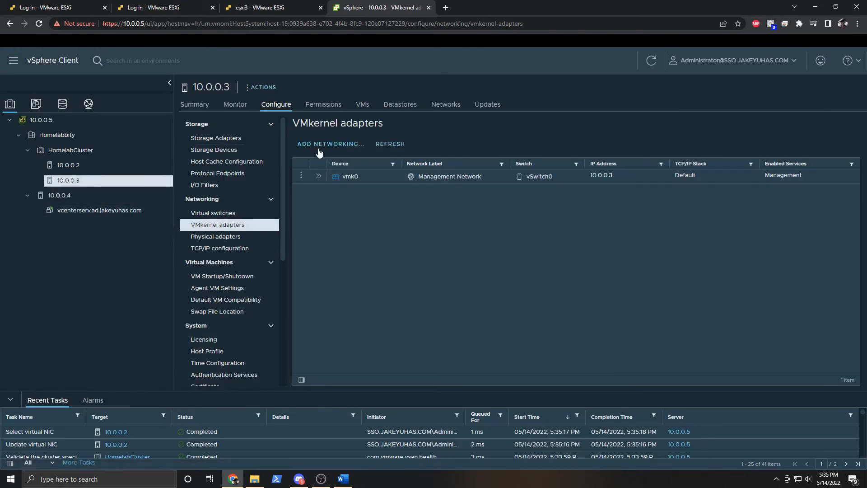
{"action": "left_click", "coordinate": [301, 176]}
{"action": "left_click", "coordinate": [326, 174]}
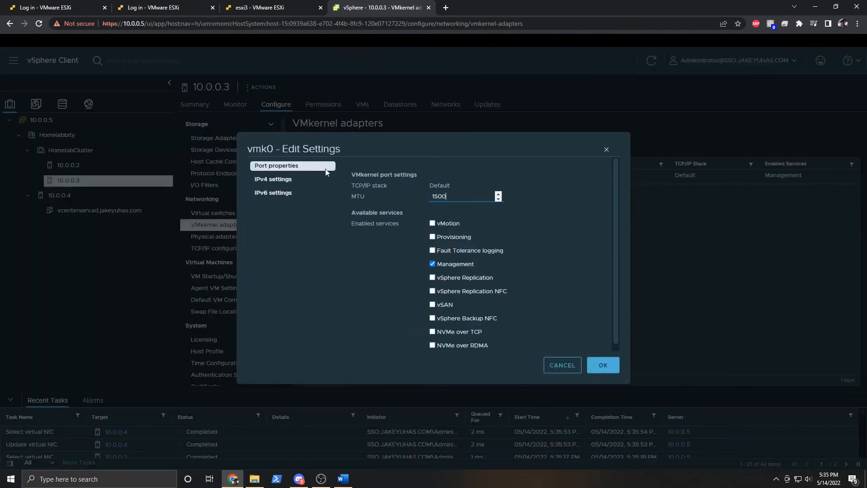
{"action": "left_click", "coordinate": [432, 223]}
{"action": "left_click", "coordinate": [603, 364]}
{"action": "left_click", "coordinate": [72, 195]}
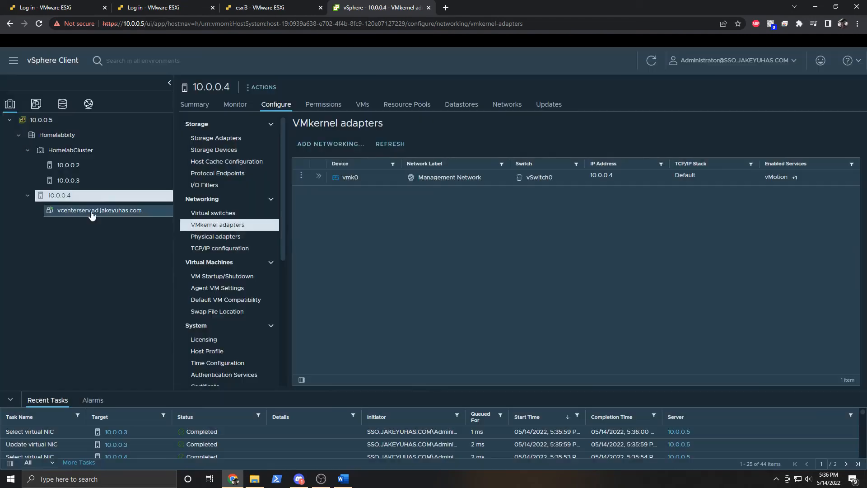
{"action": "left_click", "coordinate": [92, 213]}
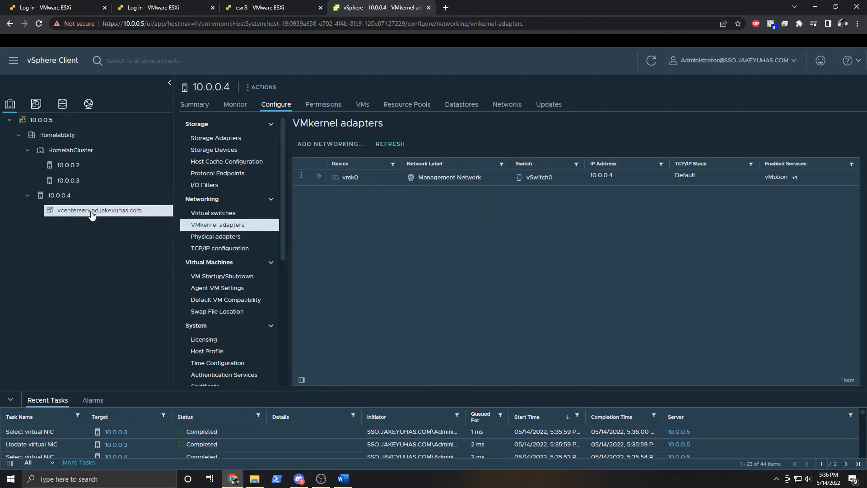
{"action": "right_click", "coordinate": [90, 210]}
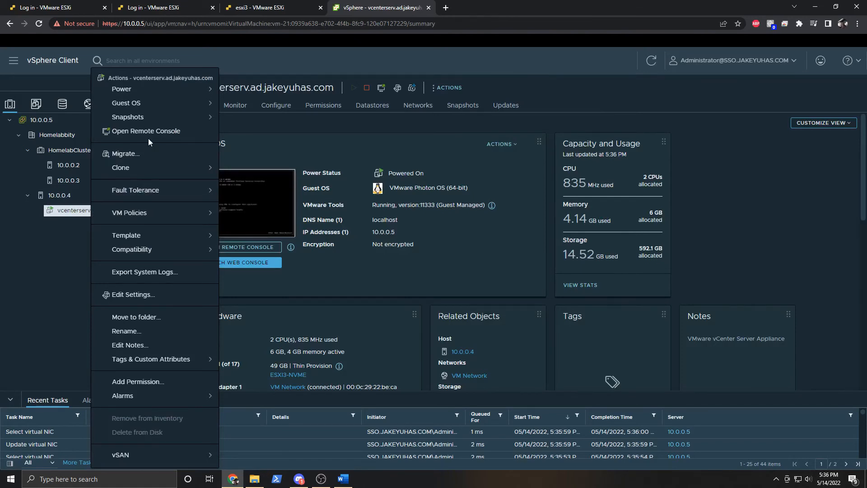
Migrate the vCenter VM to host 10.0.0.3 on ESXI2-NVME storage, keeping VM Network and high priority.
{"action": "left_click", "coordinate": [139, 154]}
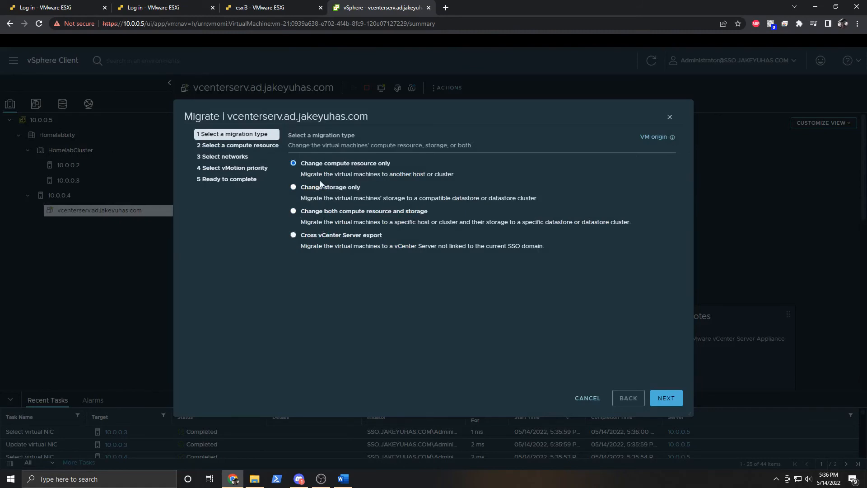
{"action": "left_click", "coordinate": [293, 211]}
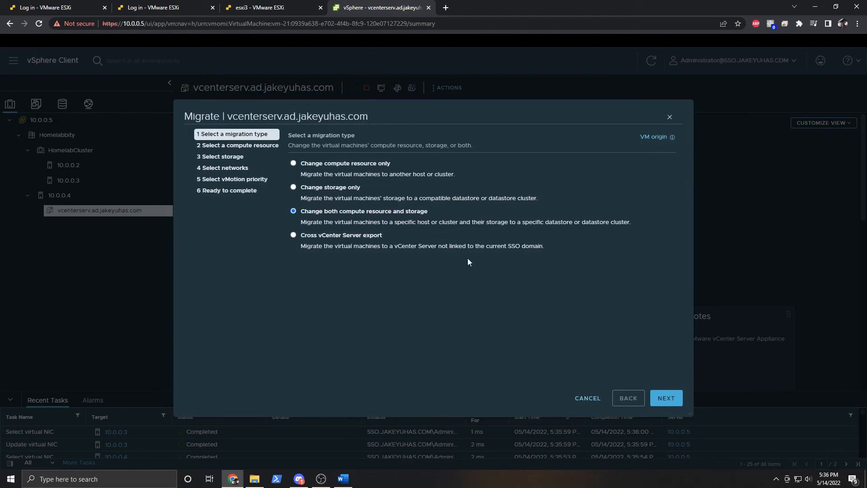
{"action": "left_click", "coordinate": [670, 403]}
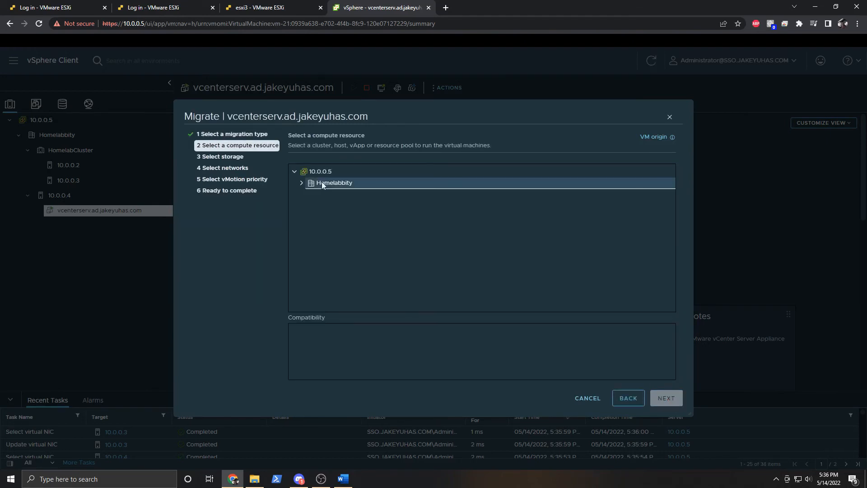
{"action": "left_click", "coordinate": [300, 183]}
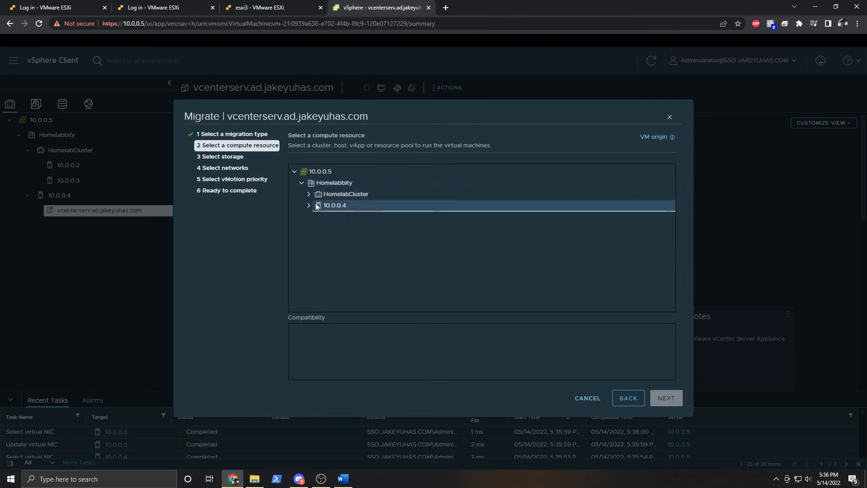
{"action": "left_click", "coordinate": [309, 194]}
{"action": "left_click", "coordinate": [351, 215]}
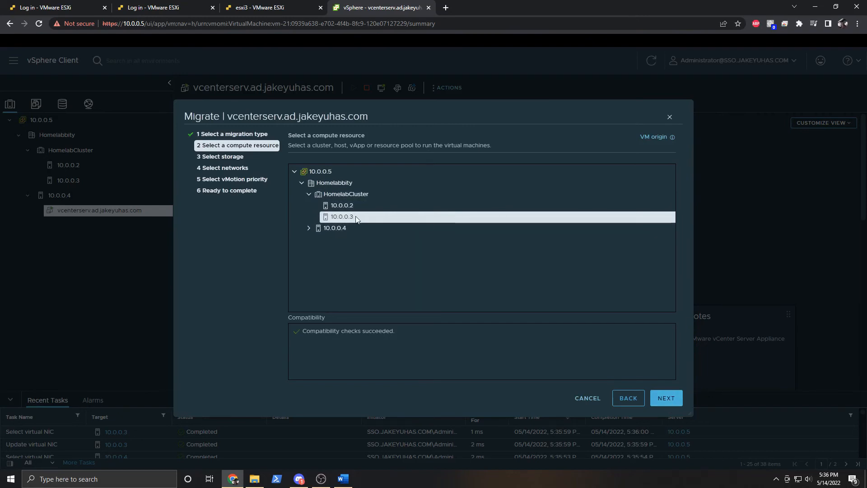
{"action": "left_click", "coordinate": [668, 397]}
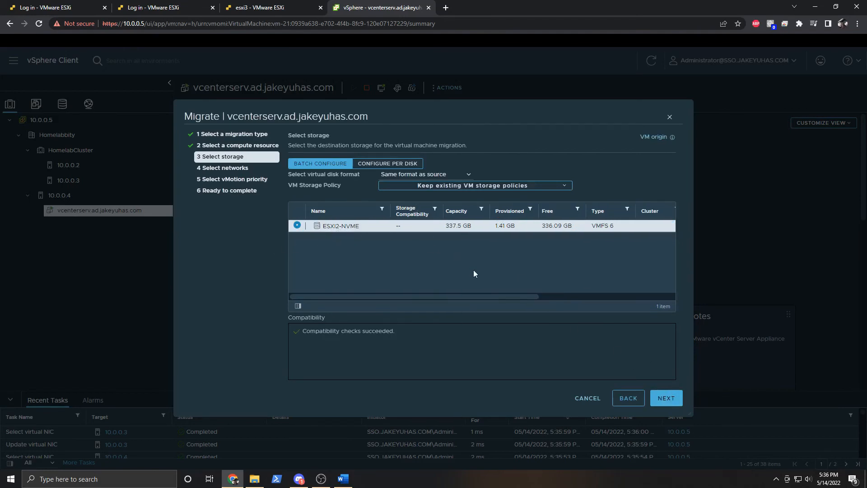
{"action": "left_click", "coordinate": [666, 396]}
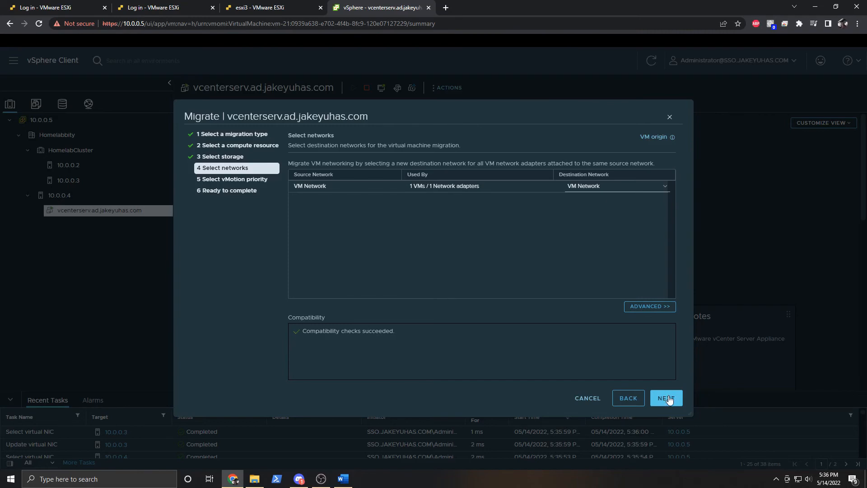
{"action": "left_click", "coordinate": [667, 398]}
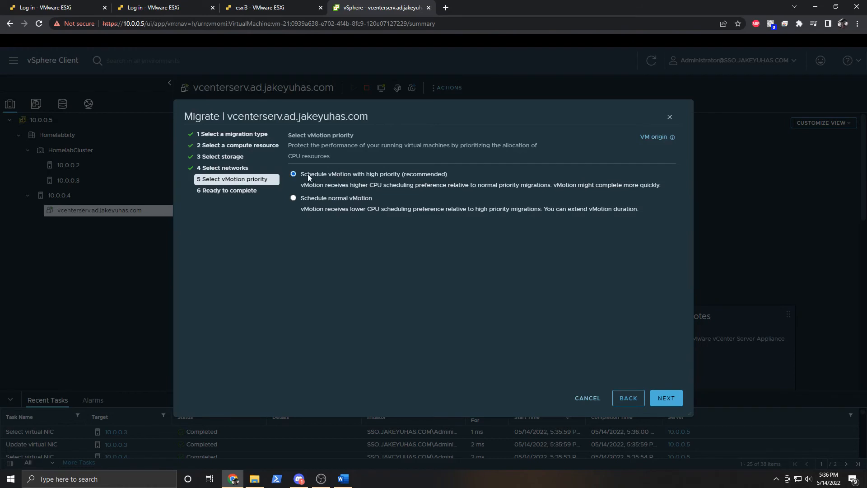
{"action": "left_click", "coordinate": [659, 400]}
{"action": "left_click", "coordinate": [664, 397]}
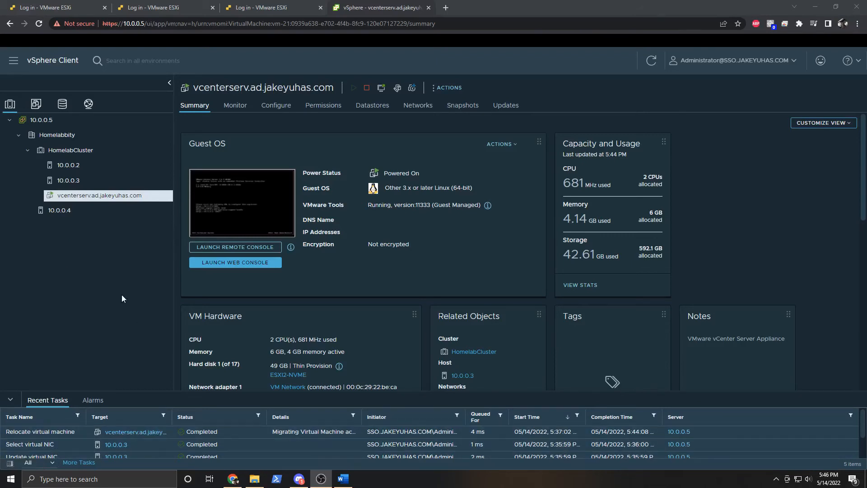
Drag host 10.0.0.4 into HomelabCluster and check the Quickstart, now listing three hosts.
{"action": "left_click", "coordinate": [59, 210]}
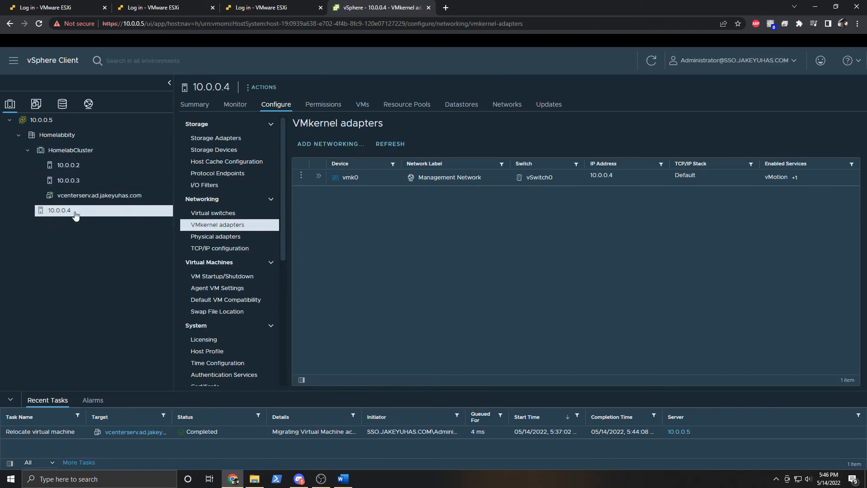
{"action": "left_click_drag", "start_coordinate": [76, 214], "coordinate": [75, 152]}
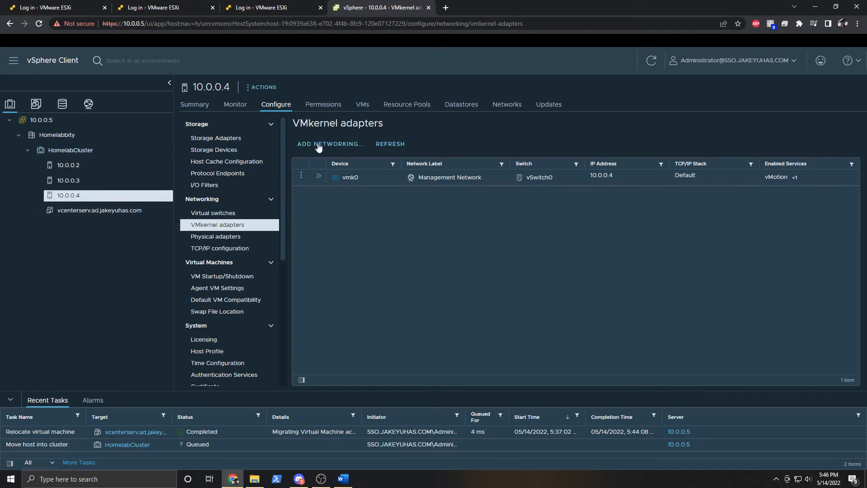
{"action": "left_click", "coordinate": [196, 107]}
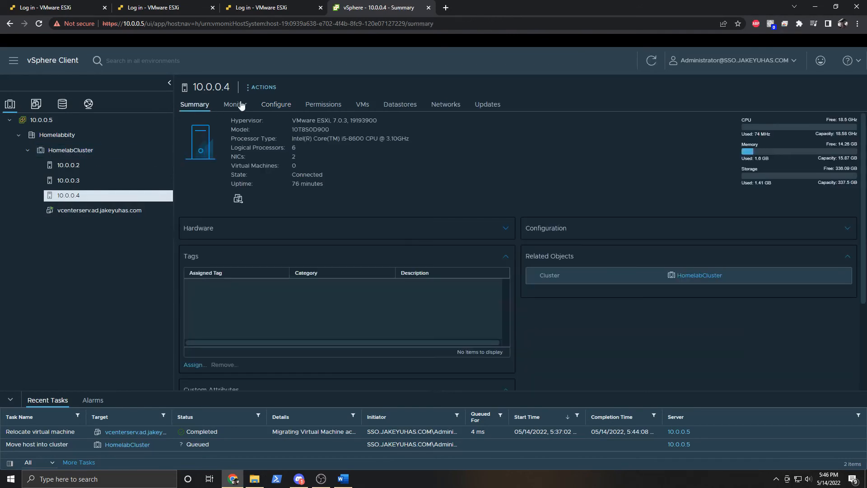
{"action": "left_click", "coordinate": [97, 153]}
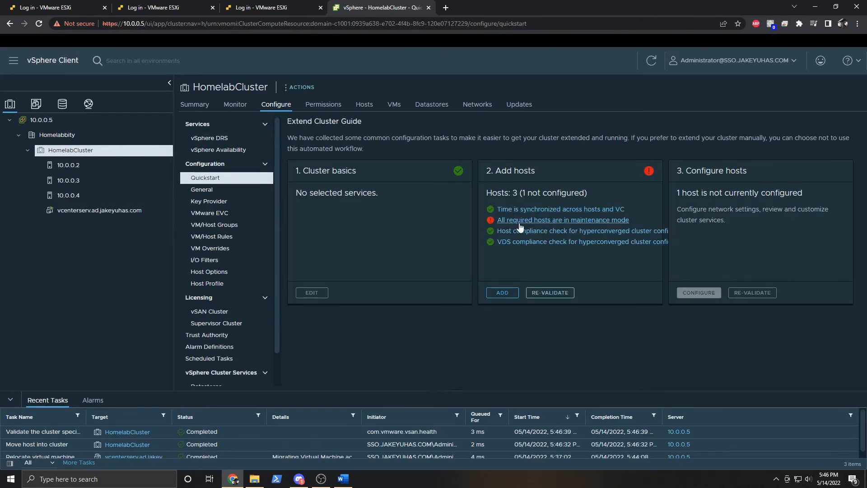
Put host 10.0.0.4 into maintenance mode, then view HomelabCluster's combined CPU, memory and storage summary.
{"action": "left_click", "coordinate": [79, 197]}
{"action": "right_click", "coordinate": [79, 197]}
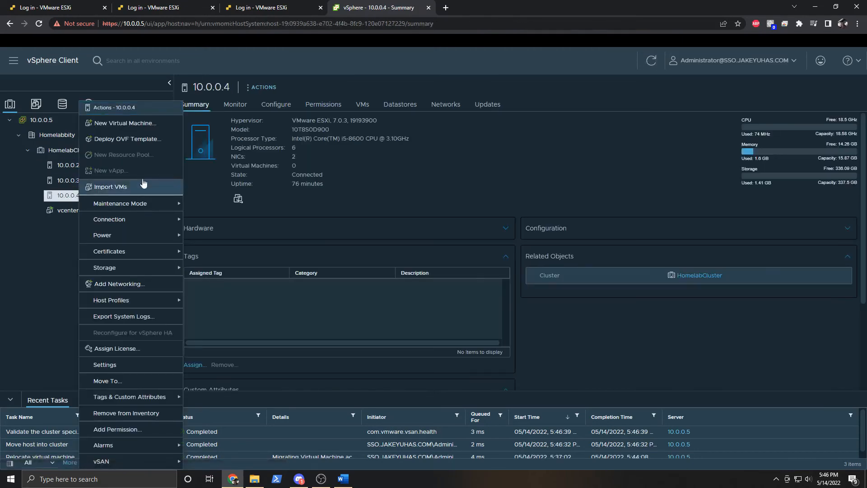
{"action": "mouse_move", "coordinate": [135, 204]}
{"action": "left_click", "coordinate": [218, 204]}
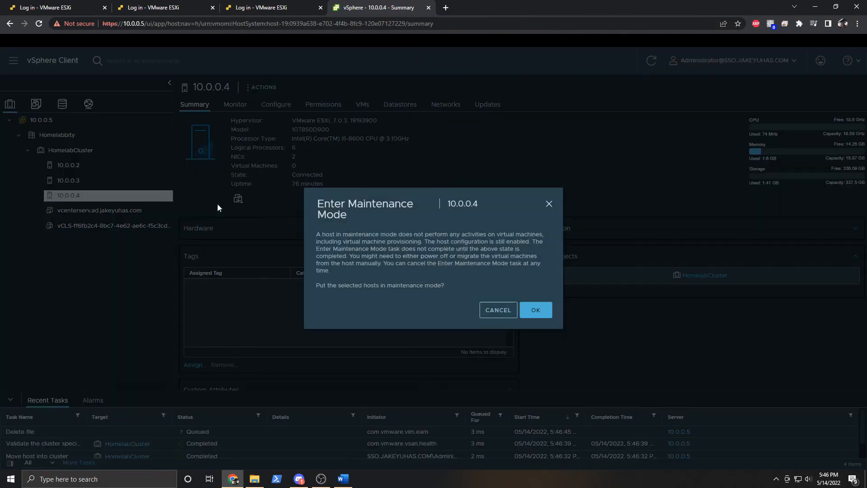
{"action": "left_click", "coordinate": [536, 311]}
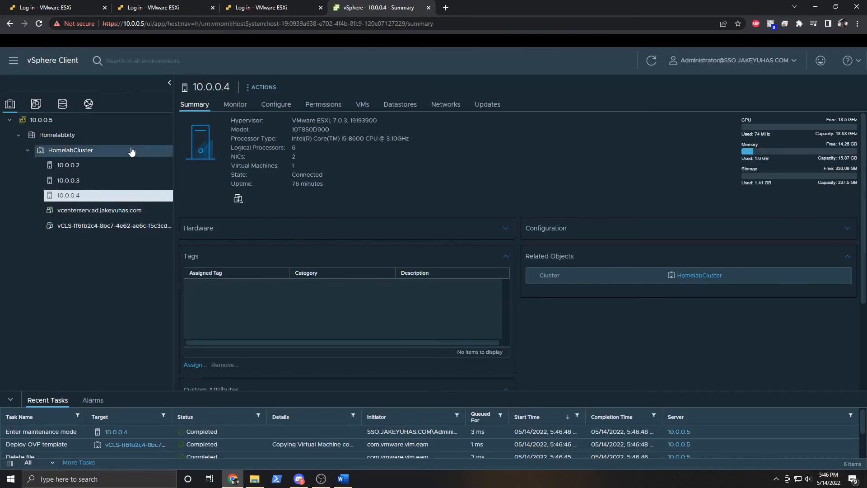
{"action": "left_click", "coordinate": [109, 150]}
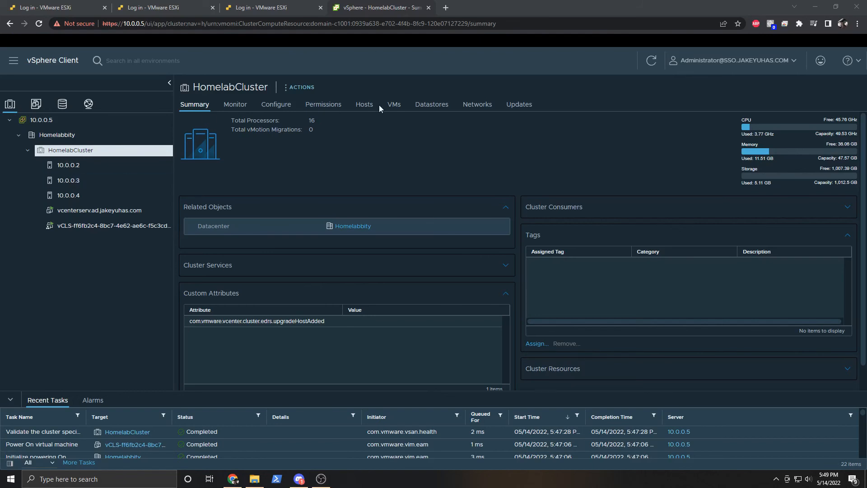
Check HomelabCluster's vSphere DRS and Availability settings, both off, then view vSAN Services.
{"action": "left_click", "coordinate": [276, 105]}
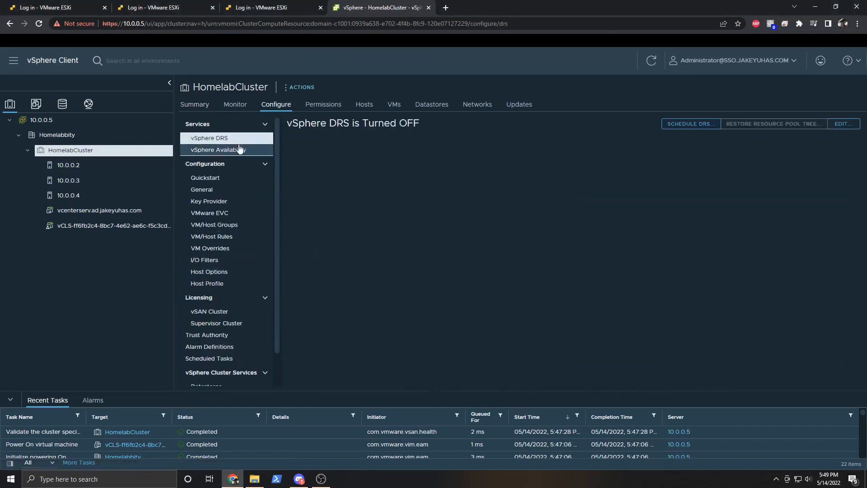
{"action": "left_click", "coordinate": [218, 149]}
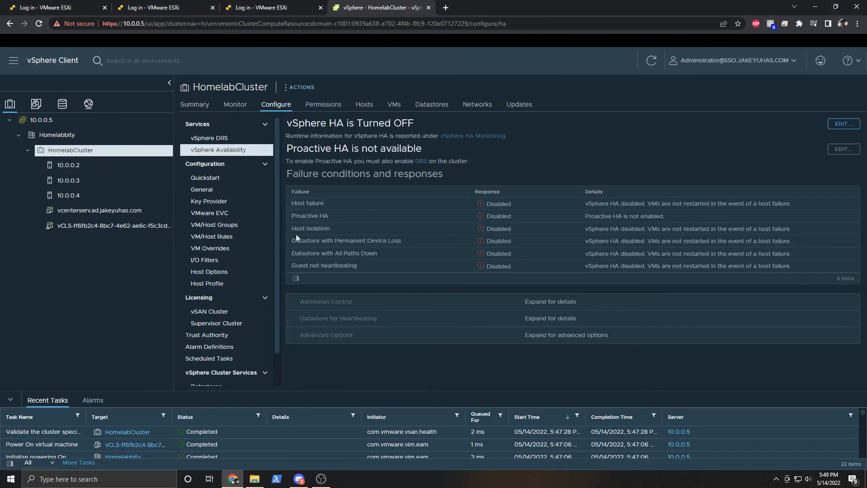
{"action": "scroll", "coordinate": [254, 255], "scroll_direction": "down", "scroll_amount": 1}
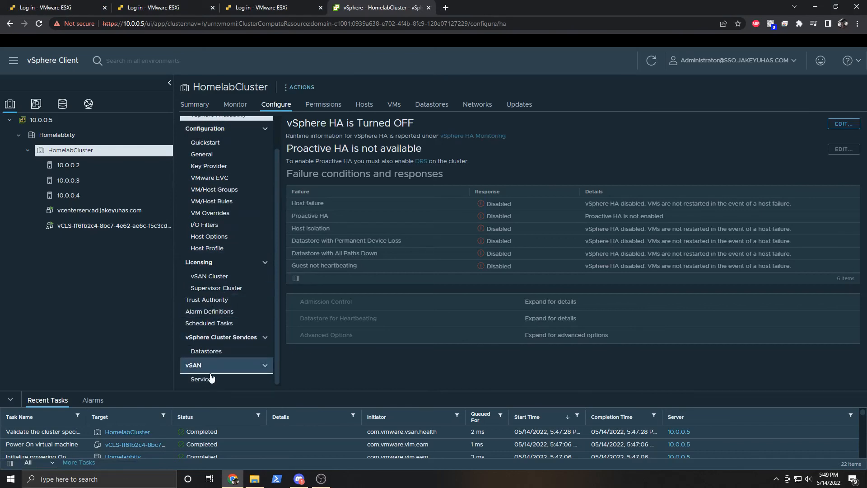
{"action": "left_click", "coordinate": [211, 374]}
{"action": "left_click", "coordinate": [212, 377]}
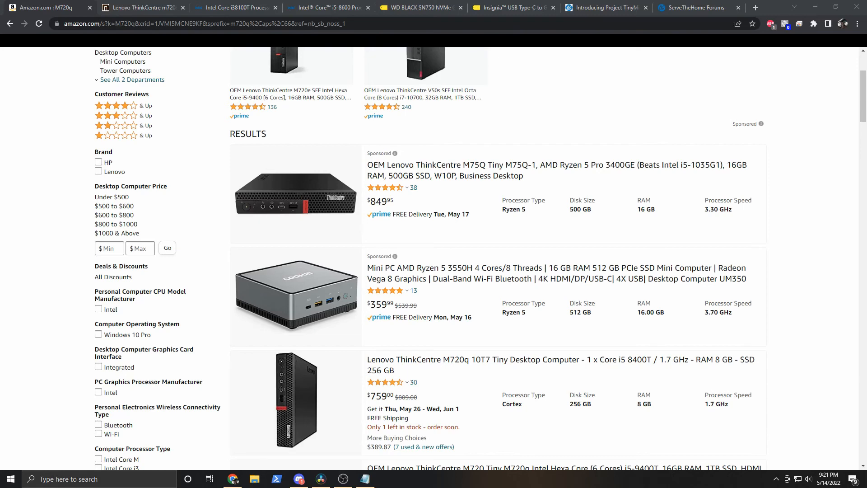
Scroll through the Amazon ThinkCentre M720q Tiny listings, priced from $349 to $1,220.
{"action": "scroll", "coordinate": [454, 250], "scroll_direction": "down", "scroll_amount": 6}
{"action": "scroll", "coordinate": [453, 250], "scroll_direction": "down", "scroll_amount": 3}
{"action": "scroll", "coordinate": [477, 245], "scroll_direction": "up", "scroll_amount": 2}
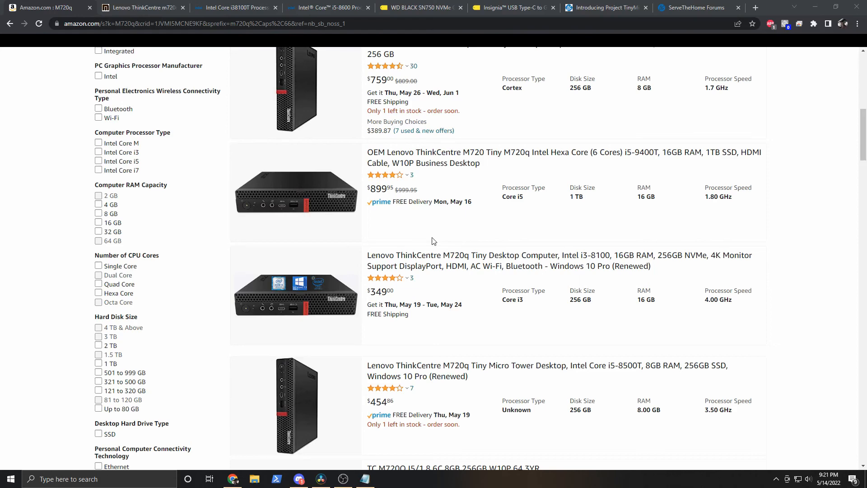
{"action": "scroll", "coordinate": [433, 241], "scroll_direction": "down", "scroll_amount": 8}
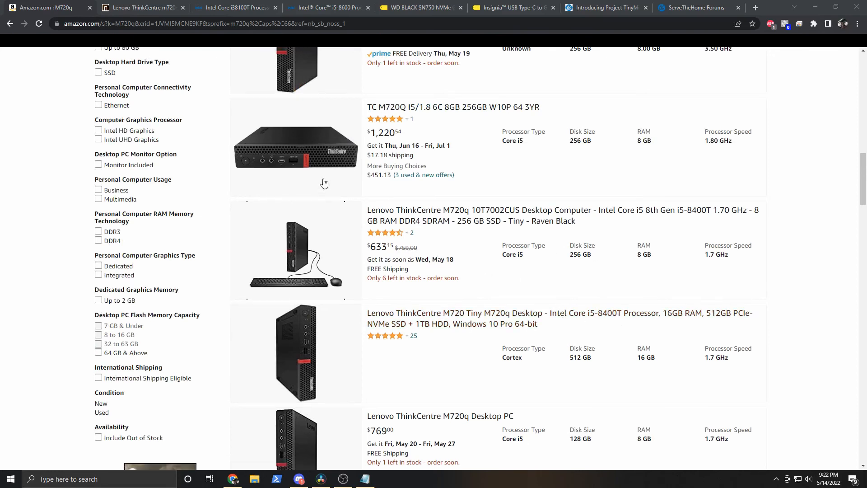
Review the Core i3-8100T specifications, highlighting its model name and 35 W TDP.
{"action": "left_click", "coordinate": [272, 4]}
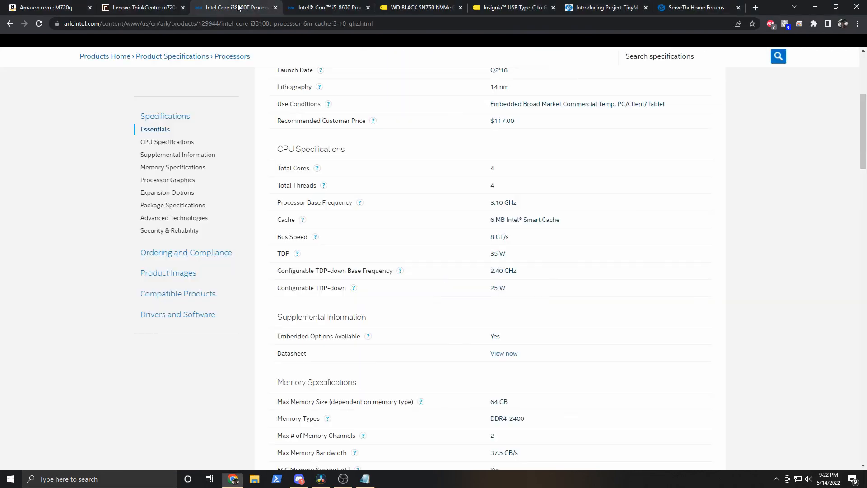
{"action": "scroll", "coordinate": [457, 233], "scroll_direction": "up", "scroll_amount": 5}
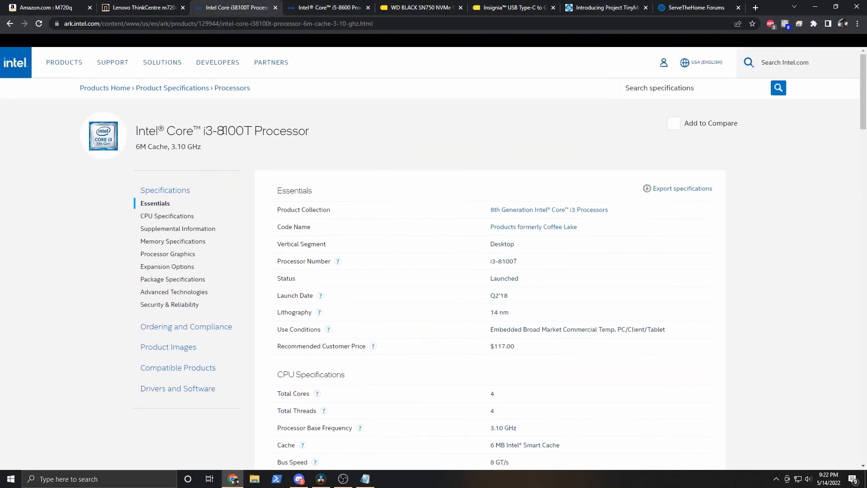
{"action": "left_click_drag", "start_coordinate": [204, 131], "coordinate": [227, 133]}
{"action": "left_click", "coordinate": [249, 134]}
{"action": "scroll", "coordinate": [393, 244], "scroll_direction": "down", "scroll_amount": 3}
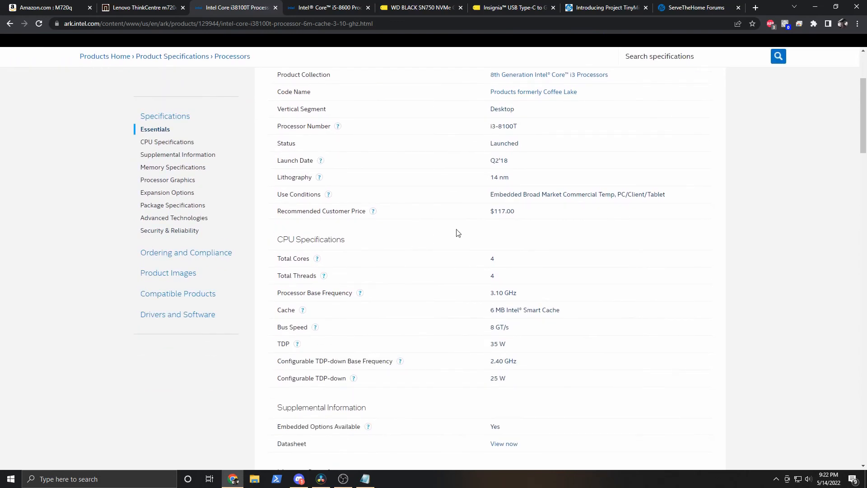
{"action": "scroll", "coordinate": [469, 246], "scroll_direction": "down", "scroll_amount": 1}
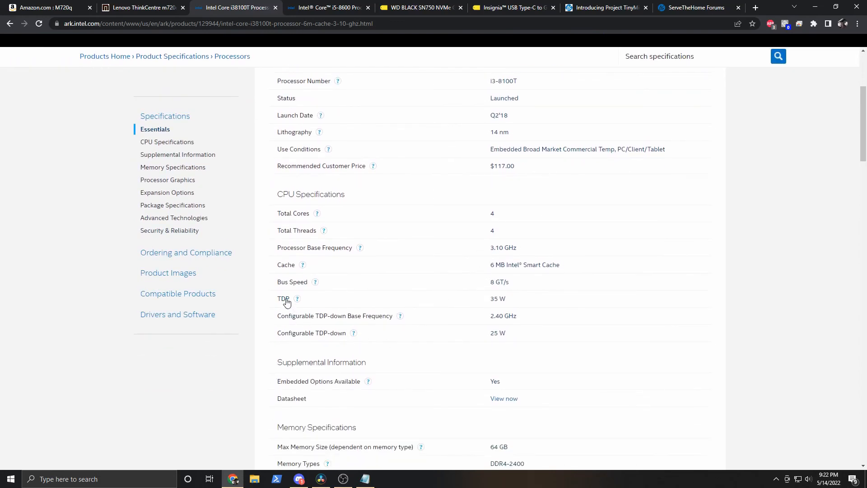
{"action": "left_click_drag", "start_coordinate": [491, 300], "coordinate": [509, 302]}
{"action": "left_click", "coordinate": [517, 301]}
Read and dismiss the TDP explanation, then move to the i5-8600 specifications.
{"action": "left_click", "coordinate": [297, 299]}
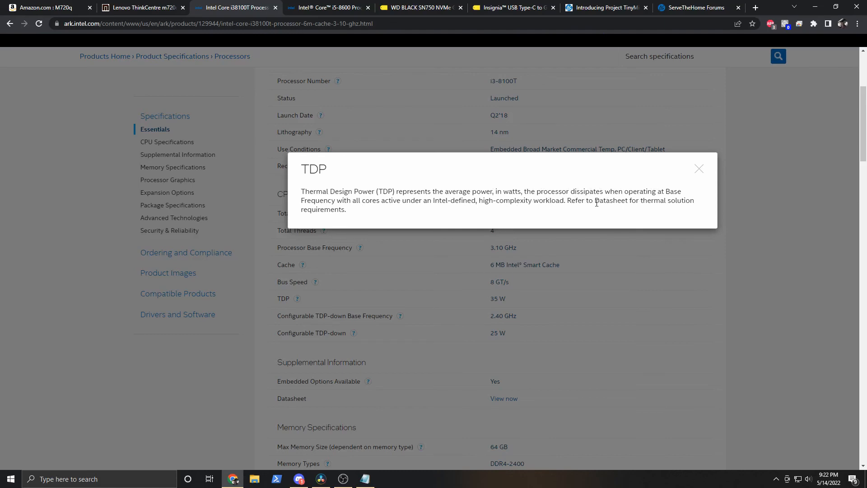
{"action": "left_click", "coordinate": [699, 171]}
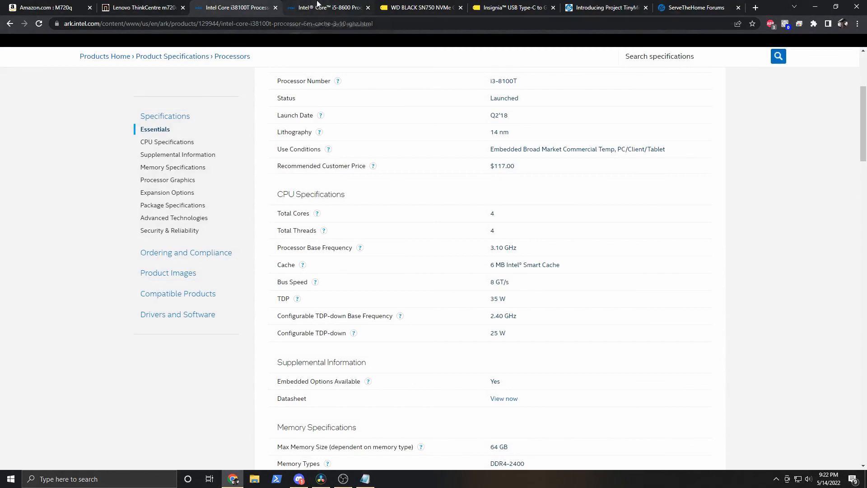
{"action": "left_click", "coordinate": [317, 4]}
{"action": "scroll", "coordinate": [452, 180], "scroll_direction": "up", "scroll_amount": 3}
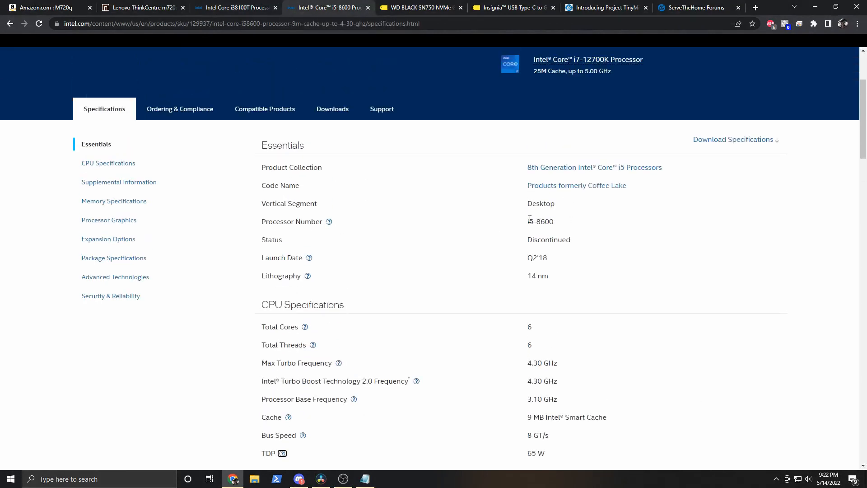
{"action": "scroll", "coordinate": [466, 246], "scroll_direction": "down", "scroll_amount": 3}
{"action": "scroll", "coordinate": [468, 247], "scroll_direction": "down", "scroll_amount": 1}
{"action": "left_click_drag", "start_coordinate": [526, 273], "coordinate": [563, 271]}
{"action": "left_click", "coordinate": [563, 271]}
{"action": "scroll", "coordinate": [506, 267], "scroll_direction": "up", "scroll_amount": 1}
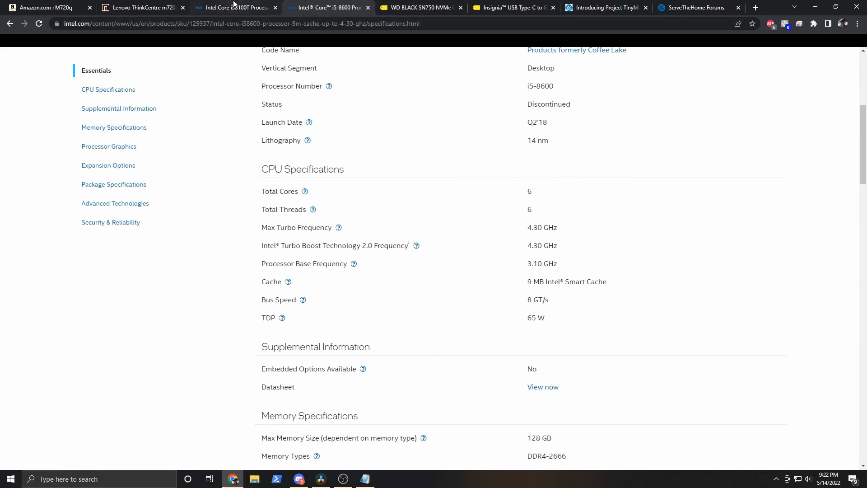
Show Micro Center's refurbished Lenovo ThinkCentre m720q listing: i5-8500T, 16GB RAM, 256GB SSD, $449.99.
{"action": "left_click", "coordinate": [143, 6]}
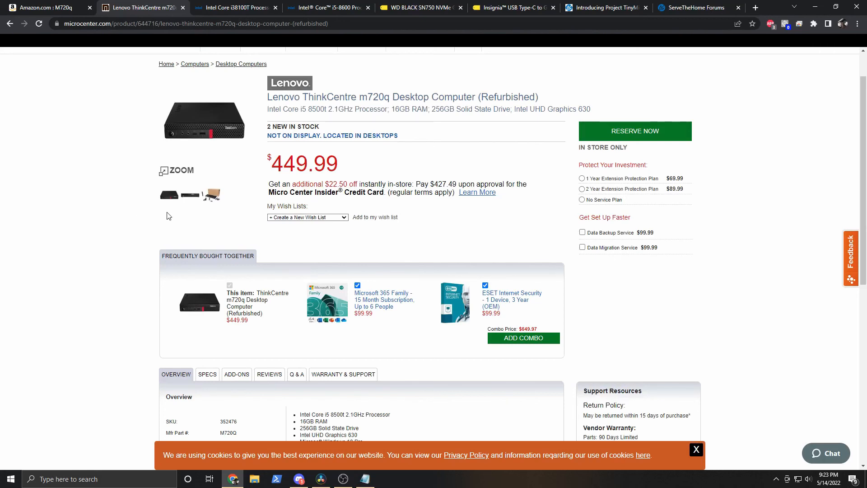
{"action": "scroll", "coordinate": [169, 216], "scroll_direction": "up", "scroll_amount": 1}
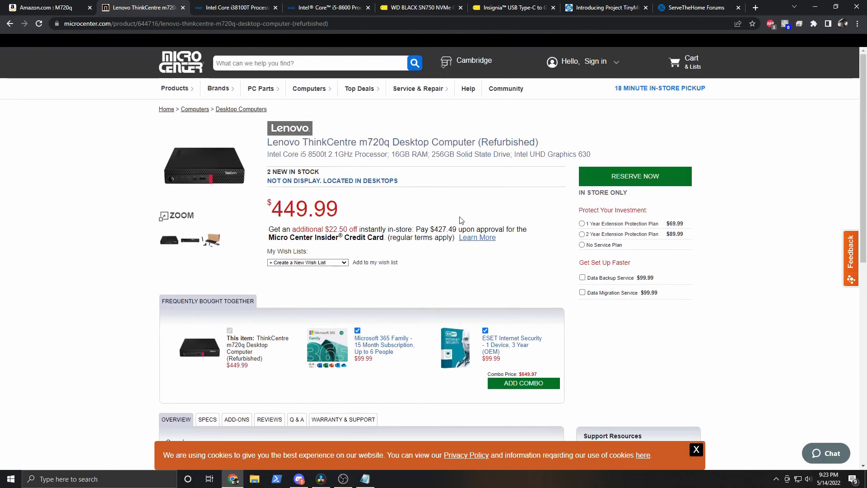
{"action": "scroll", "coordinate": [460, 216], "scroll_direction": "down", "scroll_amount": 1}
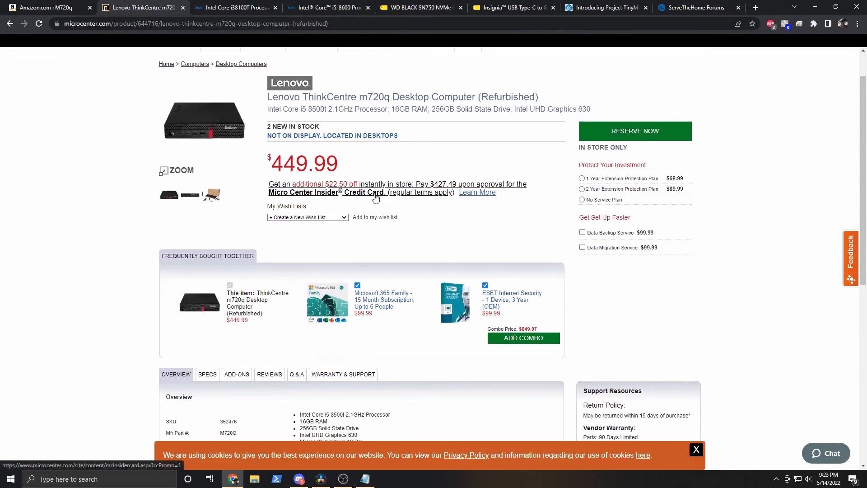
Look over Amazon's M720q search results, then return to the Intel Core i3-8100T specifications.
{"action": "left_click", "coordinate": [67, 9]}
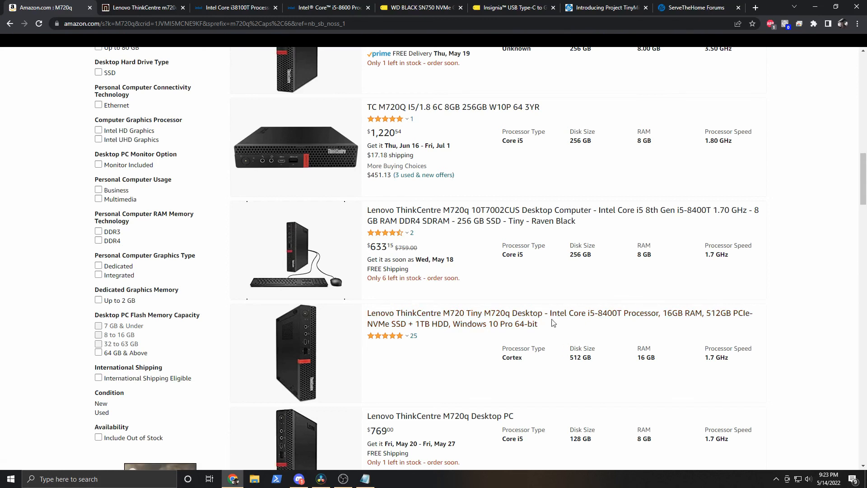
{"action": "left_click", "coordinate": [210, 3]}
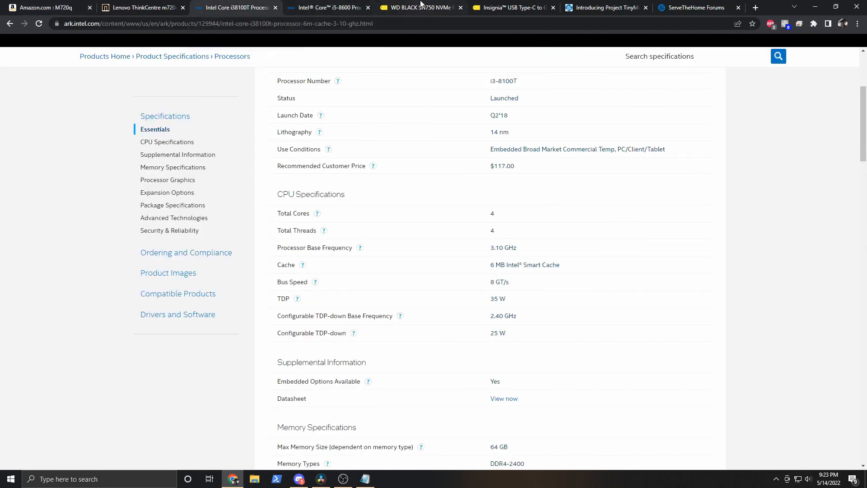
Show Best Buy's WD Black SN750 NVMe 1TB SSD listing at $109.99, scrolling down the page.
{"action": "left_click", "coordinate": [422, 5]}
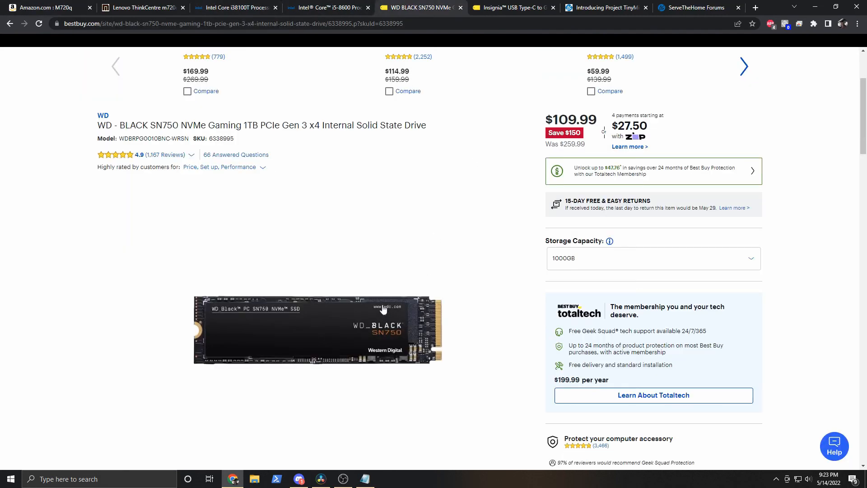
{"action": "scroll", "coordinate": [384, 309], "scroll_direction": "down", "scroll_amount": 1}
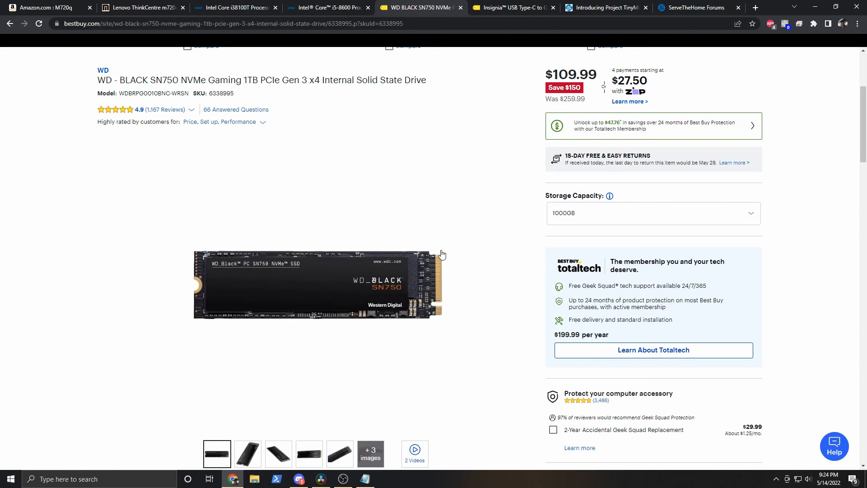
Show the Insignia USB Type-C to Gigabit Ethernet adapter listing and highlight parts of its title.
{"action": "left_click", "coordinate": [500, 8]}
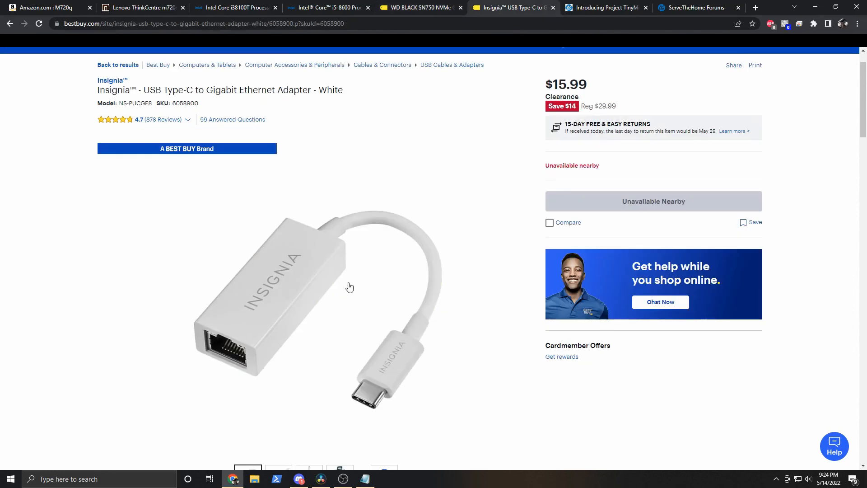
{"action": "left_click_drag", "start_coordinate": [97, 90], "coordinate": [262, 88]}
{"action": "left_click", "coordinate": [332, 95]}
{"action": "left_click_drag", "start_coordinate": [345, 91], "coordinate": [310, 90]}
{"action": "left_click", "coordinate": [367, 100]}
{"action": "left_click_drag", "start_coordinate": [164, 92], "coordinate": [208, 91]}
{"action": "left_click", "coordinate": [207, 91]}
Read through the July 13, 2020 Project TinyMiniMicro home lab article, scrolling up and down.
{"action": "left_click", "coordinate": [609, 7]}
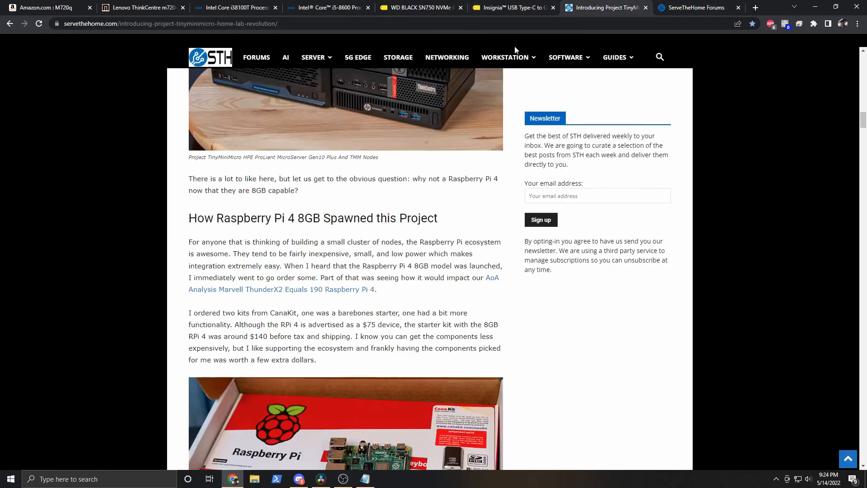
{"action": "scroll", "coordinate": [411, 321], "scroll_direction": "up", "scroll_amount": 10}
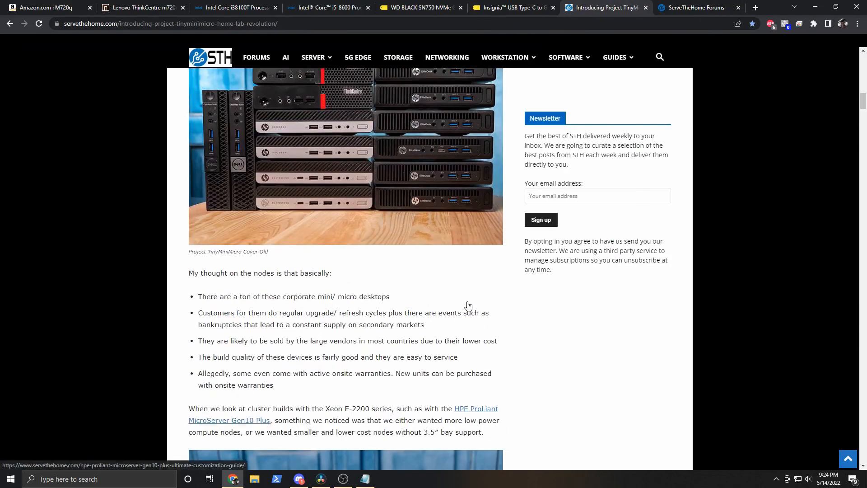
{"action": "scroll", "coordinate": [467, 297], "scroll_direction": "up", "scroll_amount": 2}
{"action": "scroll", "coordinate": [369, 291], "scroll_direction": "down", "scroll_amount": 1}
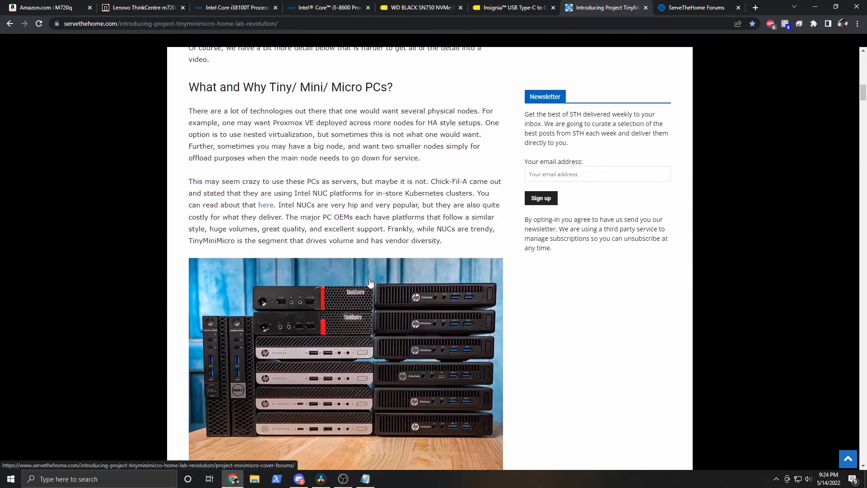
{"action": "scroll", "coordinate": [379, 292], "scroll_direction": "up", "scroll_amount": 5}
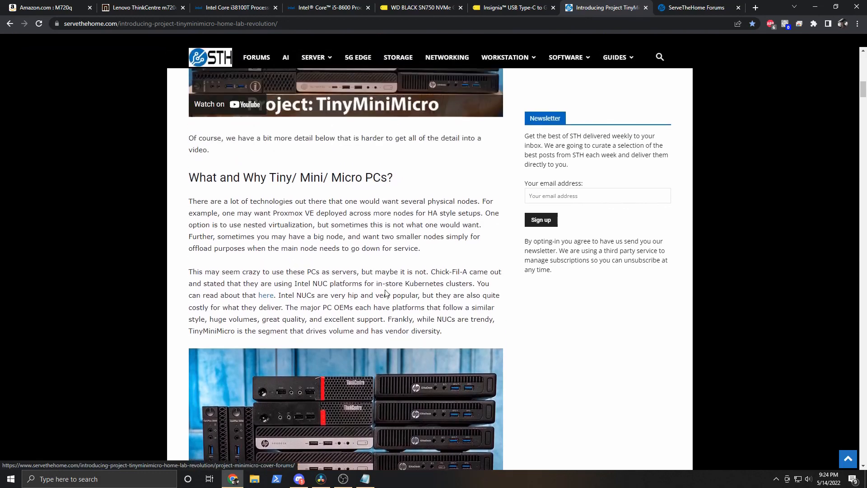
{"action": "scroll", "coordinate": [387, 293], "scroll_direction": "up", "scroll_amount": 4}
{"action": "scroll", "coordinate": [270, 200], "scroll_direction": "up", "scroll_amount": 1}
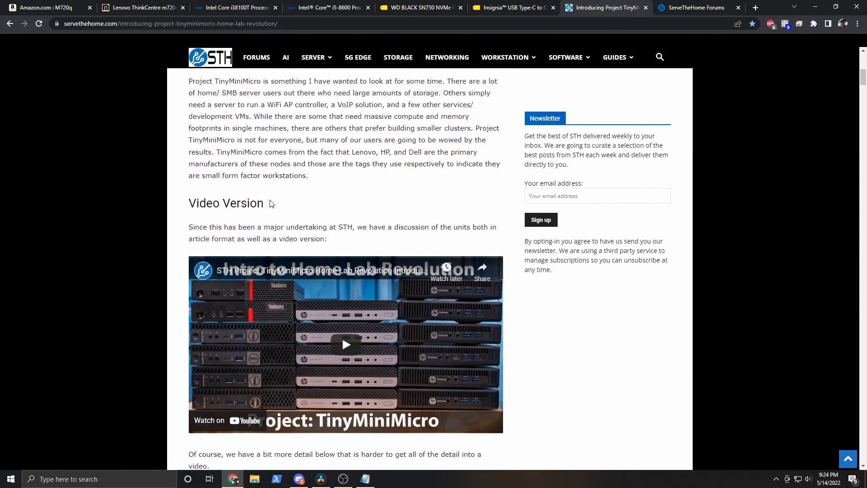
{"action": "scroll", "coordinate": [271, 197], "scroll_direction": "up", "scroll_amount": 6}
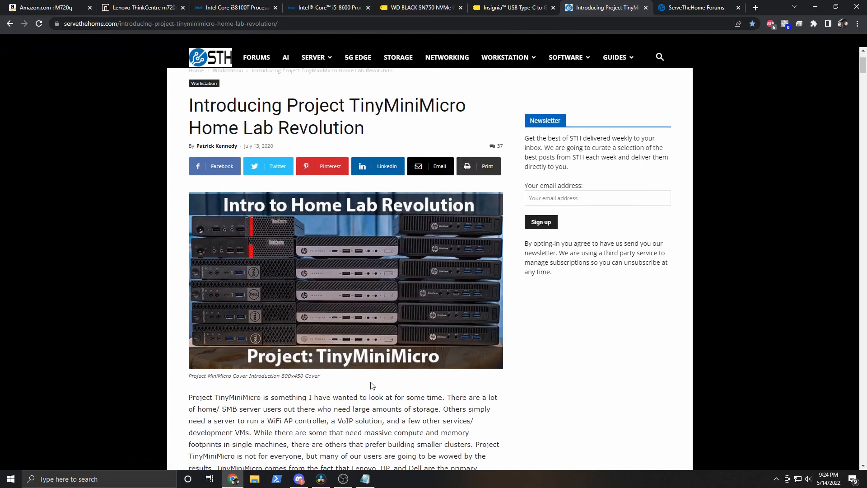
{"action": "scroll", "coordinate": [433, 374], "scroll_direction": "down", "scroll_amount": 2}
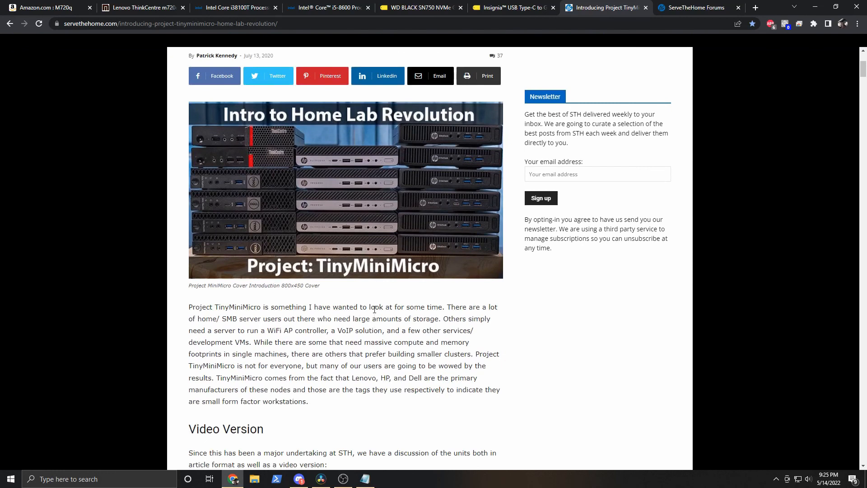
{"action": "scroll", "coordinate": [374, 309], "scroll_direction": "down", "scroll_amount": 6}
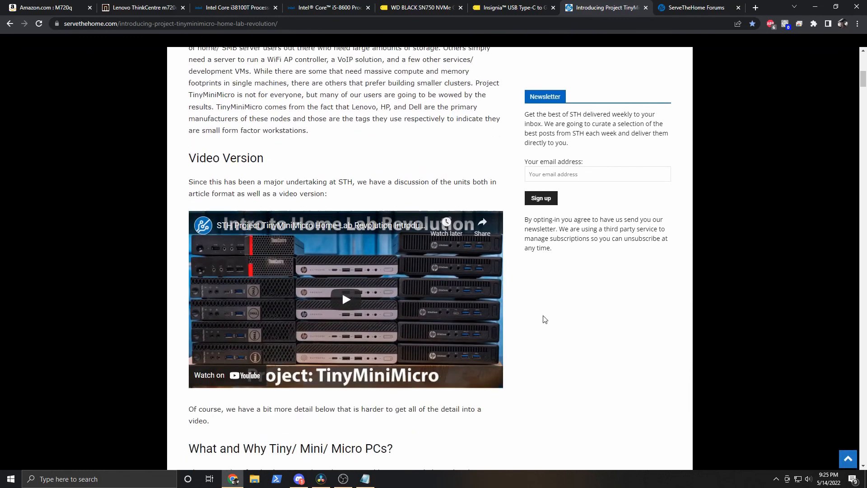
{"action": "scroll", "coordinate": [544, 319], "scroll_direction": "down", "scroll_amount": 2}
{"action": "middle_click", "coordinate": [511, 373]}
{"action": "scroll", "coordinate": [523, 348], "scroll_direction": "up", "scroll_amount": 3}
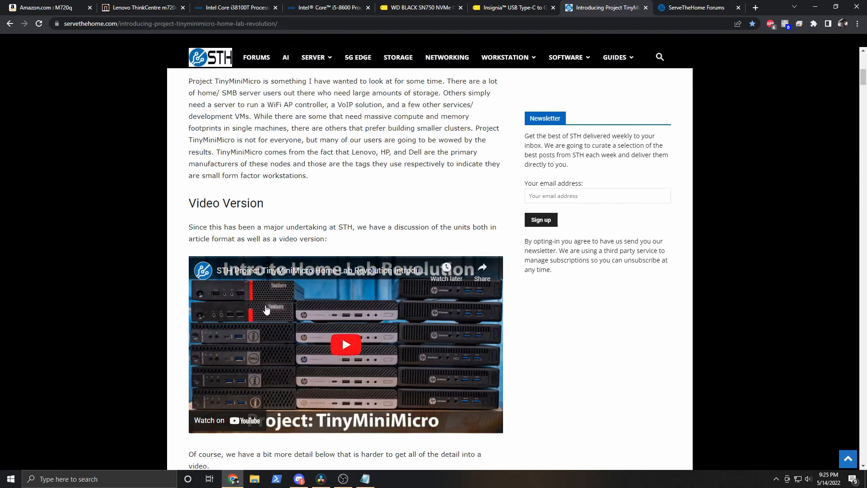
{"action": "scroll", "coordinate": [289, 316], "scroll_direction": "down", "scroll_amount": 1}
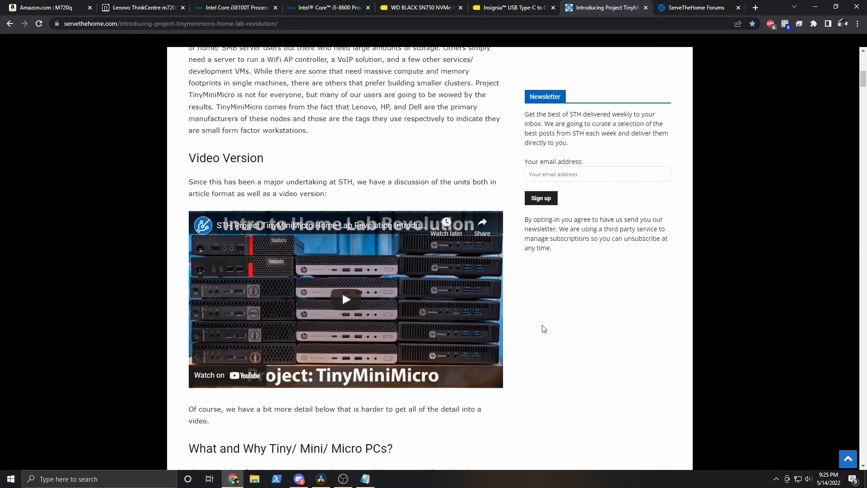
{"action": "scroll", "coordinate": [537, 326], "scroll_direction": "up", "scroll_amount": 4}
{"action": "scroll", "coordinate": [524, 322], "scroll_direction": "down", "scroll_amount": 4}
{"action": "scroll", "coordinate": [525, 318], "scroll_direction": "down", "scroll_amount": 15}
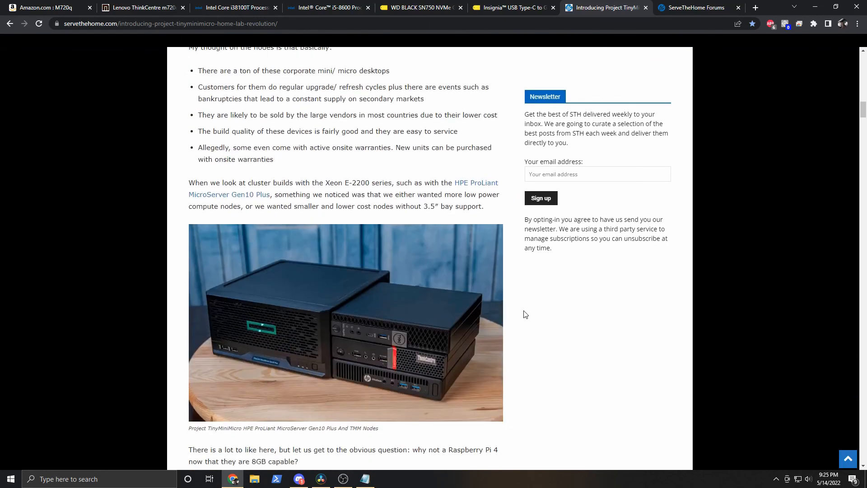
{"action": "scroll", "coordinate": [525, 314], "scroll_direction": "down", "scroll_amount": 2}
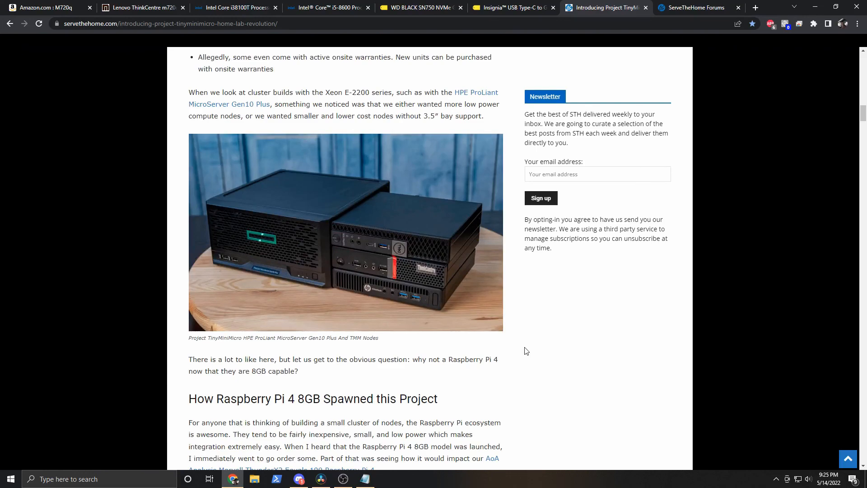
{"action": "scroll", "coordinate": [538, 361], "scroll_direction": "up", "scroll_amount": 15}
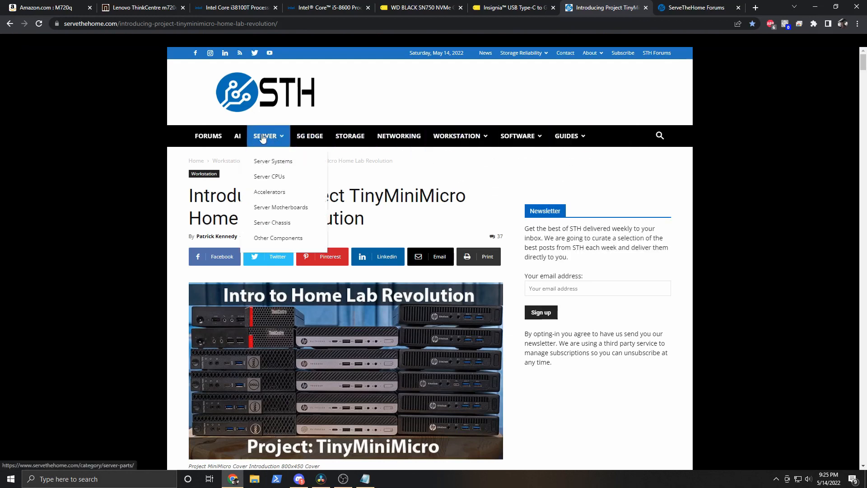
Browse the STH forum list (Sales, Deals, and Trades; STH - Resources), then switch to the other Forums tab.
{"action": "left_click", "coordinate": [207, 137]}
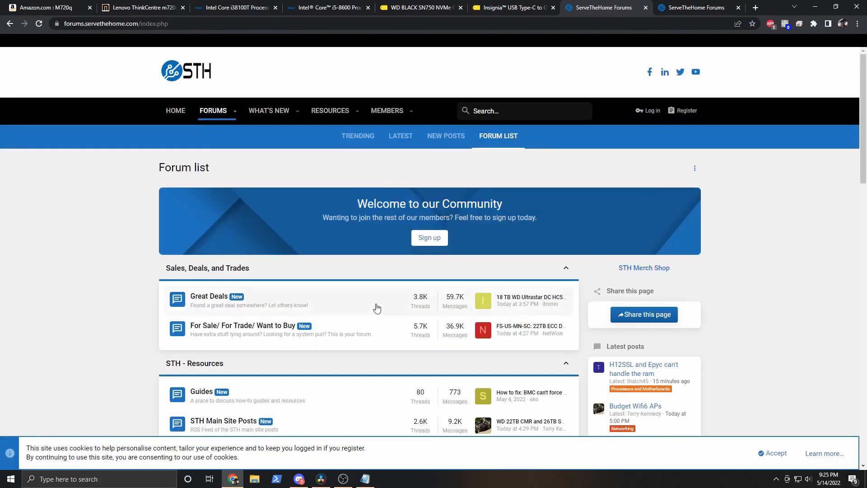
{"action": "scroll", "coordinate": [378, 307], "scroll_direction": "down", "scroll_amount": 3}
{"action": "scroll", "coordinate": [377, 307], "scroll_direction": "down", "scroll_amount": 1}
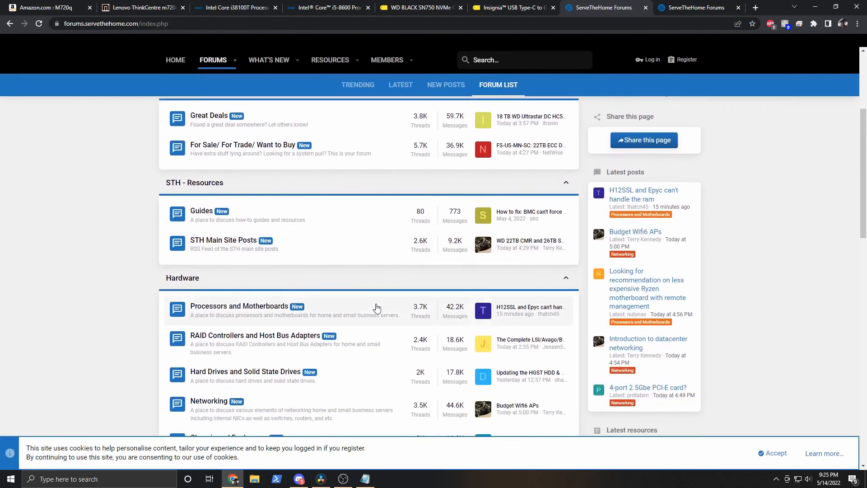
{"action": "scroll", "coordinate": [355, 268], "scroll_direction": "down", "scroll_amount": 2}
{"action": "scroll", "coordinate": [340, 272], "scroll_direction": "up", "scroll_amount": 4}
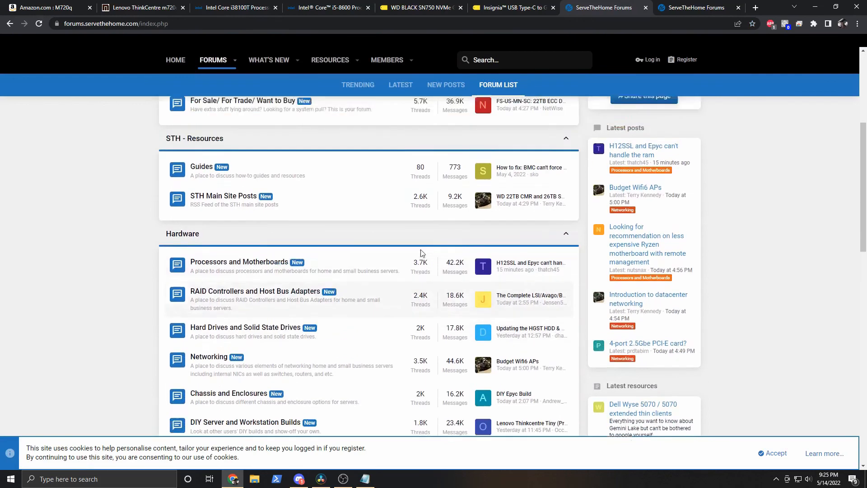
{"action": "scroll", "coordinate": [368, 146], "scroll_direction": "down", "scroll_amount": 1}
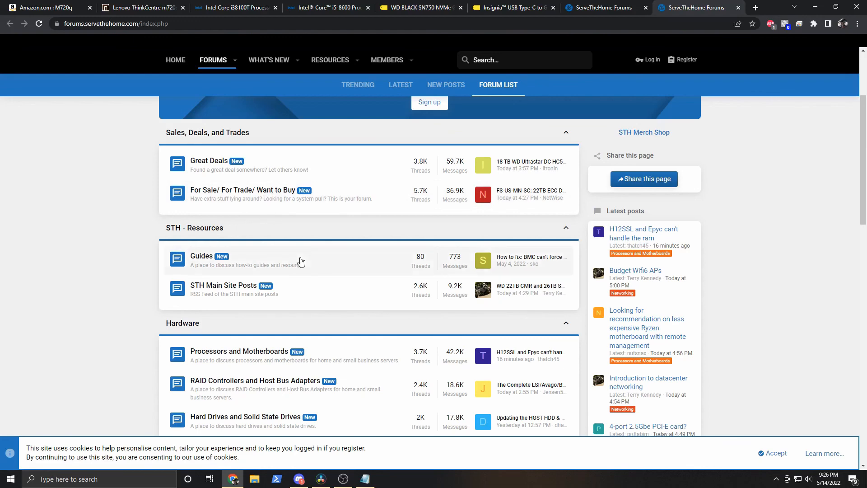
{"action": "scroll", "coordinate": [352, 269], "scroll_direction": "up", "scroll_amount": 2}
{"action": "scroll", "coordinate": [410, 278], "scroll_direction": "up", "scroll_amount": 1}
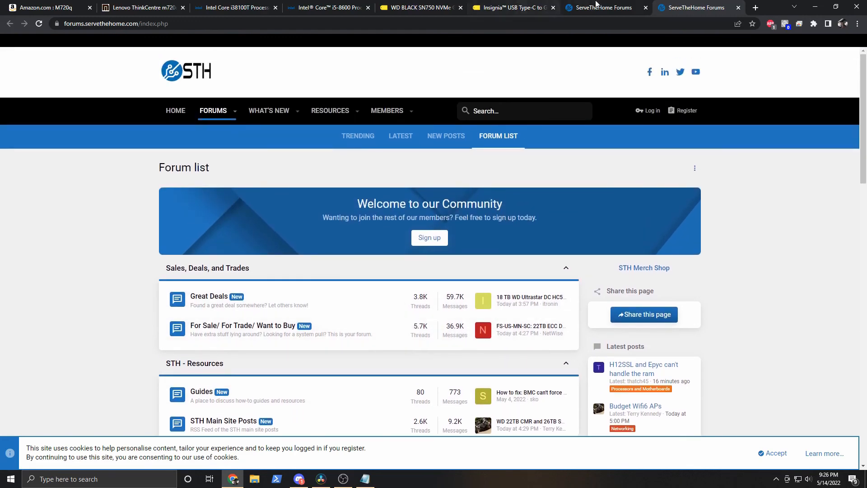
{"action": "left_click", "coordinate": [605, 5]}
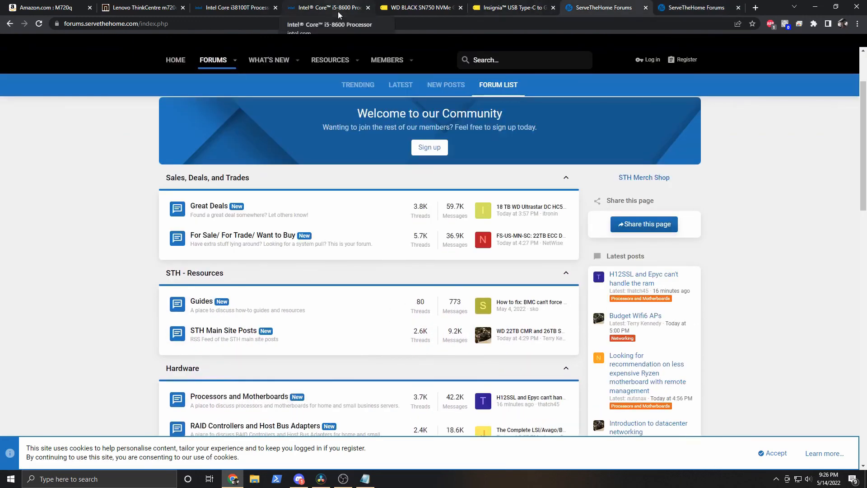